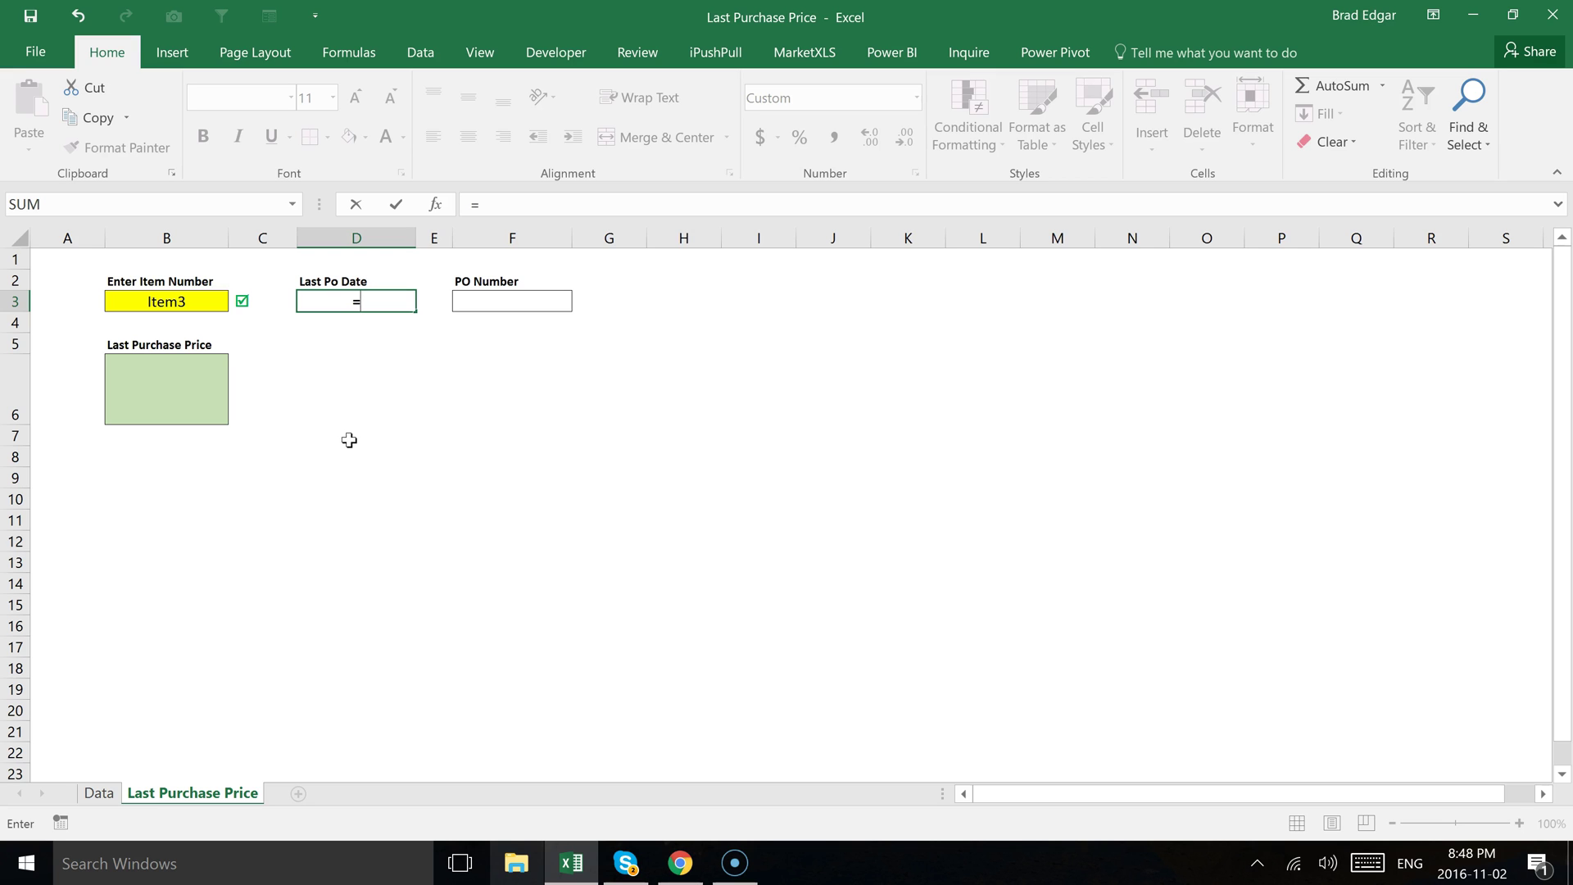
Abandon the first formula attempt and select the Last Po Date cell D3
{"action": "left_click", "coordinate": [164, 318]}
{"action": "left_click", "coordinate": [167, 309]}
{"action": "key", "text": "Escape"}
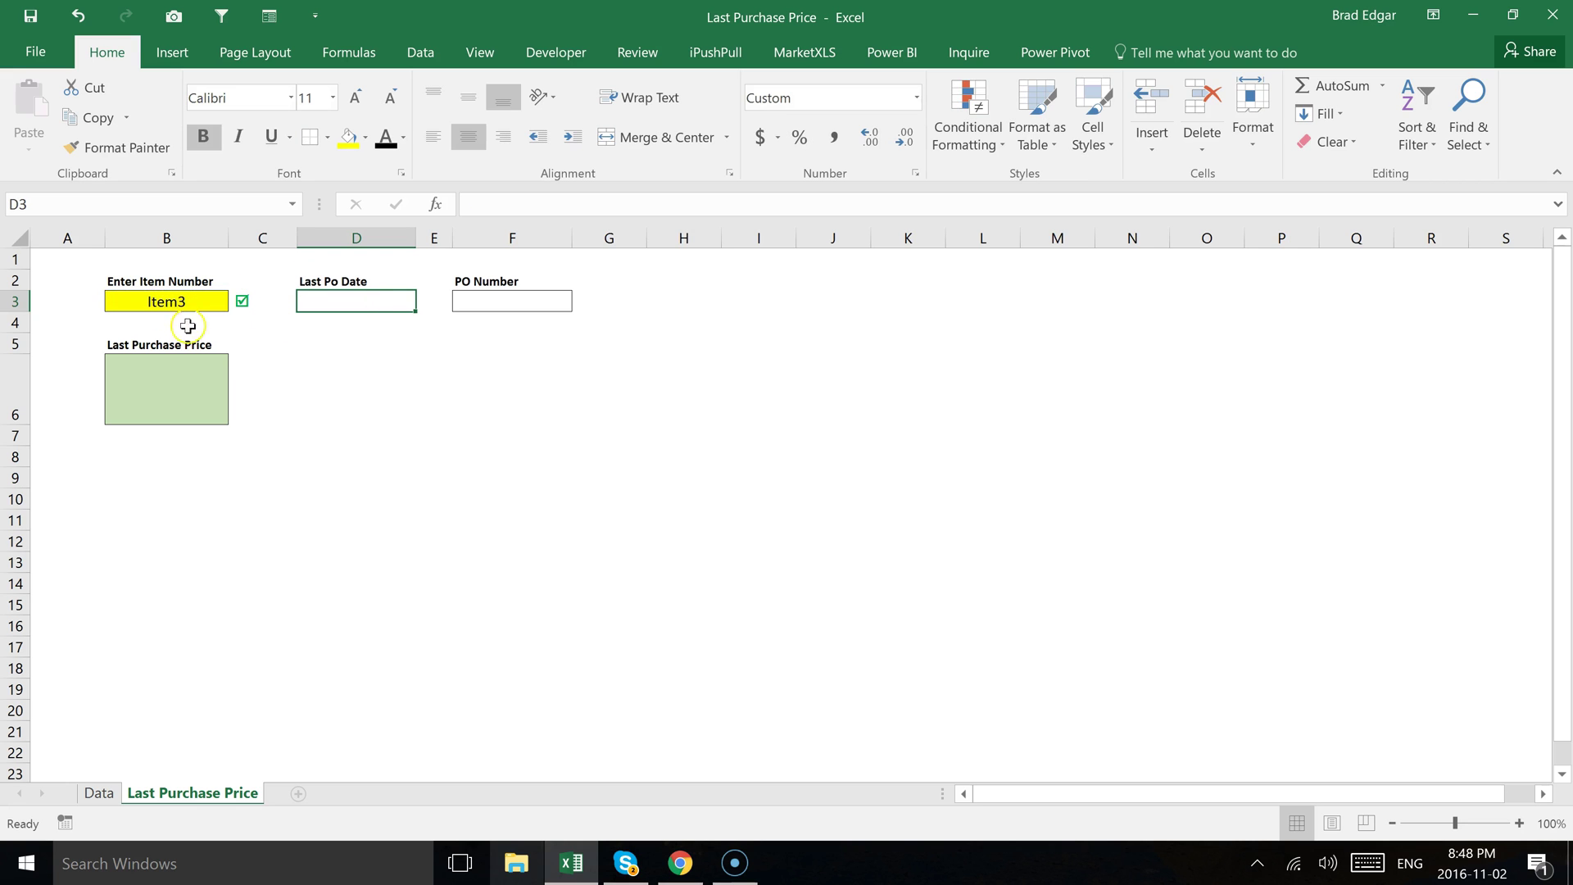
{"action": "left_click", "coordinate": [335, 340]}
{"action": "left_click", "coordinate": [338, 303]}
{"action": "left_click", "coordinate": [336, 306]}
Start D3's formula as =large(if(po[item]=$B$3, with the B3 reference made absolute
{"action": "type", "text": "="}
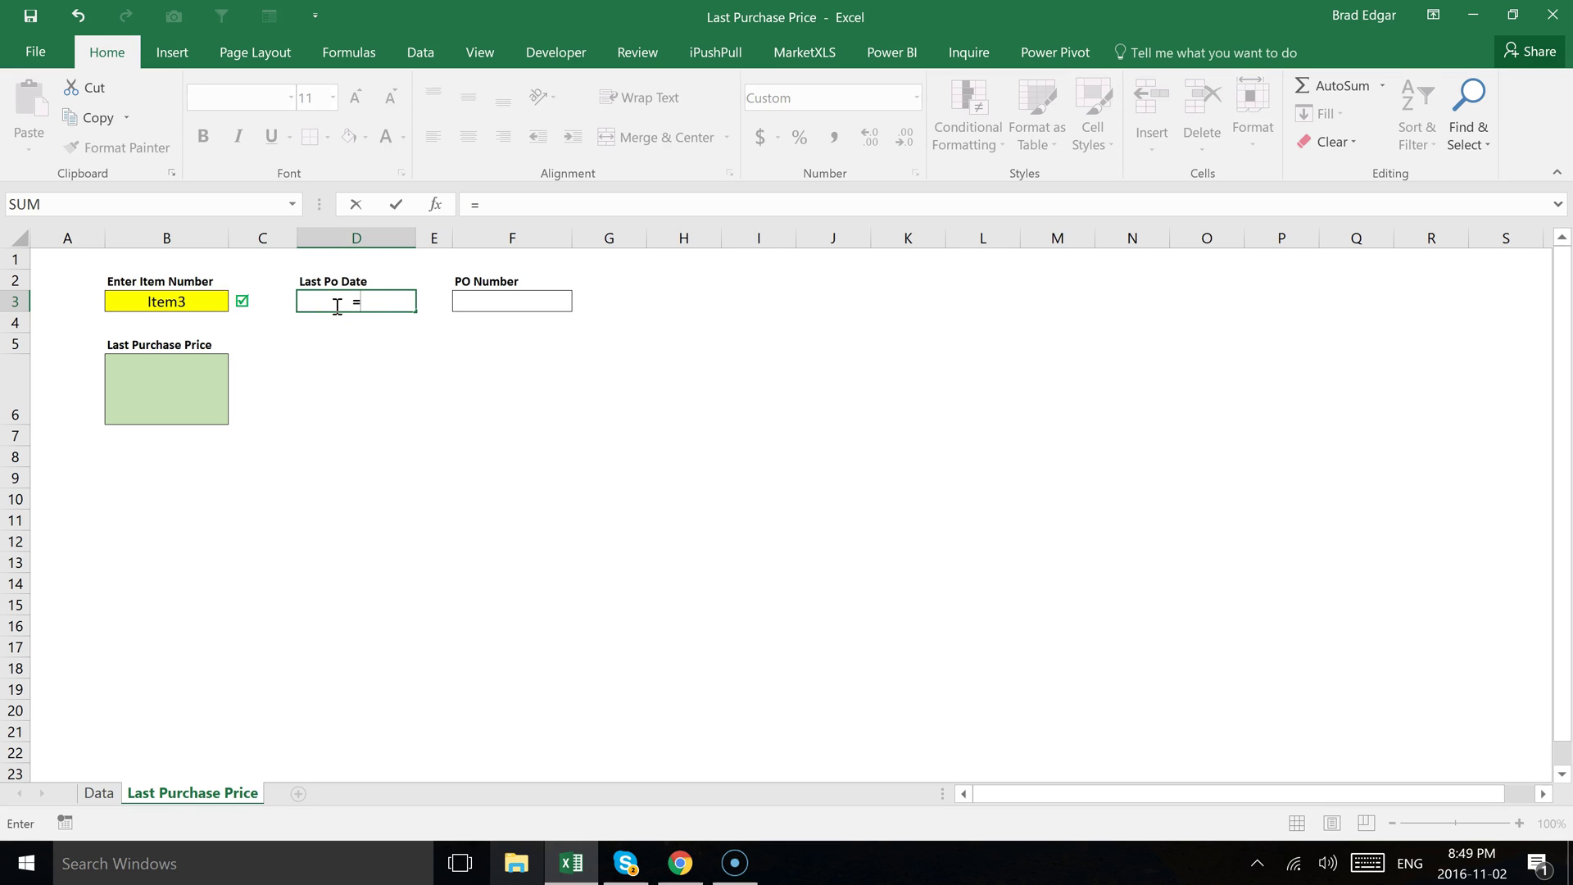
{"action": "type", "text": "la"}
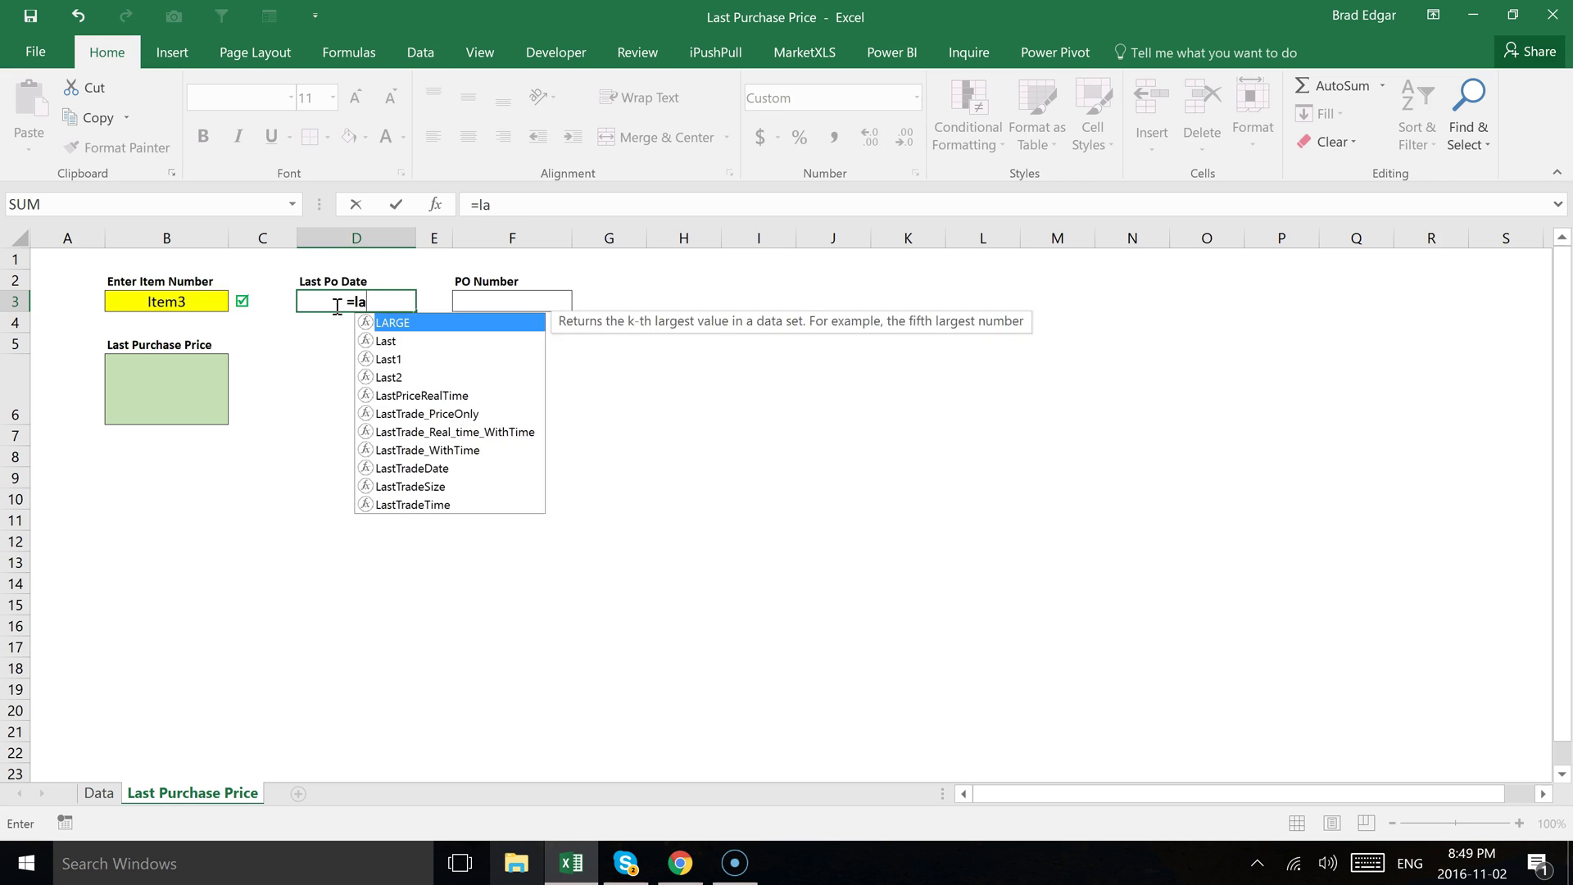
{"action": "type", "text": "rge("}
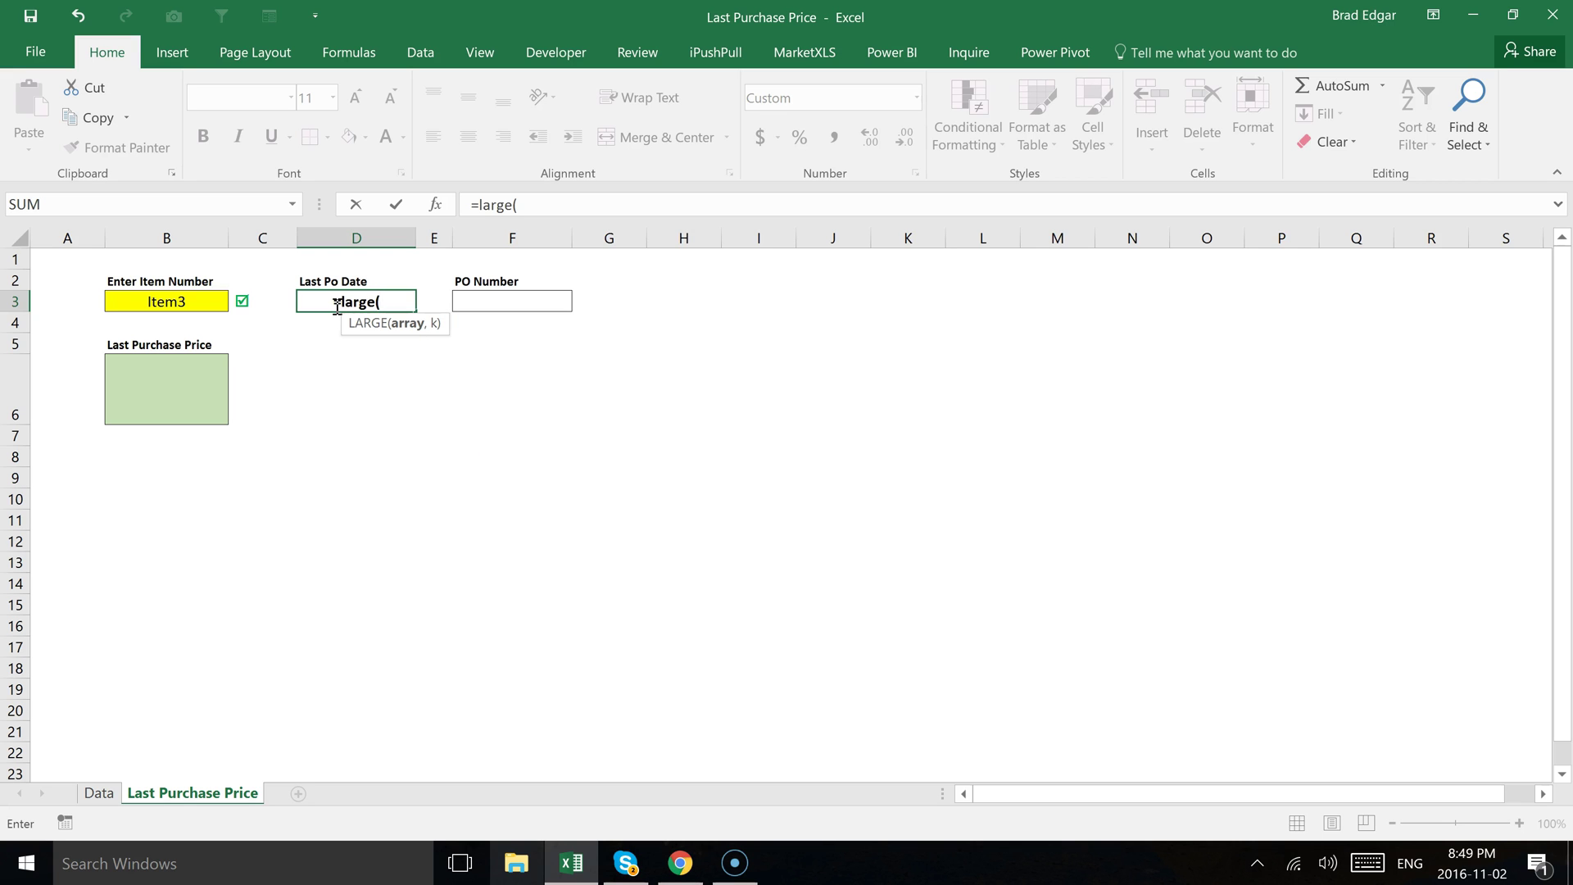
{"action": "type", "text": "if("}
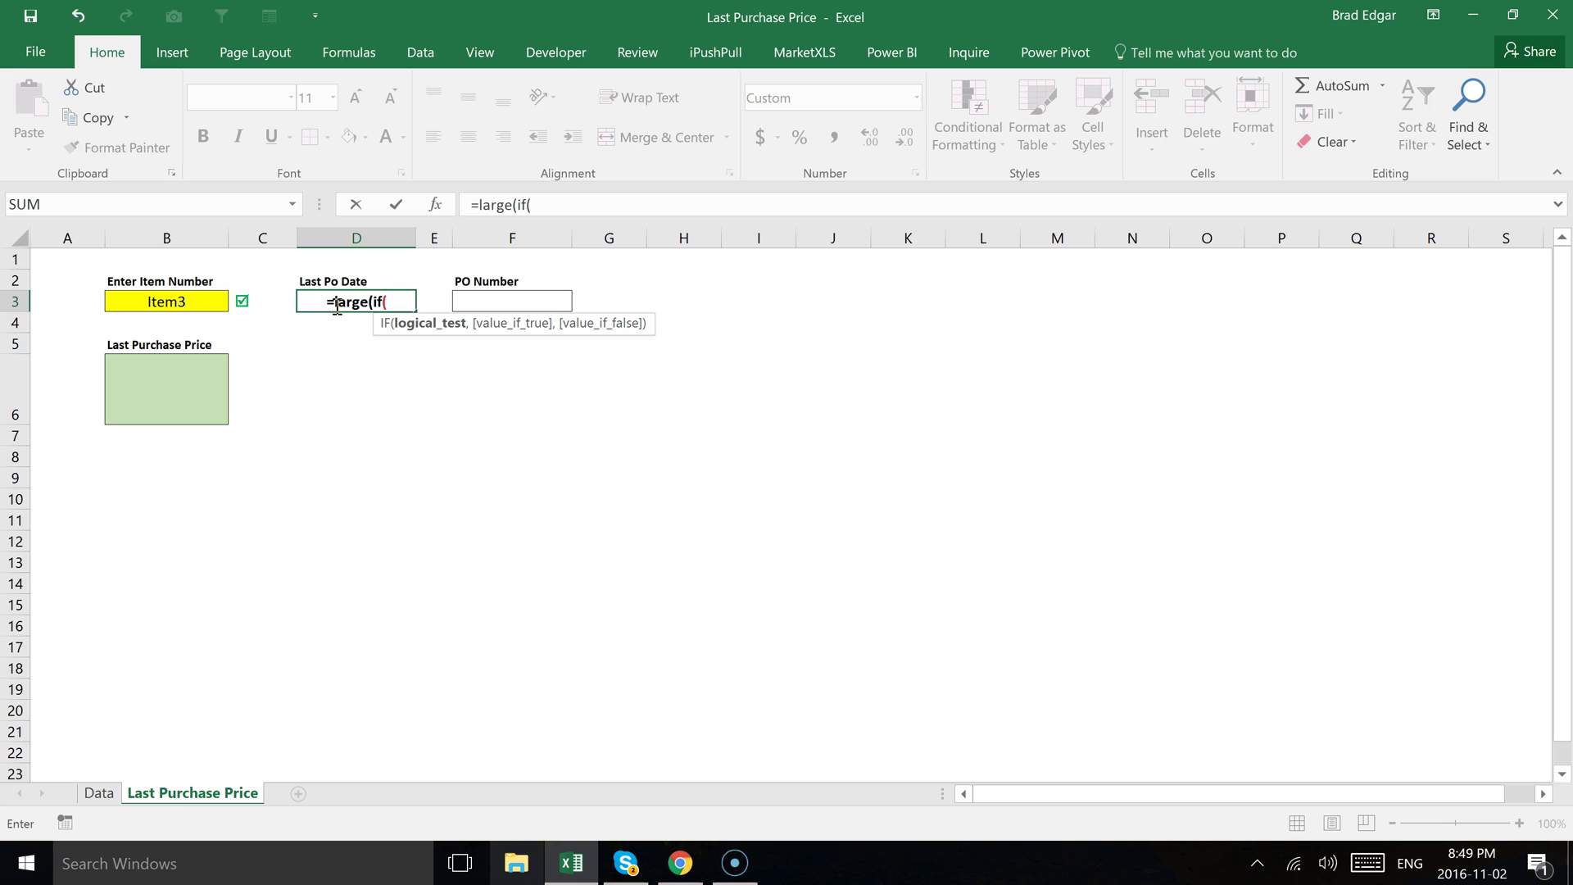
{"action": "type", "text": "p"}
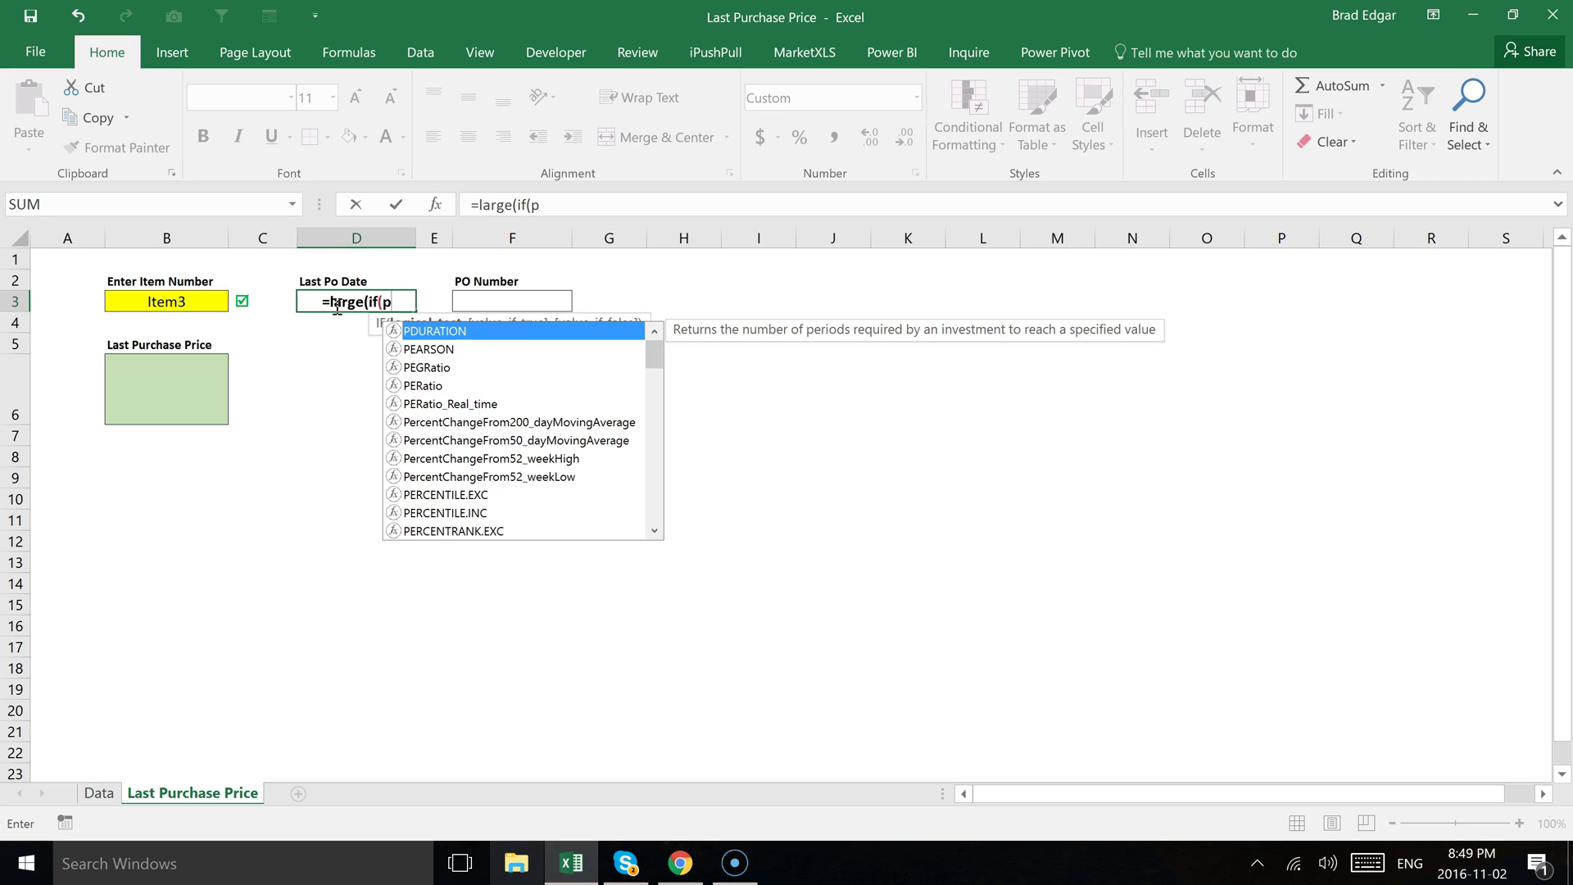
{"action": "type", "text": "o["}
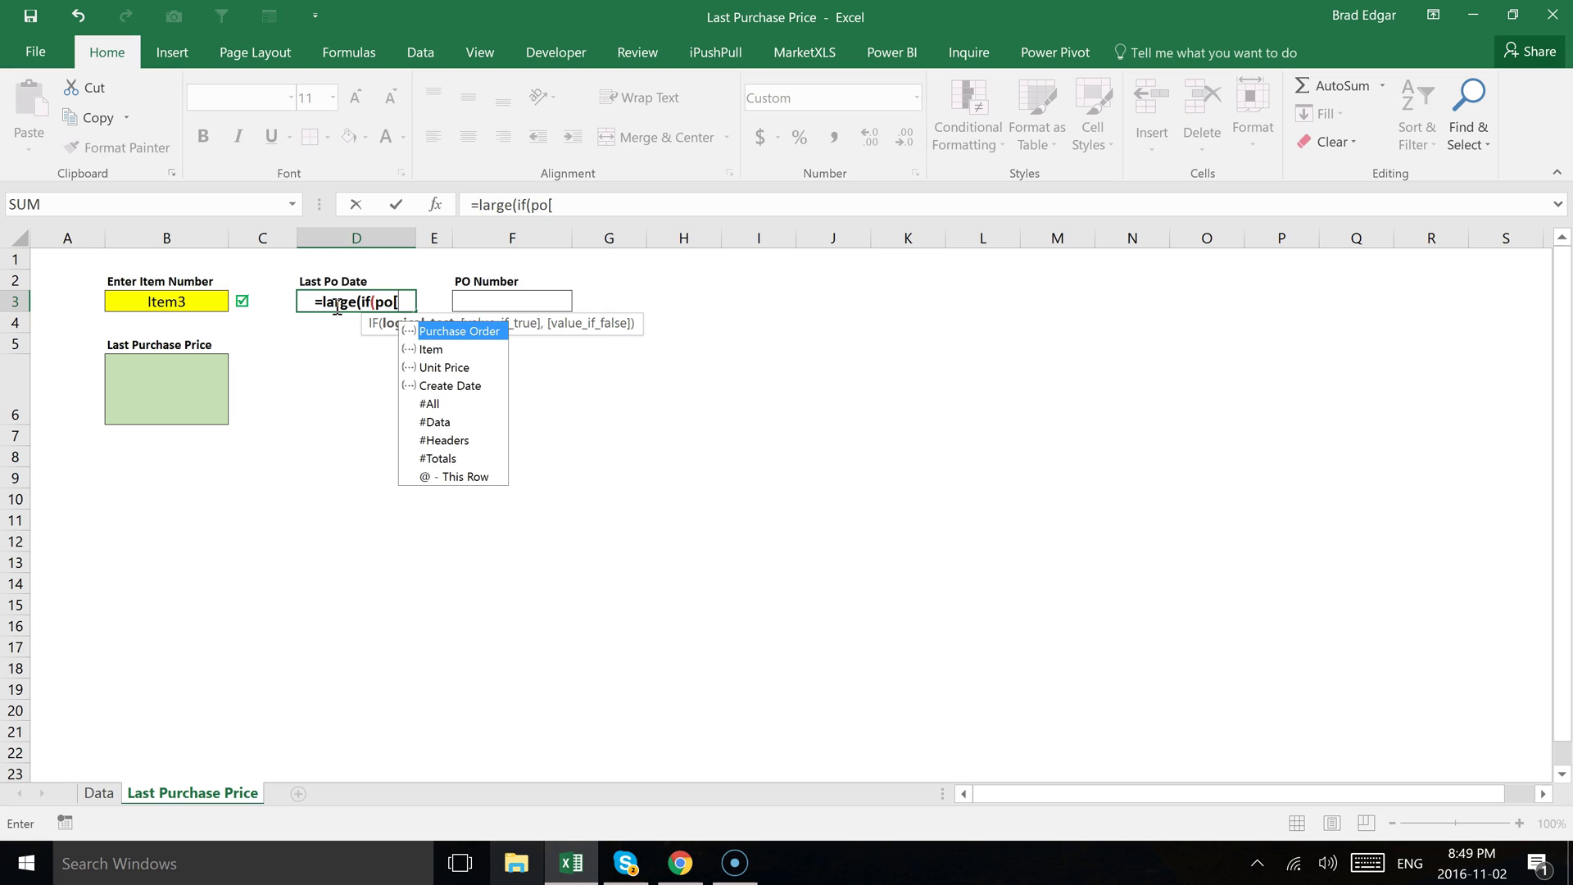
{"action": "type", "text": "item"}
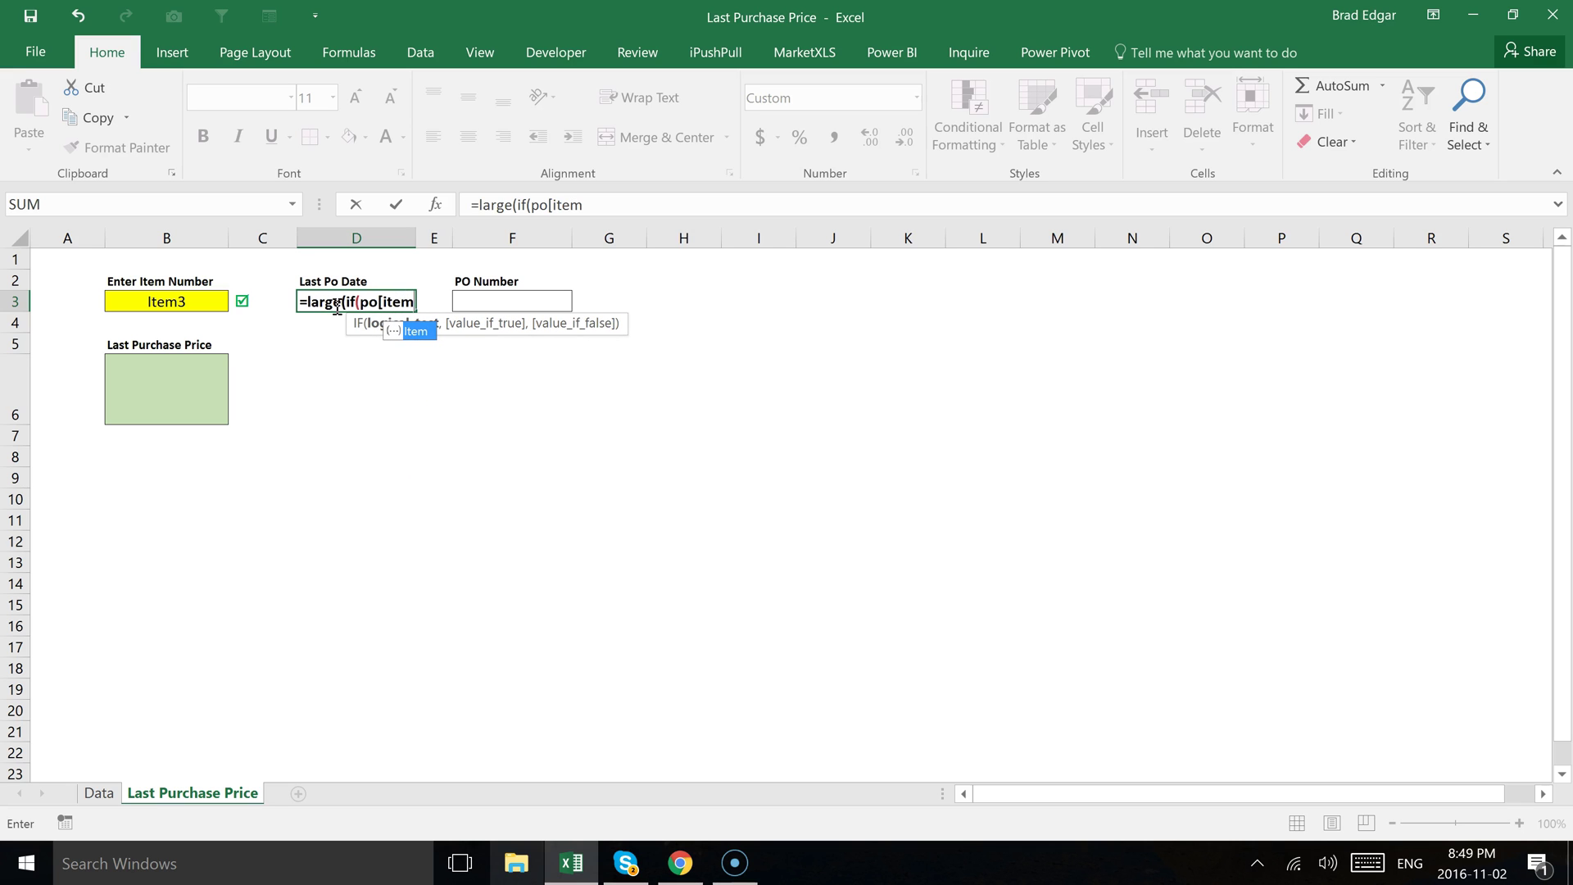
{"action": "type", "text": "]="}
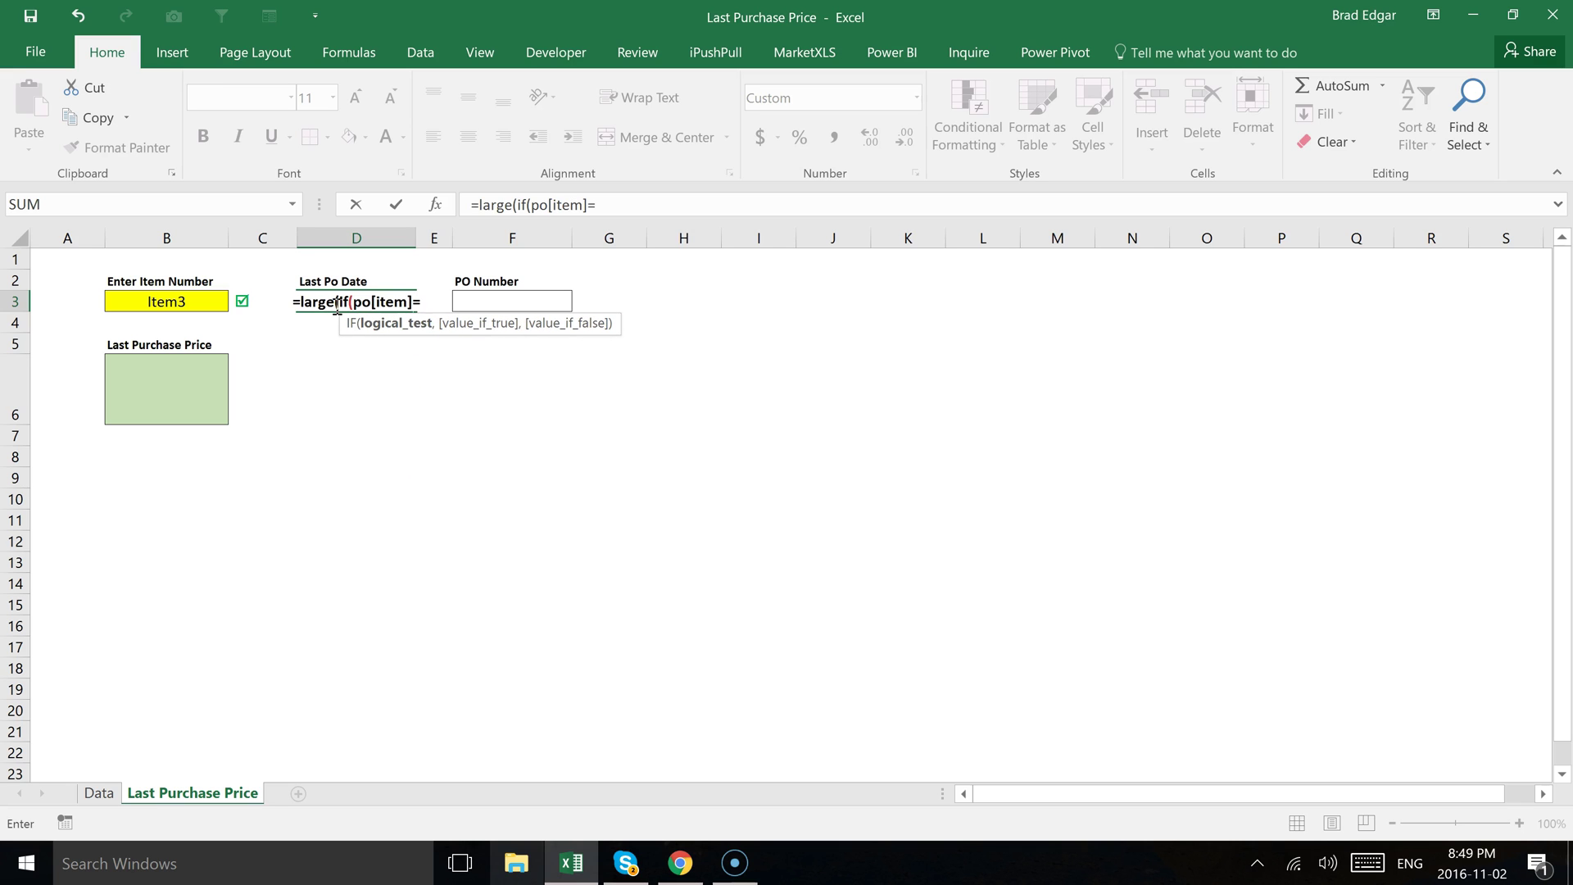
{"action": "type", "text": "B3"}
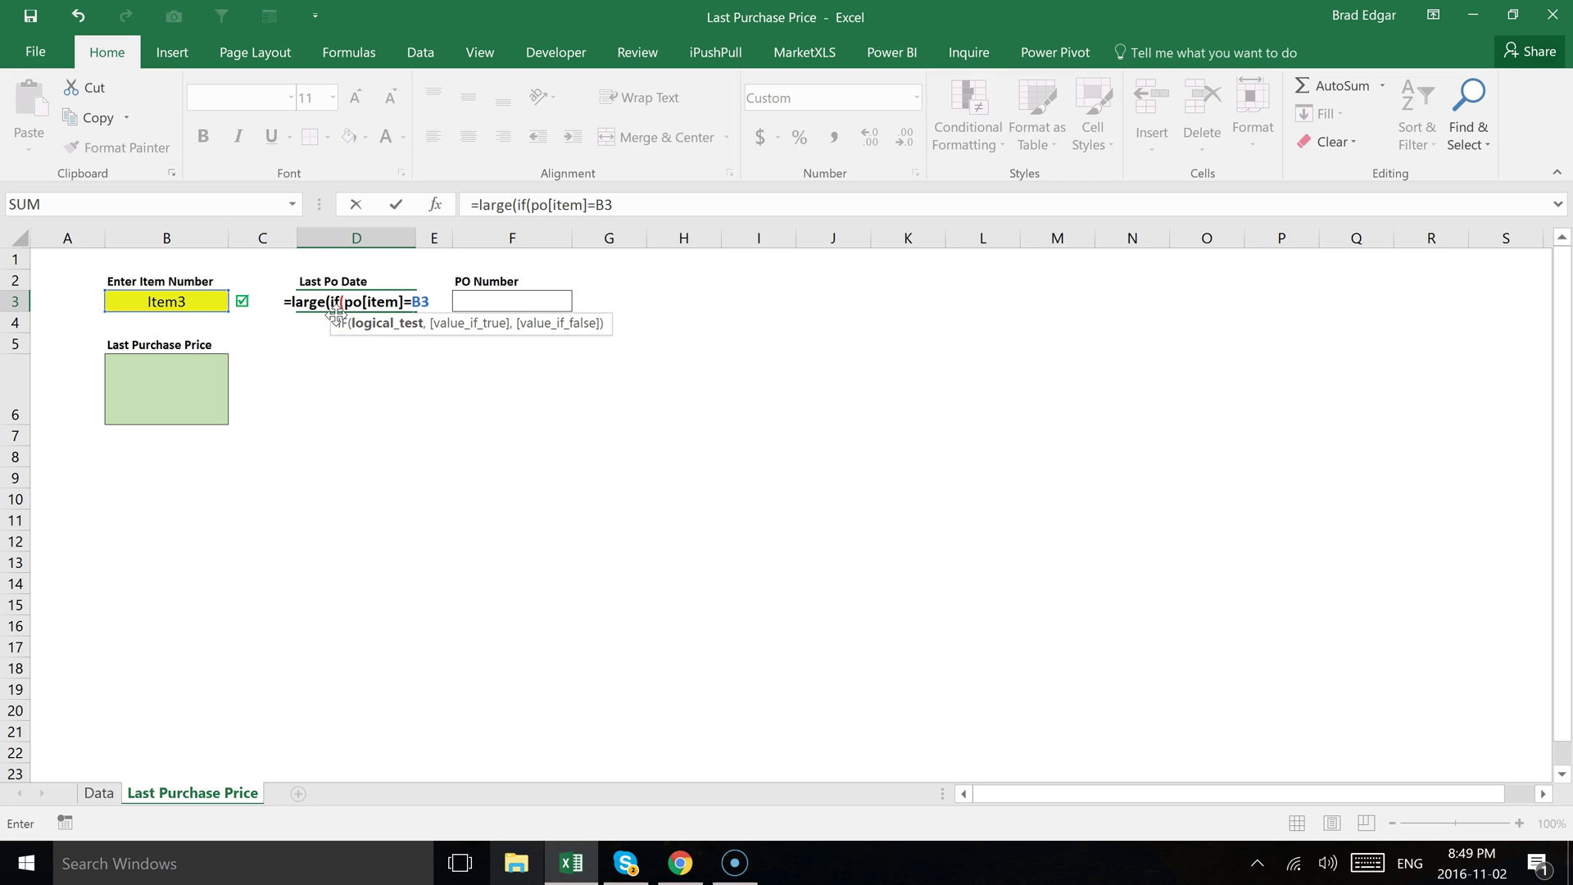
{"action": "key", "text": "F4"}
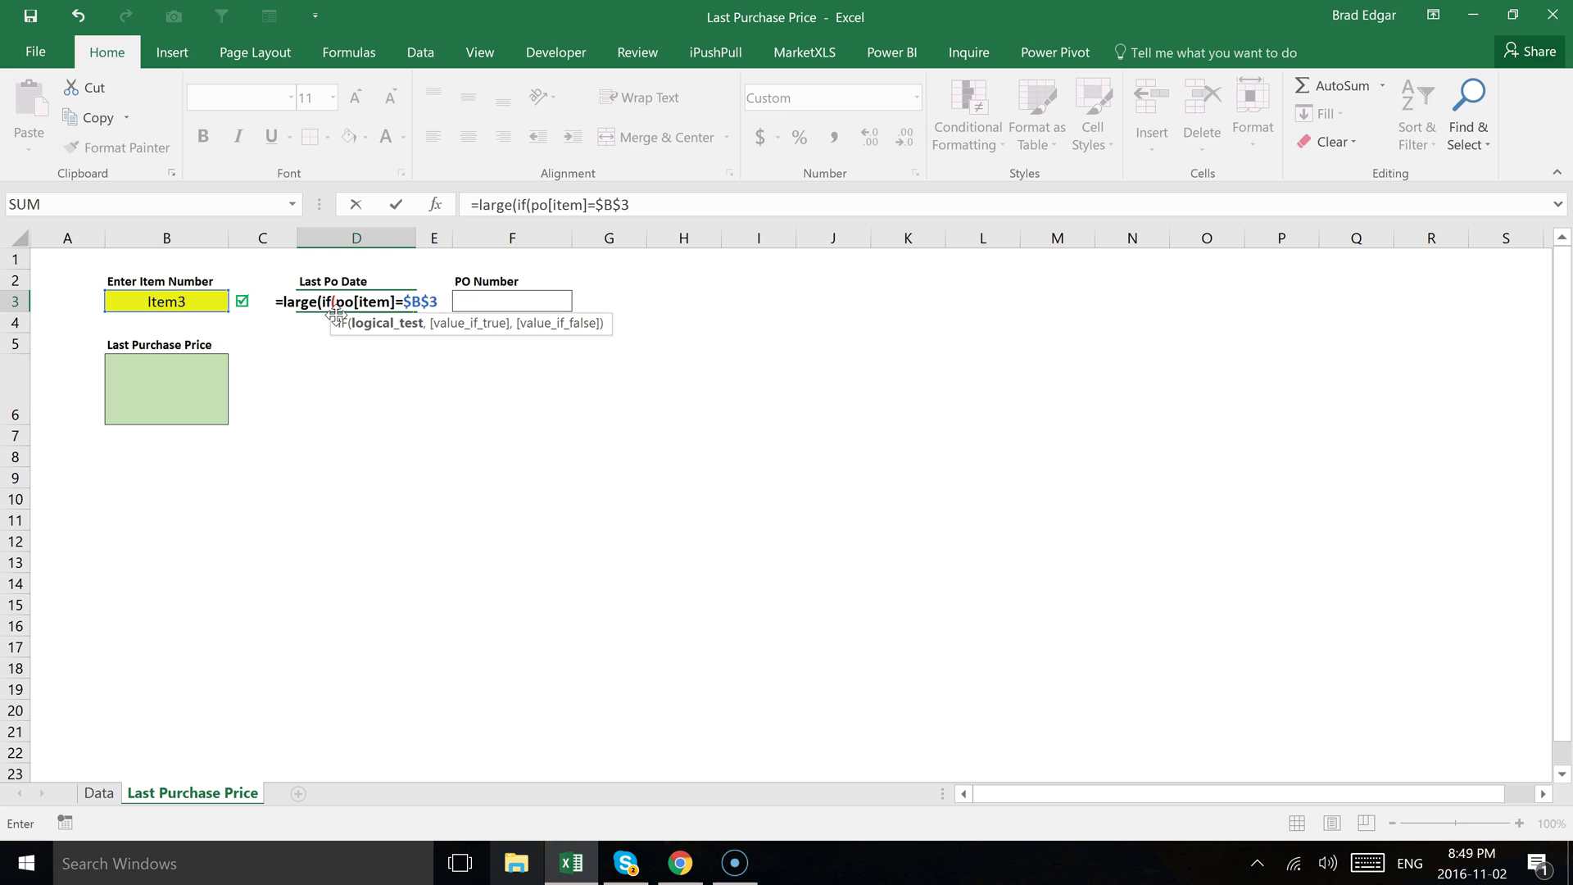
{"action": "left_click", "coordinate": [373, 303]}
{"action": "left_click", "coordinate": [380, 302]}
Complete D3 as the array formula {=LARGE(IF(PO[Item]=$B$3,PO[Create Date]),1)}, returning 02-Nov-2016
{"action": "type", "text": ","}
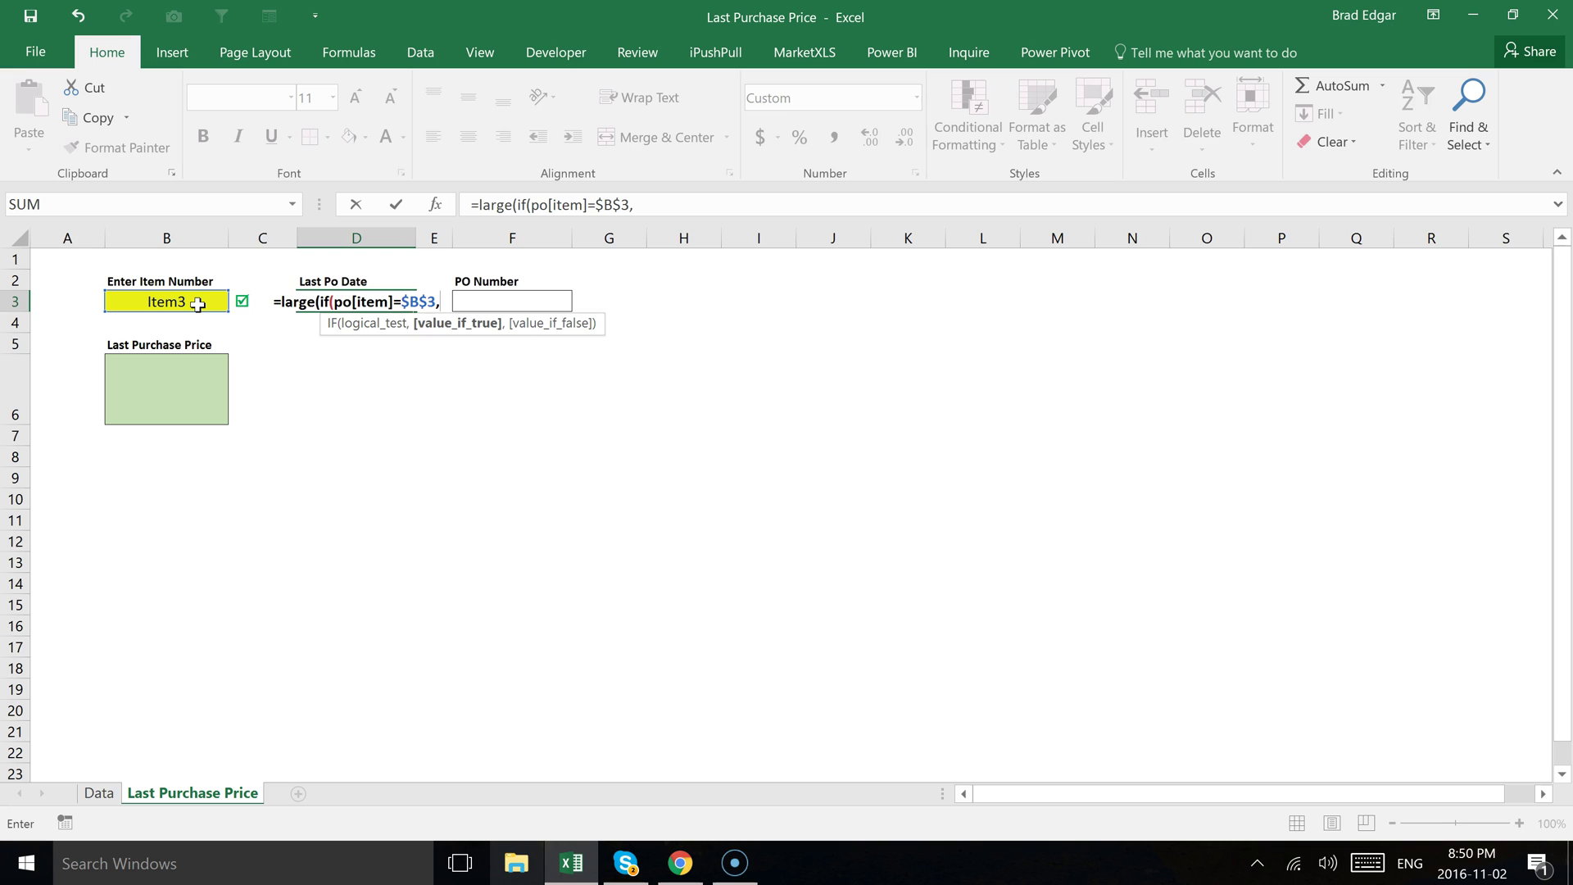
{"action": "type", "text": "po"}
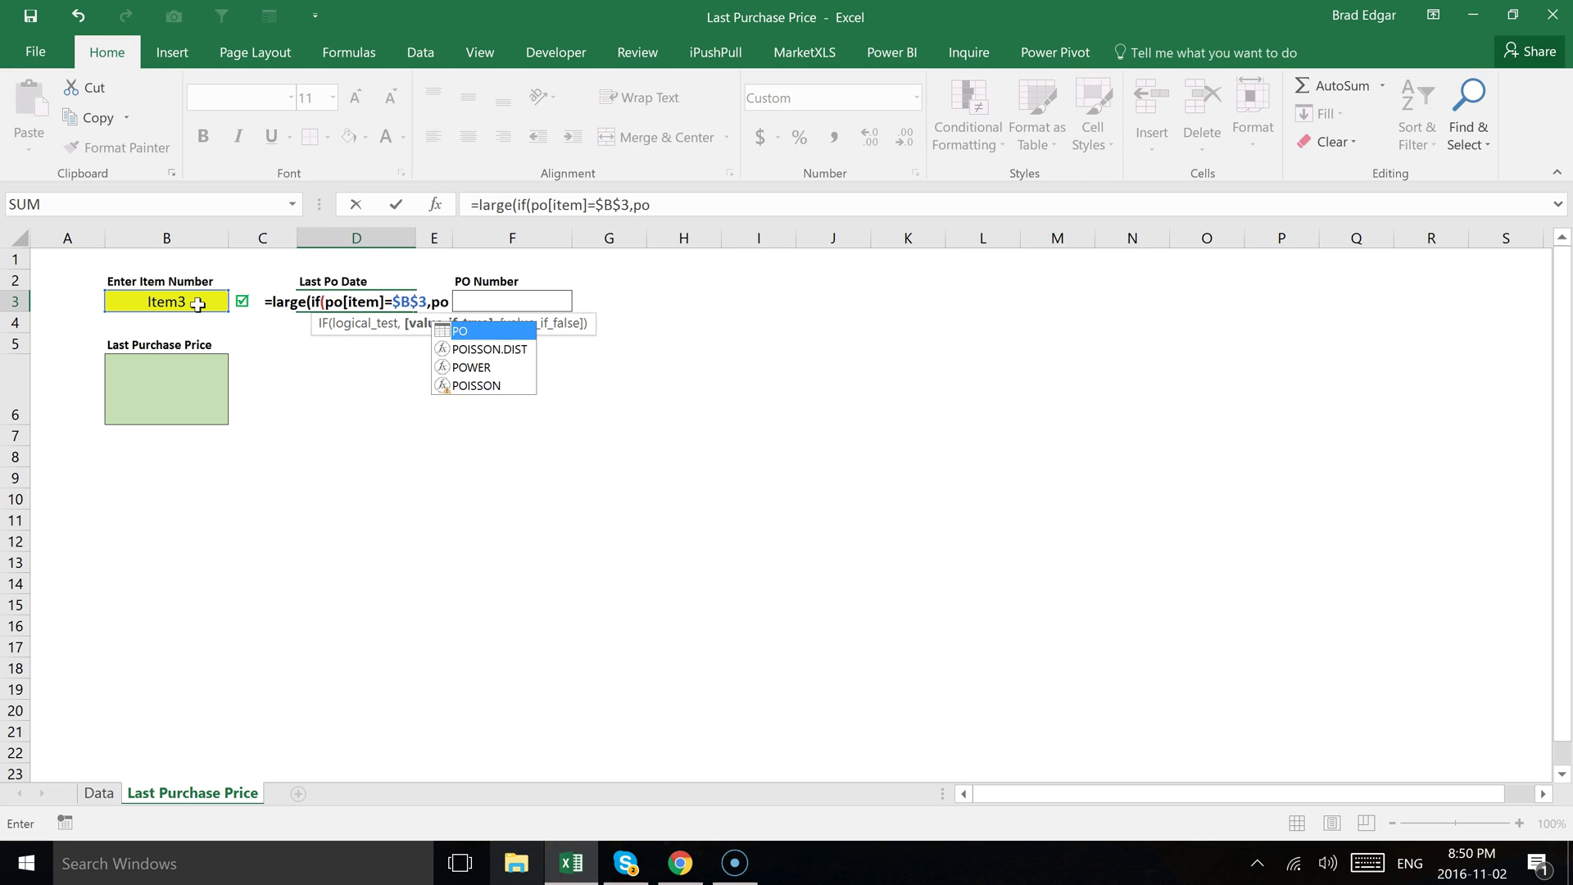
{"action": "type", "text": "["}
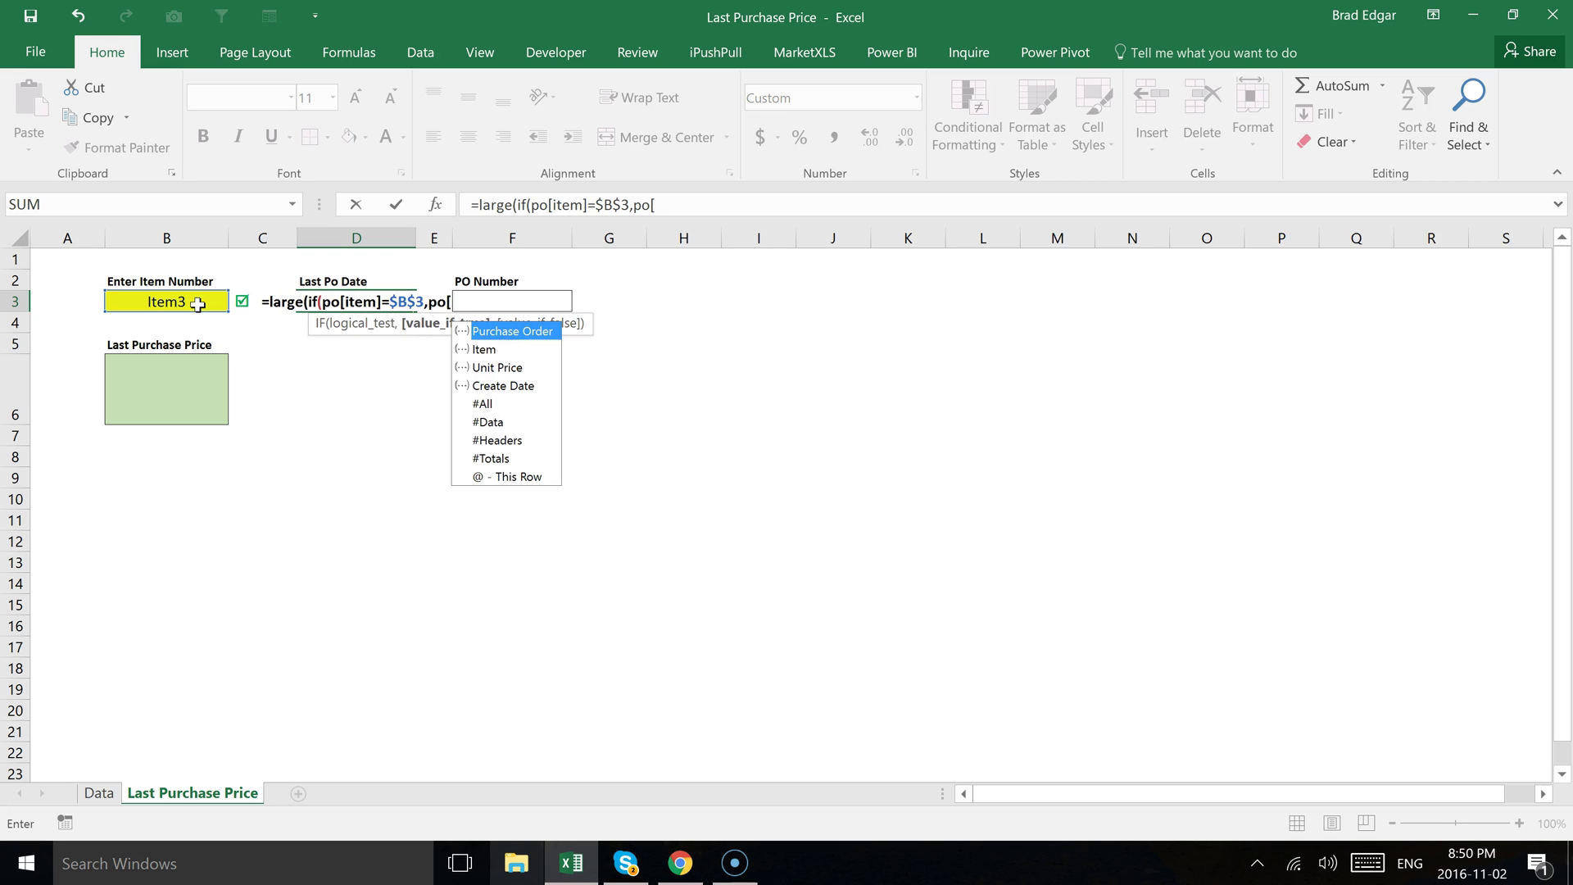
{"action": "type", "text": "cre"}
{"action": "key", "text": "Tab"}
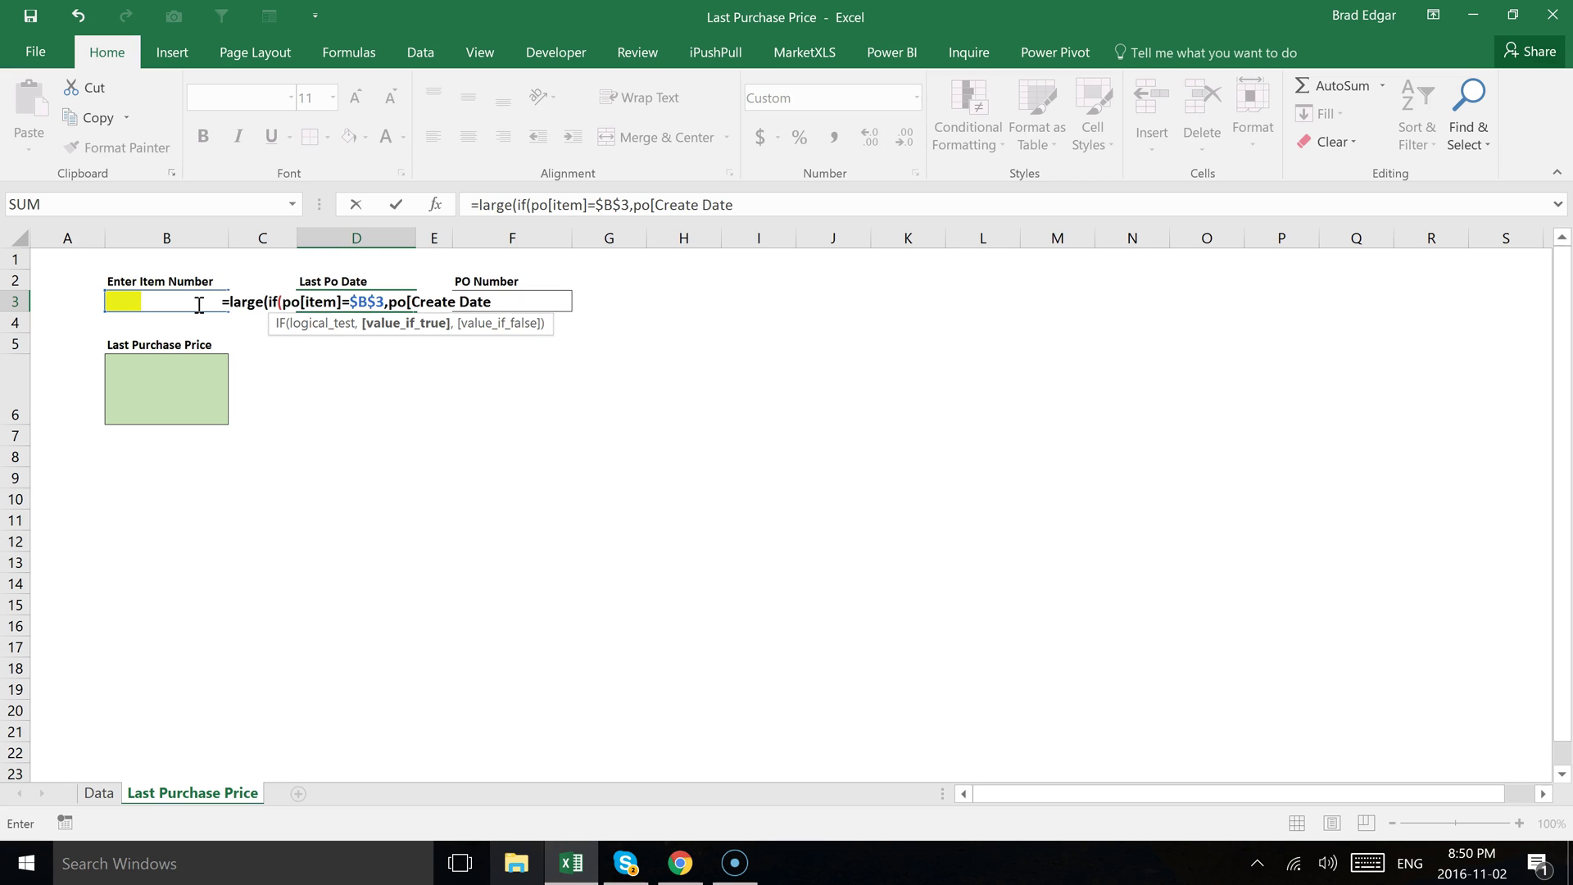
{"action": "type", "text": "]"}
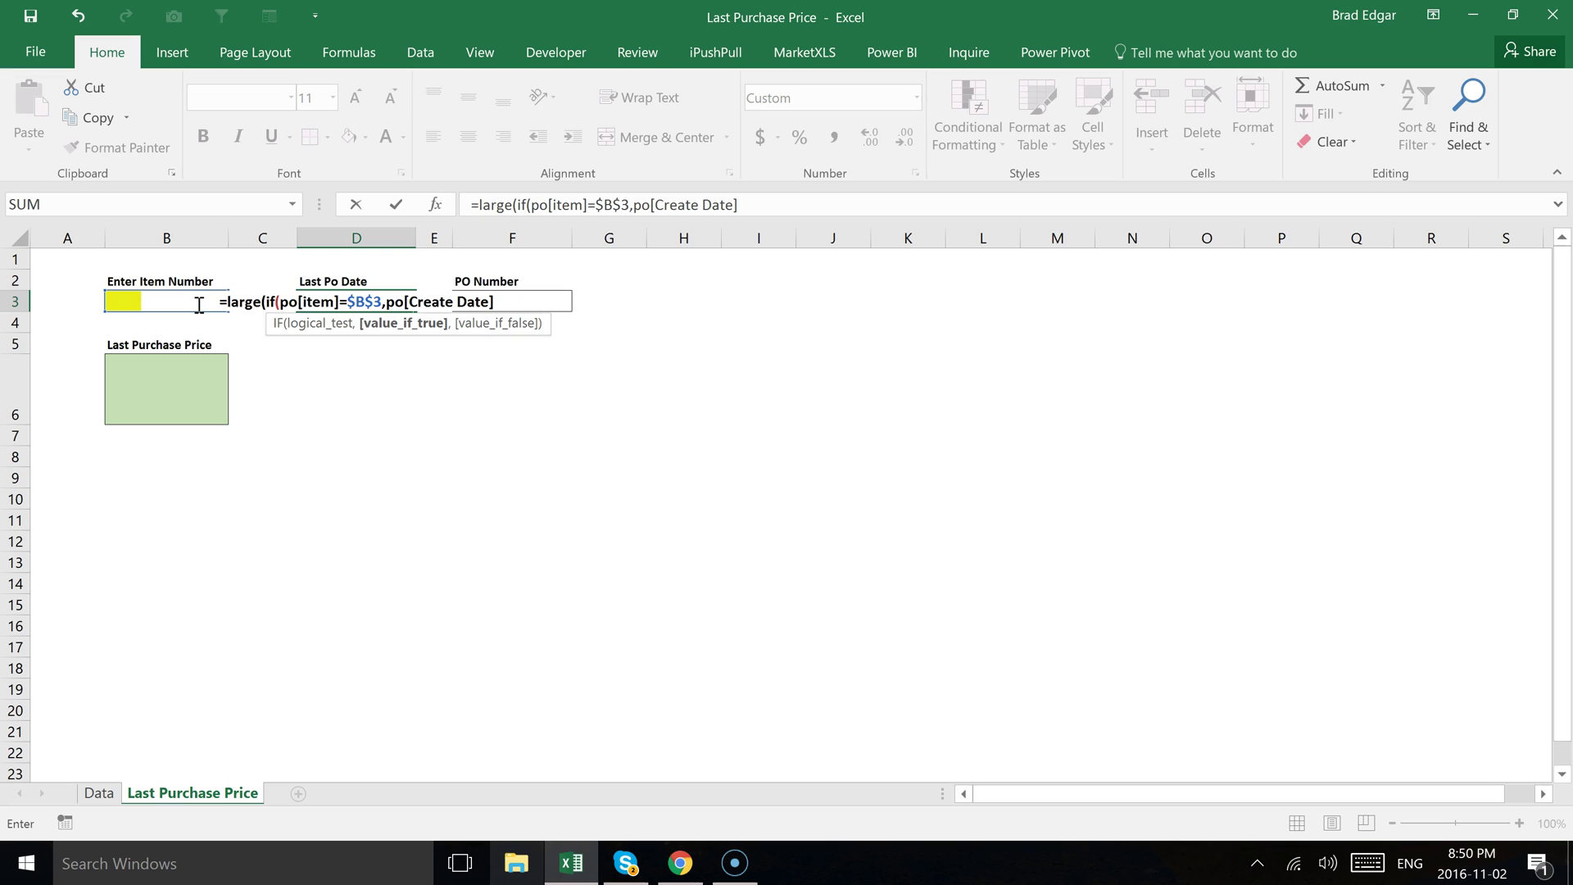
{"action": "type", "text": ")"}
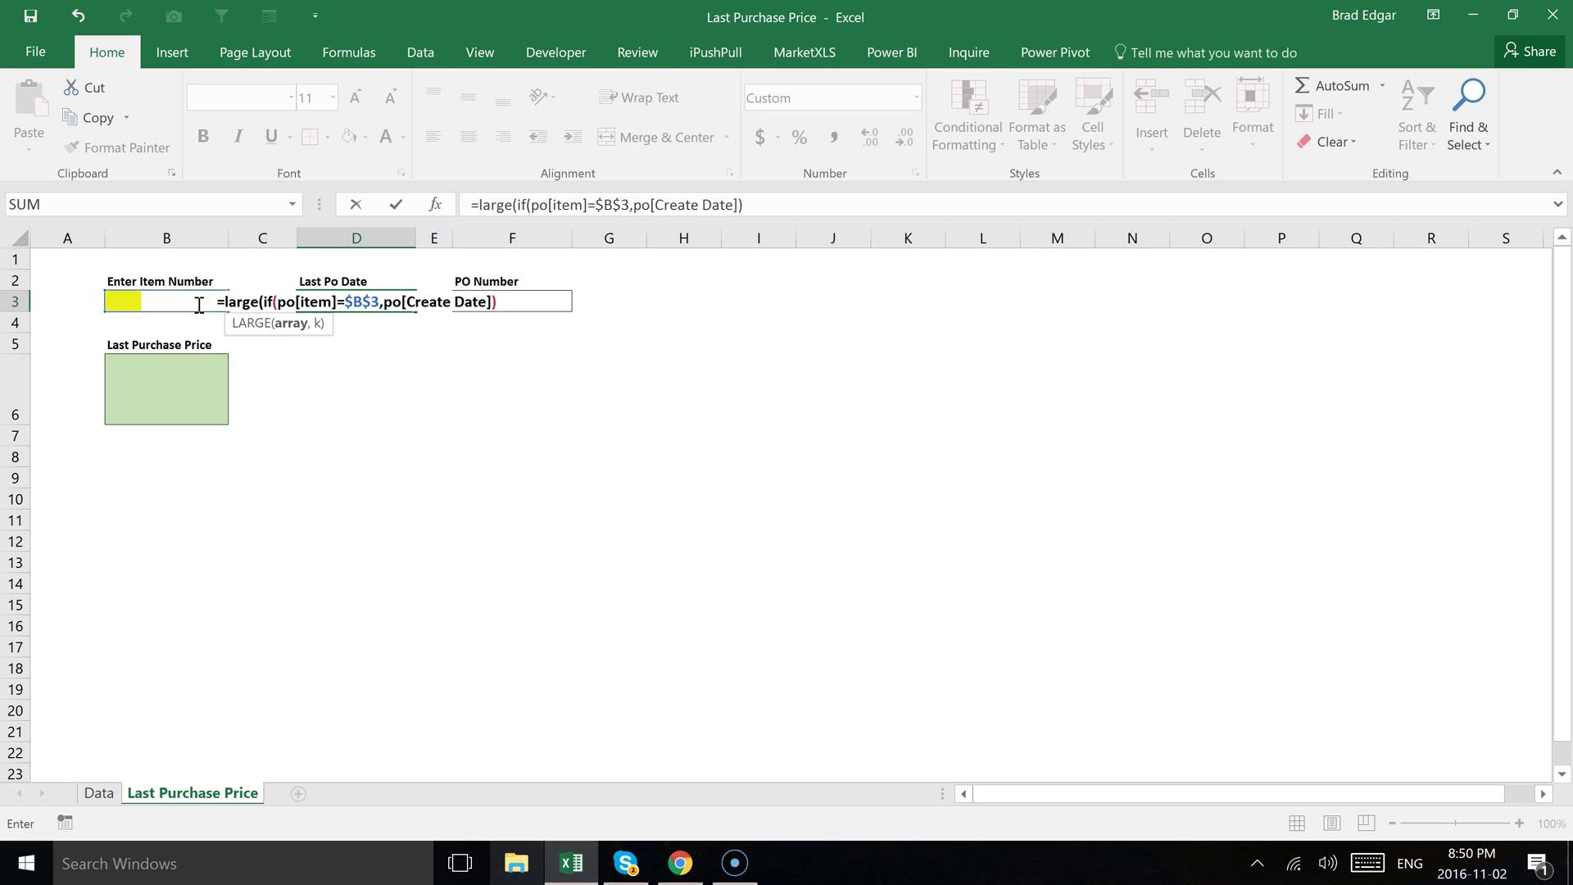
{"action": "type", "text": ","}
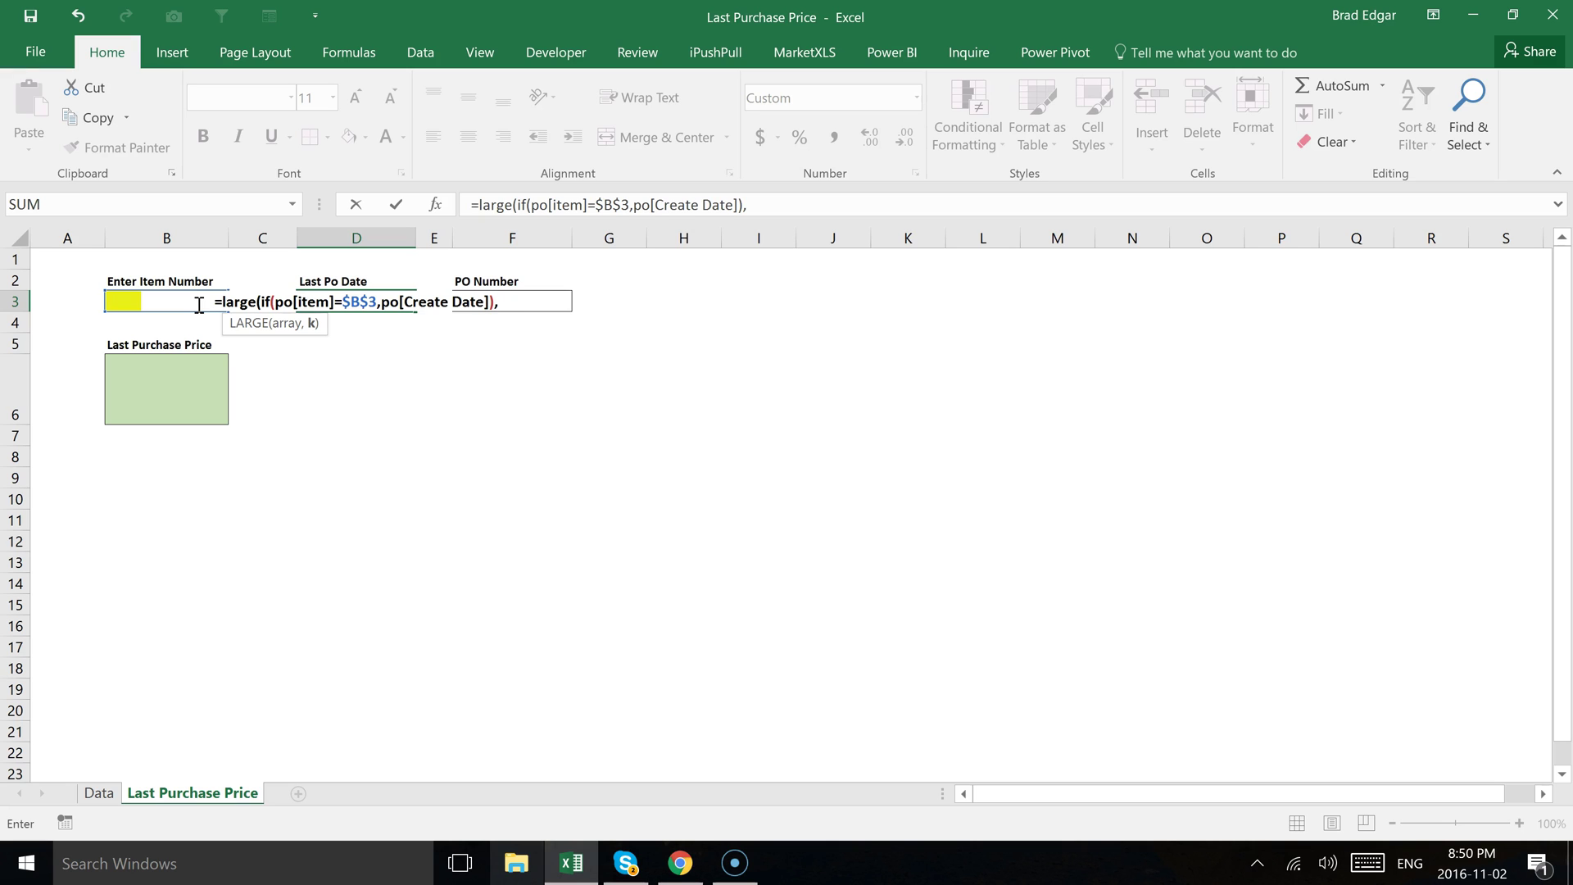
{"action": "left_click", "coordinate": [315, 339]}
{"action": "type", "text": "1"}
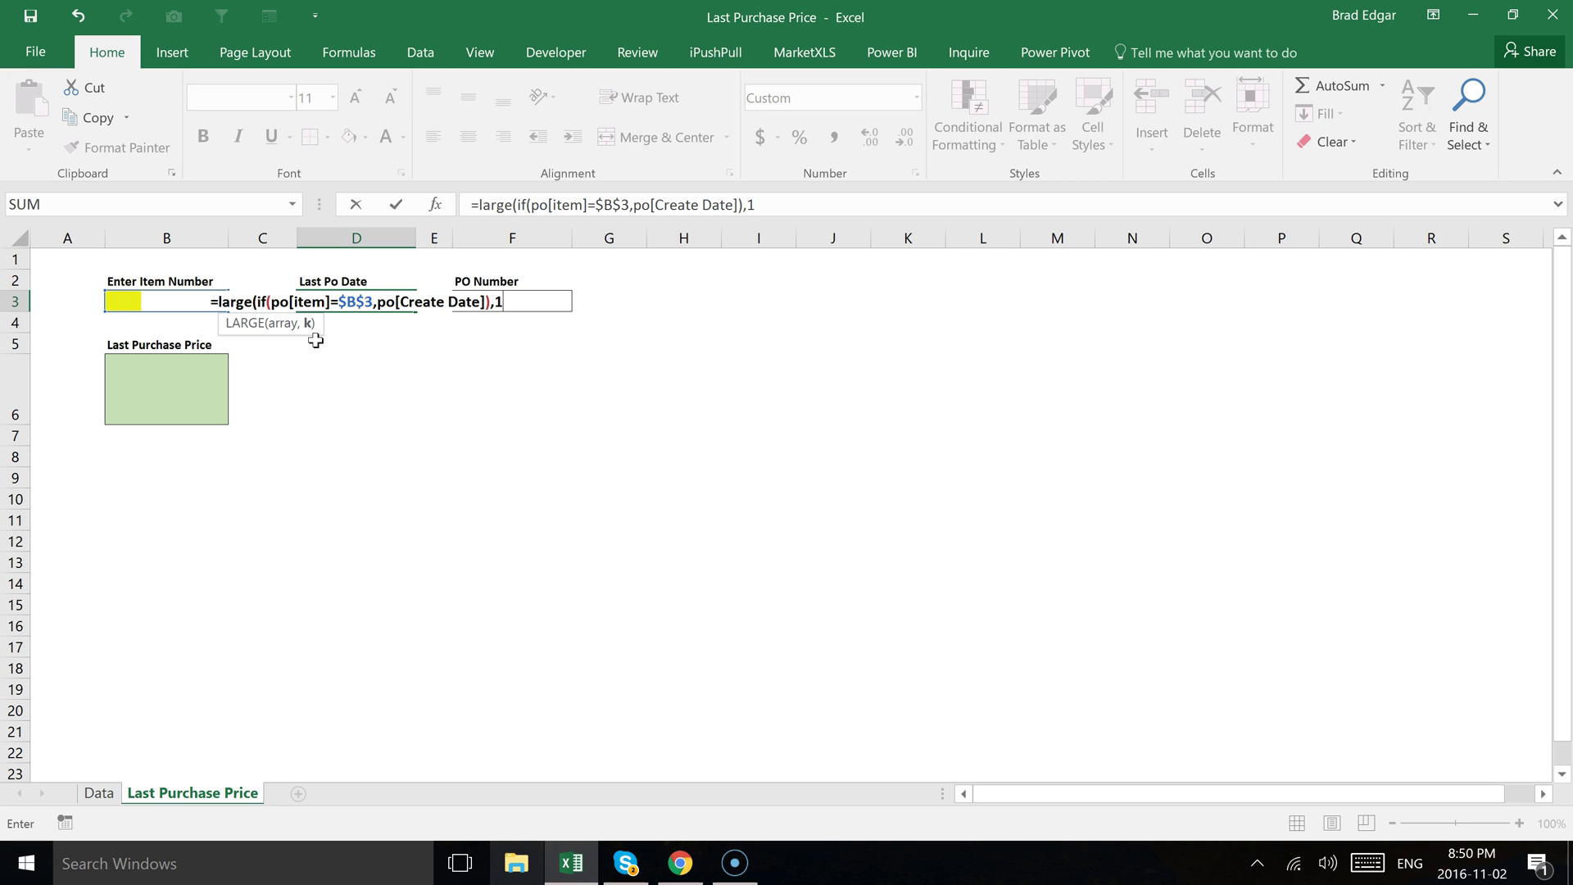
{"action": "type", "text": ")"}
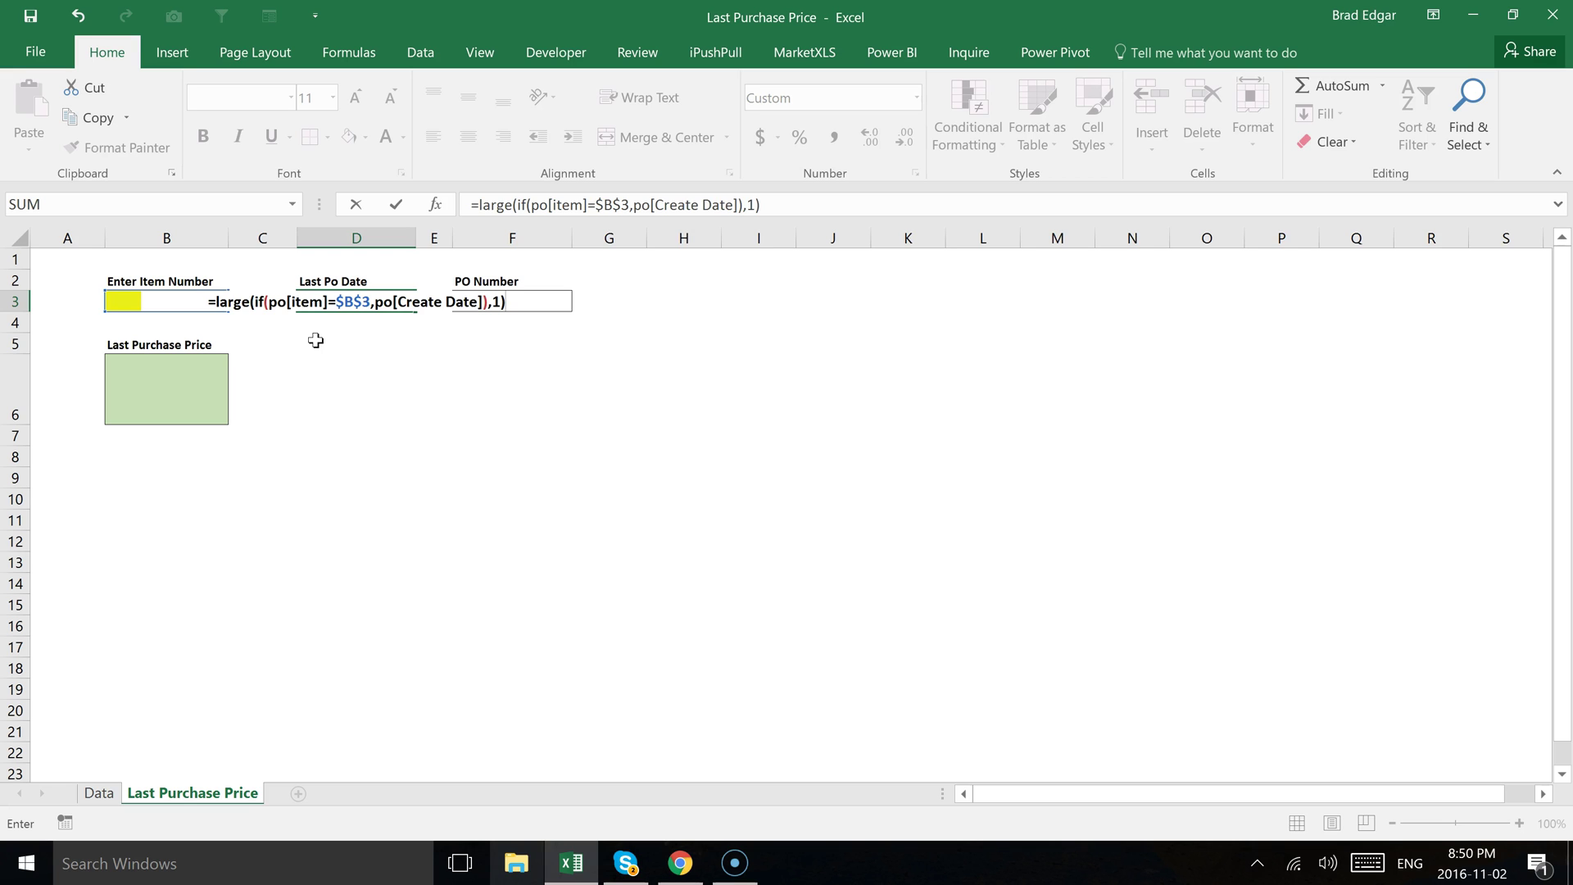
{"action": "key", "text": "ctrl+shift+Return"}
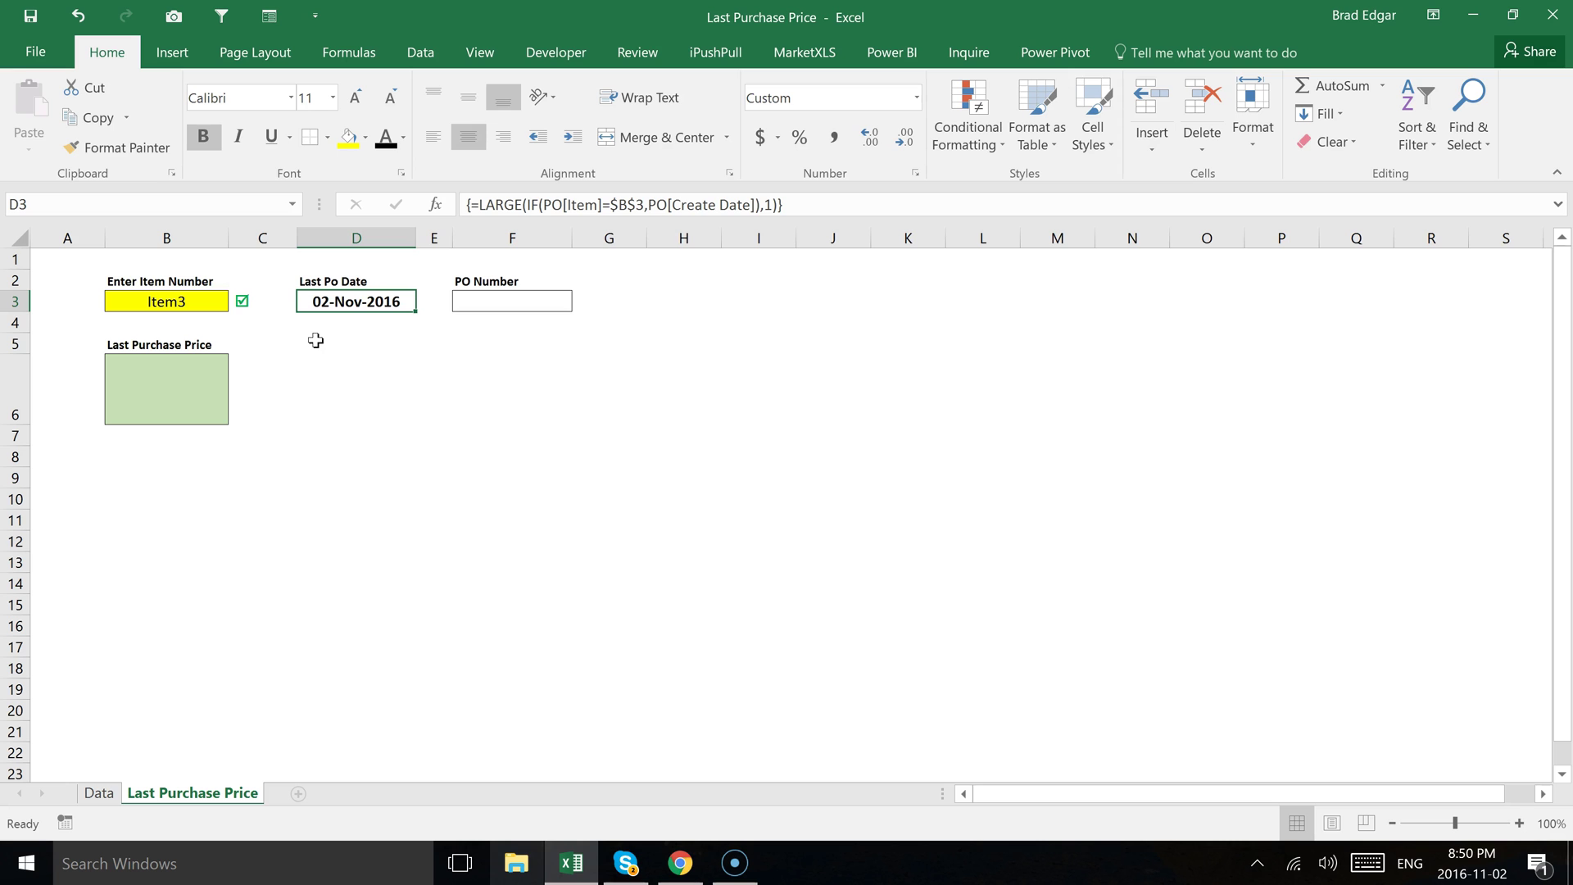
Filter the Data sheet's Item column to show only Item3 rows
{"action": "left_click", "coordinate": [97, 793]}
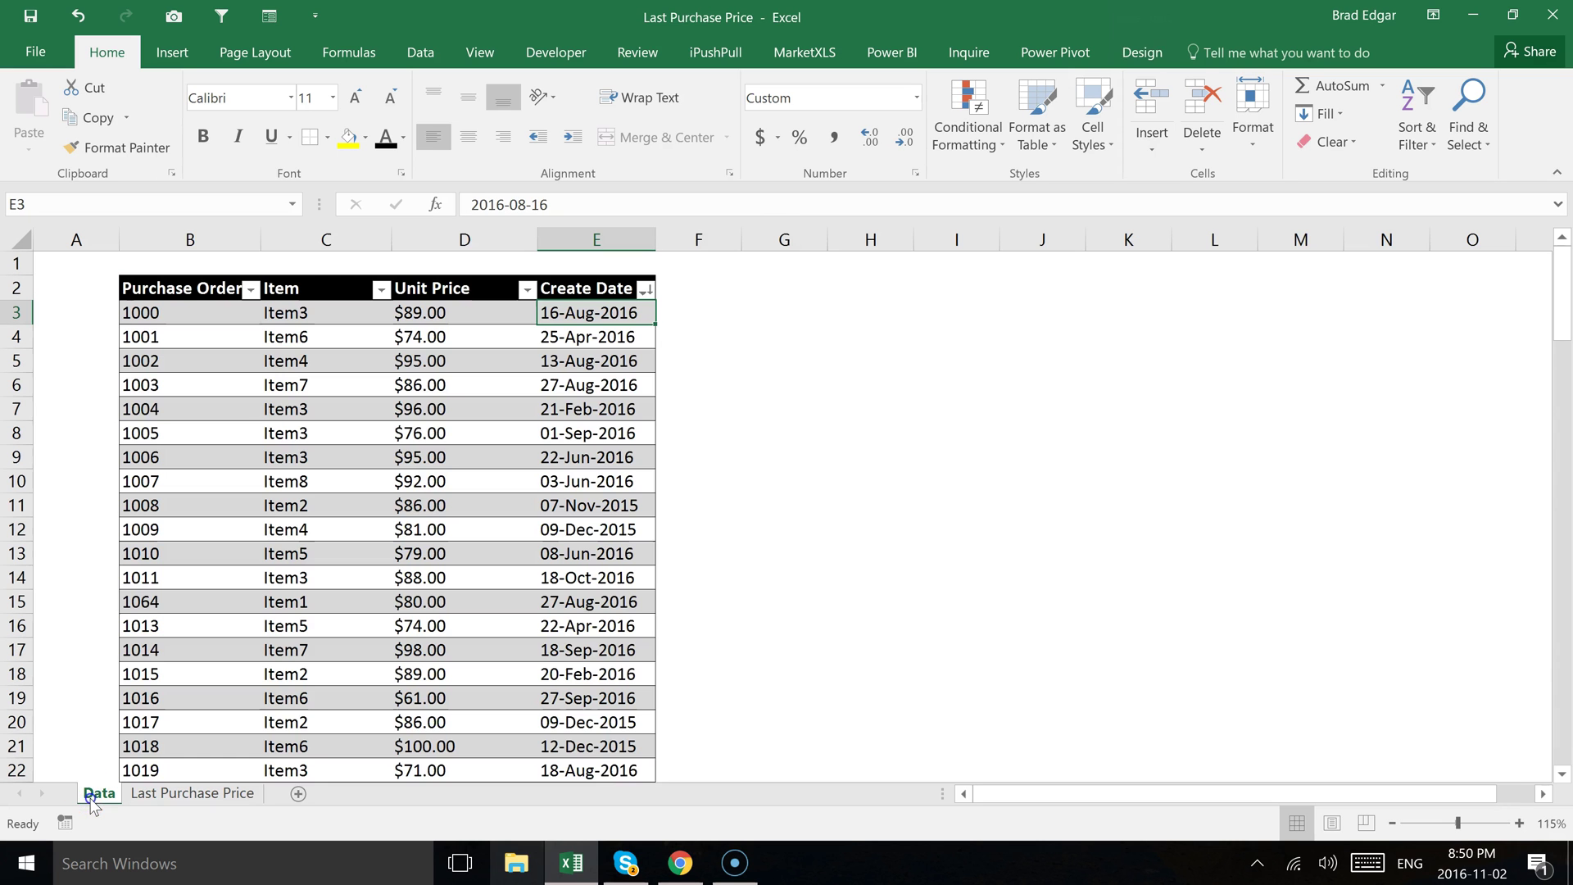
{"action": "left_click", "coordinate": [382, 290]}
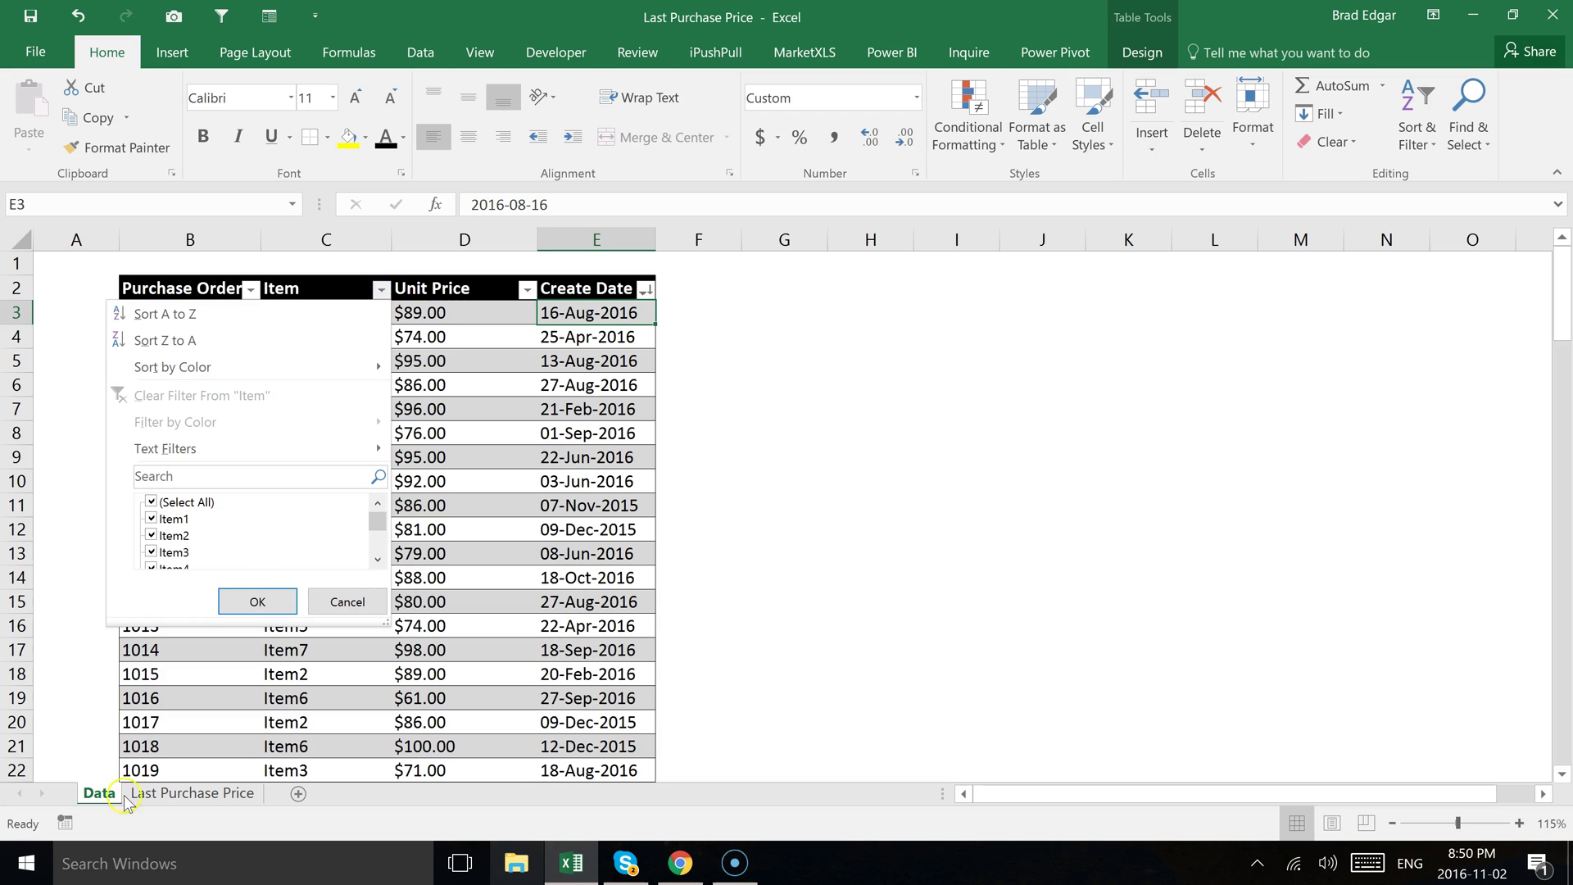
{"action": "left_click", "coordinate": [184, 788]}
{"action": "left_click", "coordinate": [193, 792]}
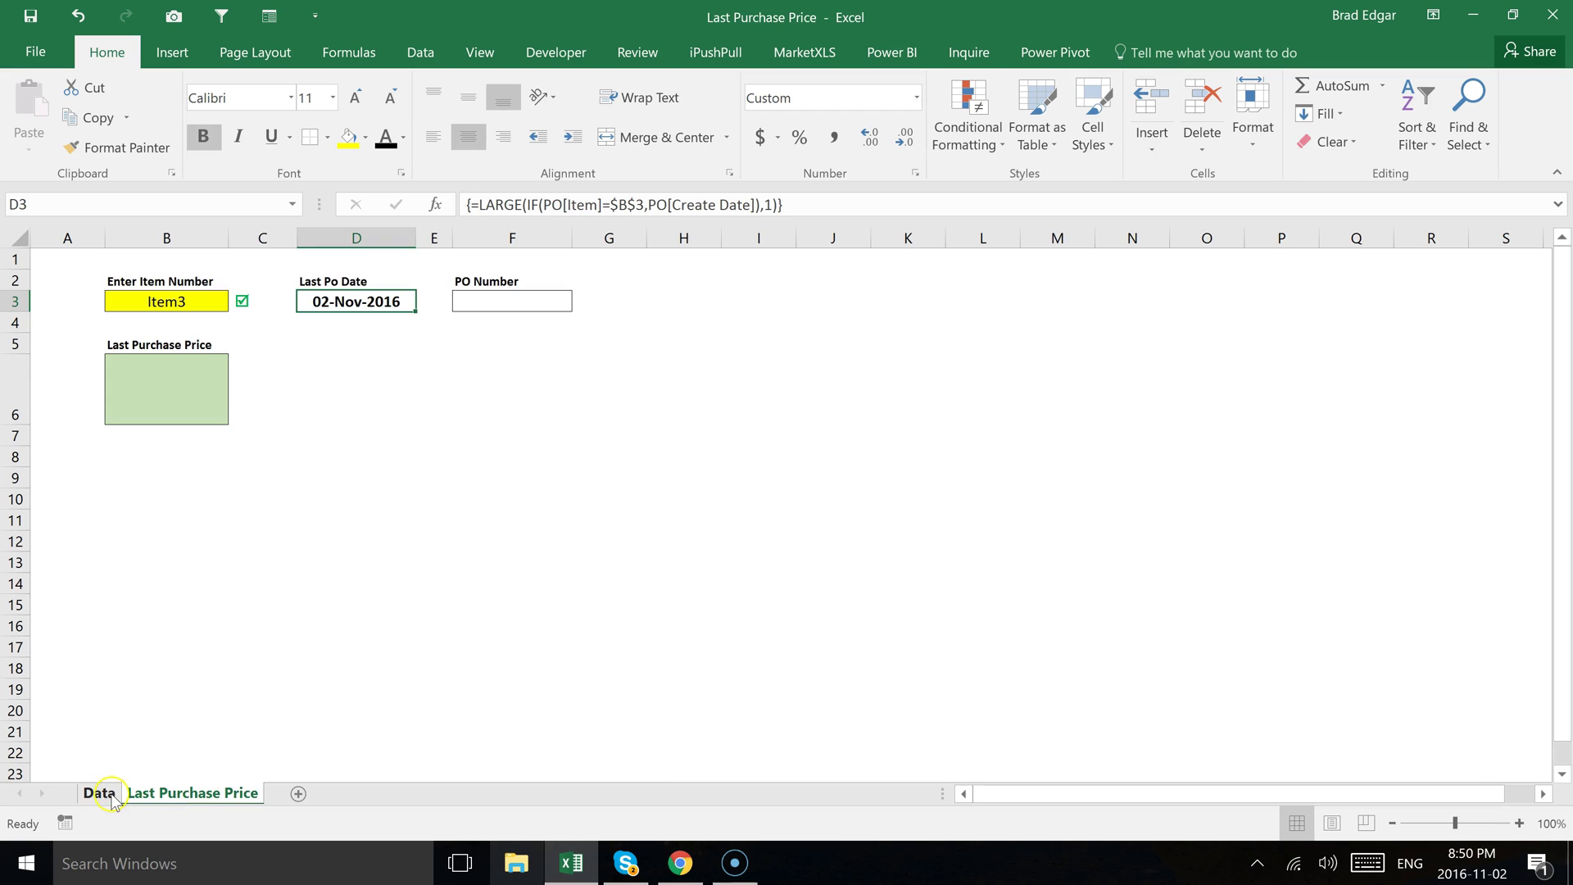
{"action": "left_click", "coordinate": [98, 792]}
{"action": "left_click", "coordinate": [382, 289]}
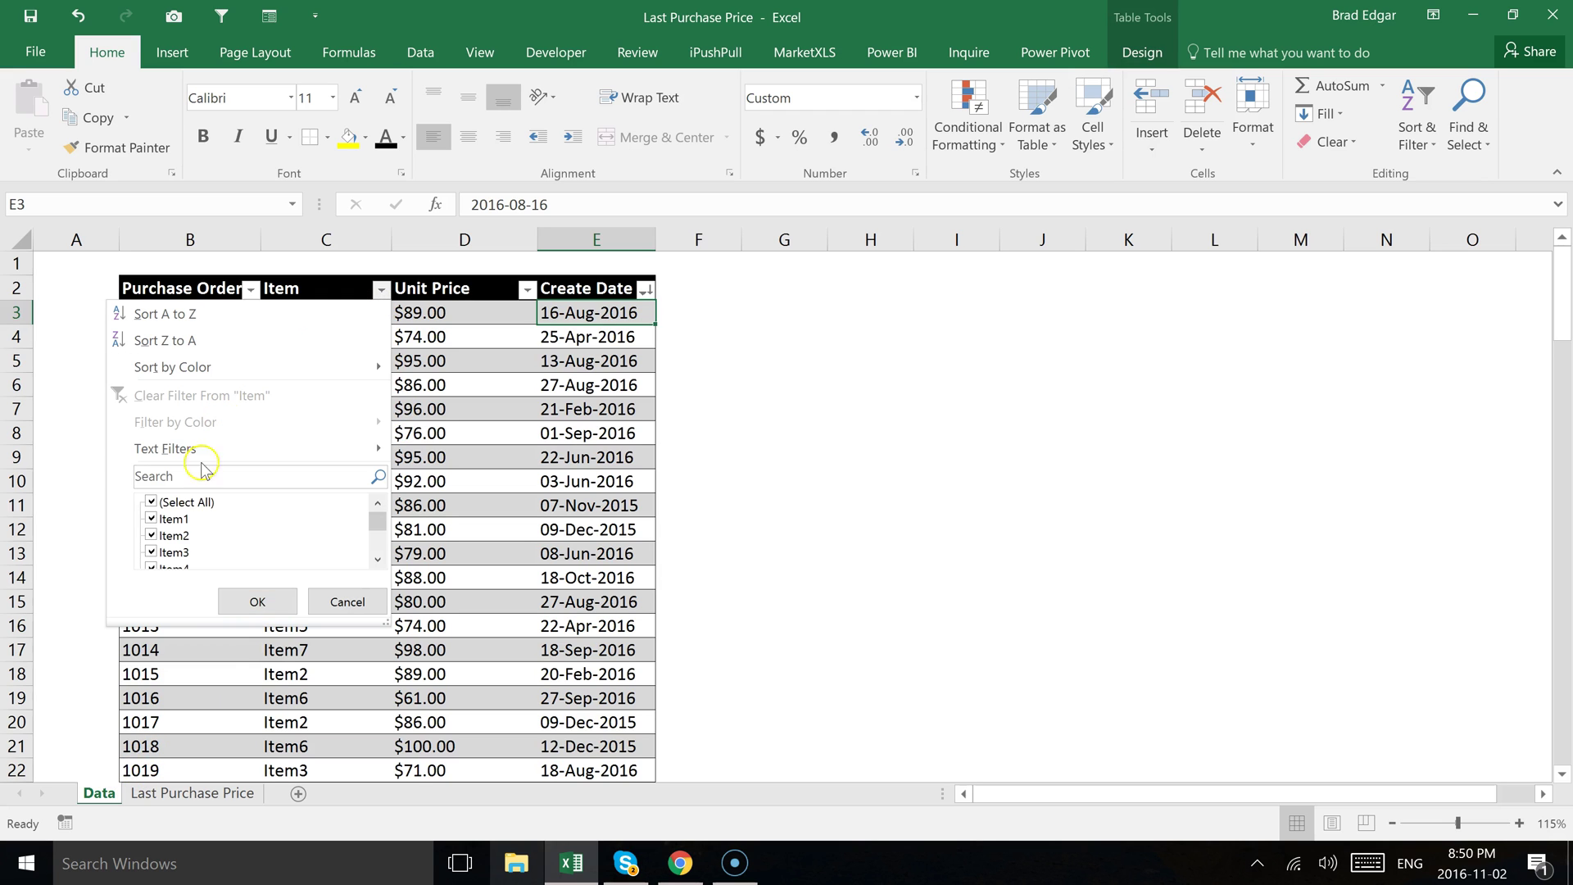
{"action": "left_click", "coordinate": [147, 502]}
{"action": "left_click", "coordinate": [152, 552]}
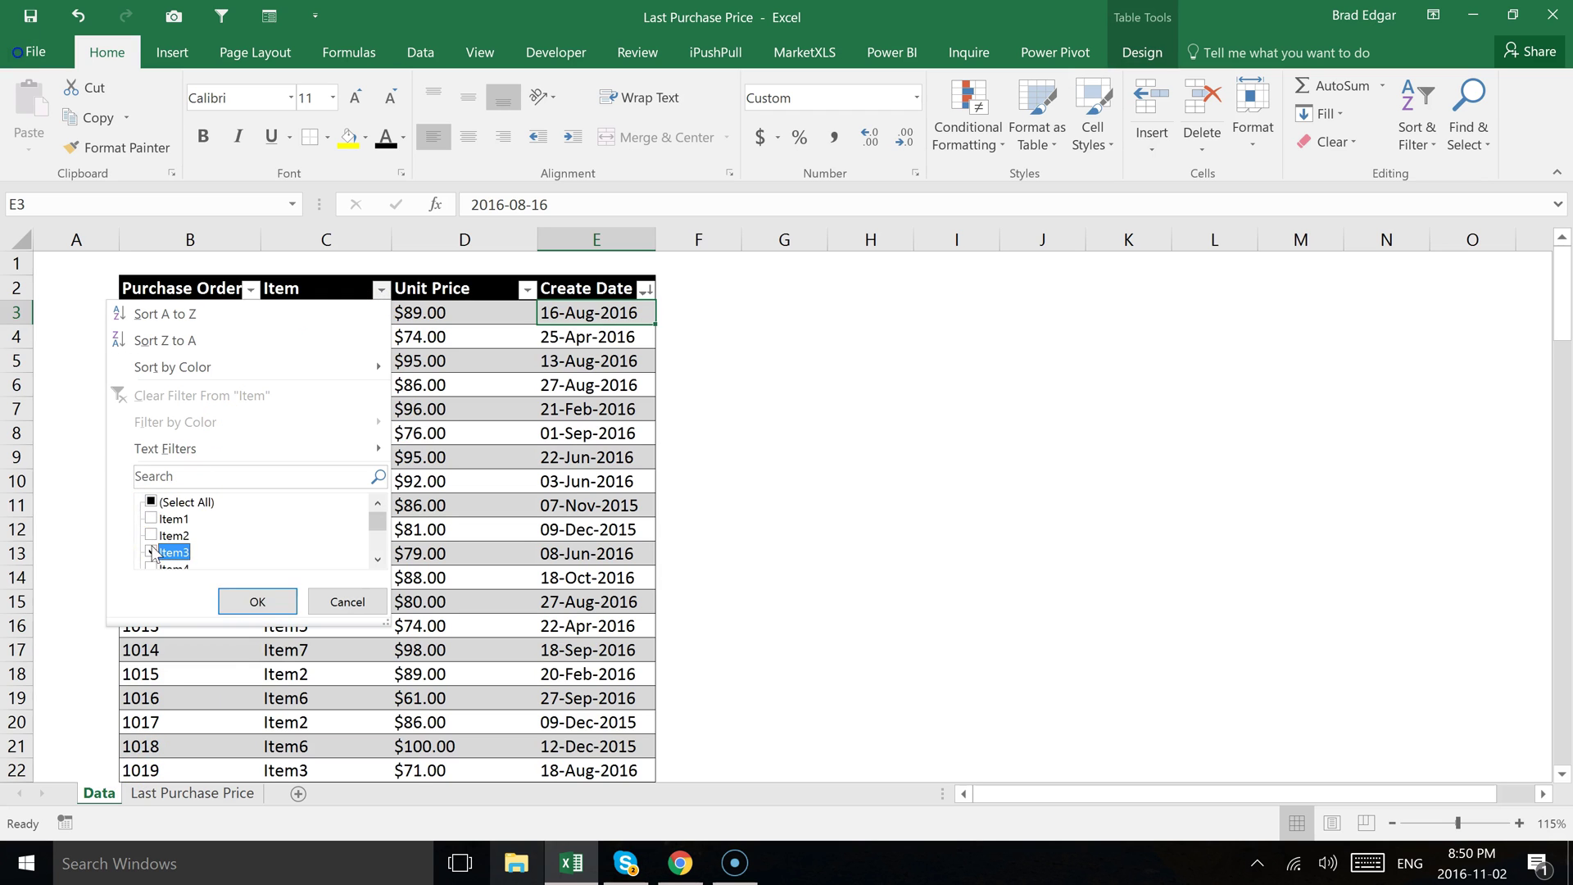
{"action": "left_click", "coordinate": [259, 604]}
Sort the Item3 purchases newest to oldest by Create Date, confirming 02-Nov-2016 as latest
{"action": "left_click", "coordinate": [645, 288]}
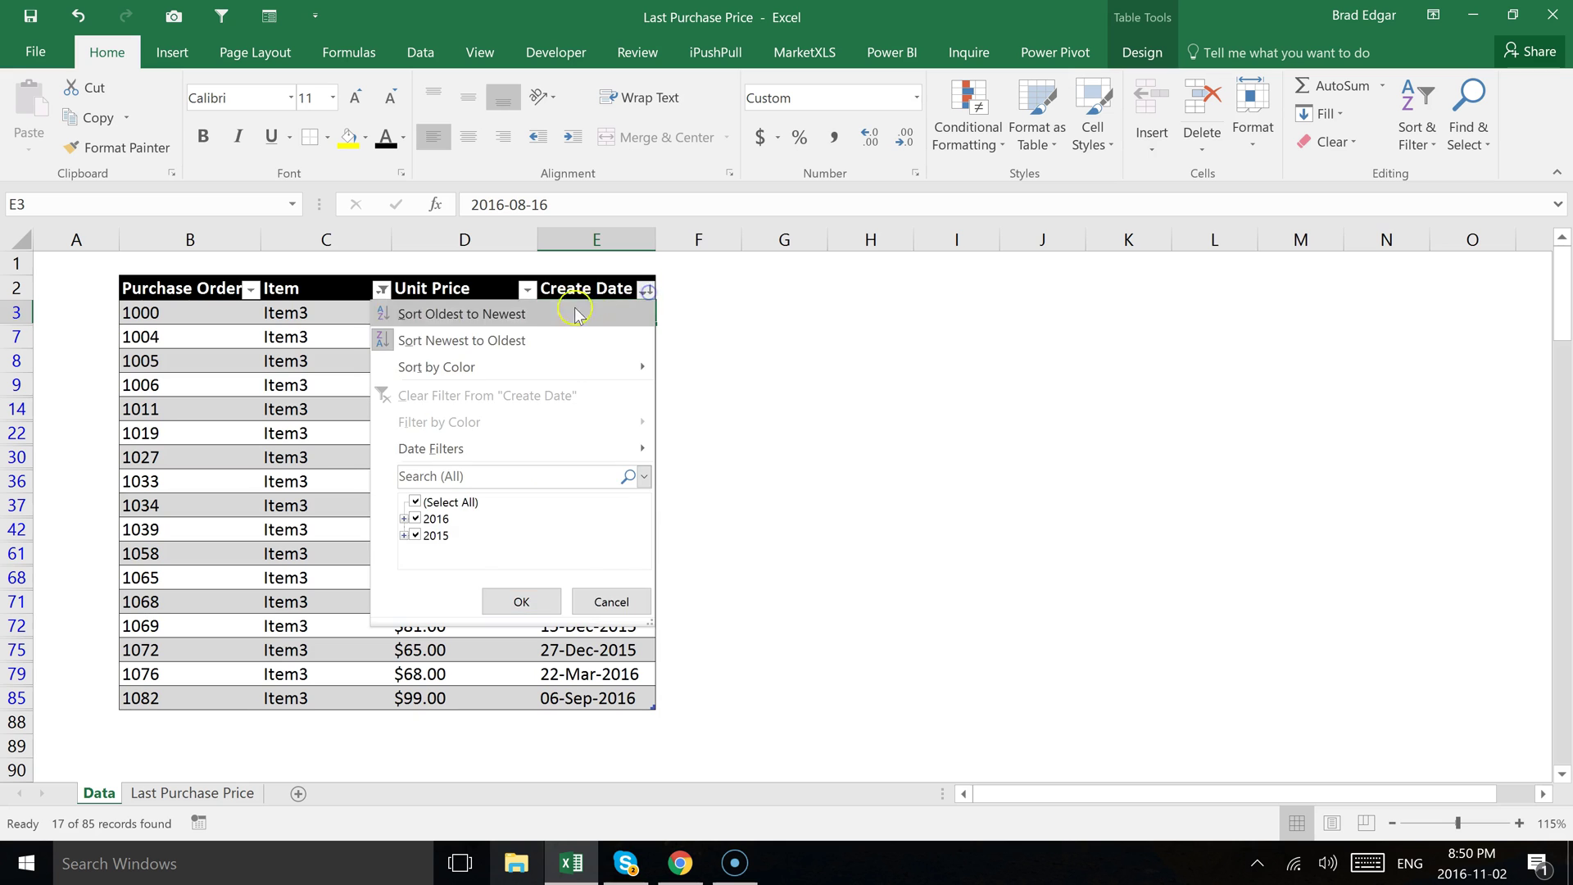
{"action": "left_click", "coordinate": [508, 341]}
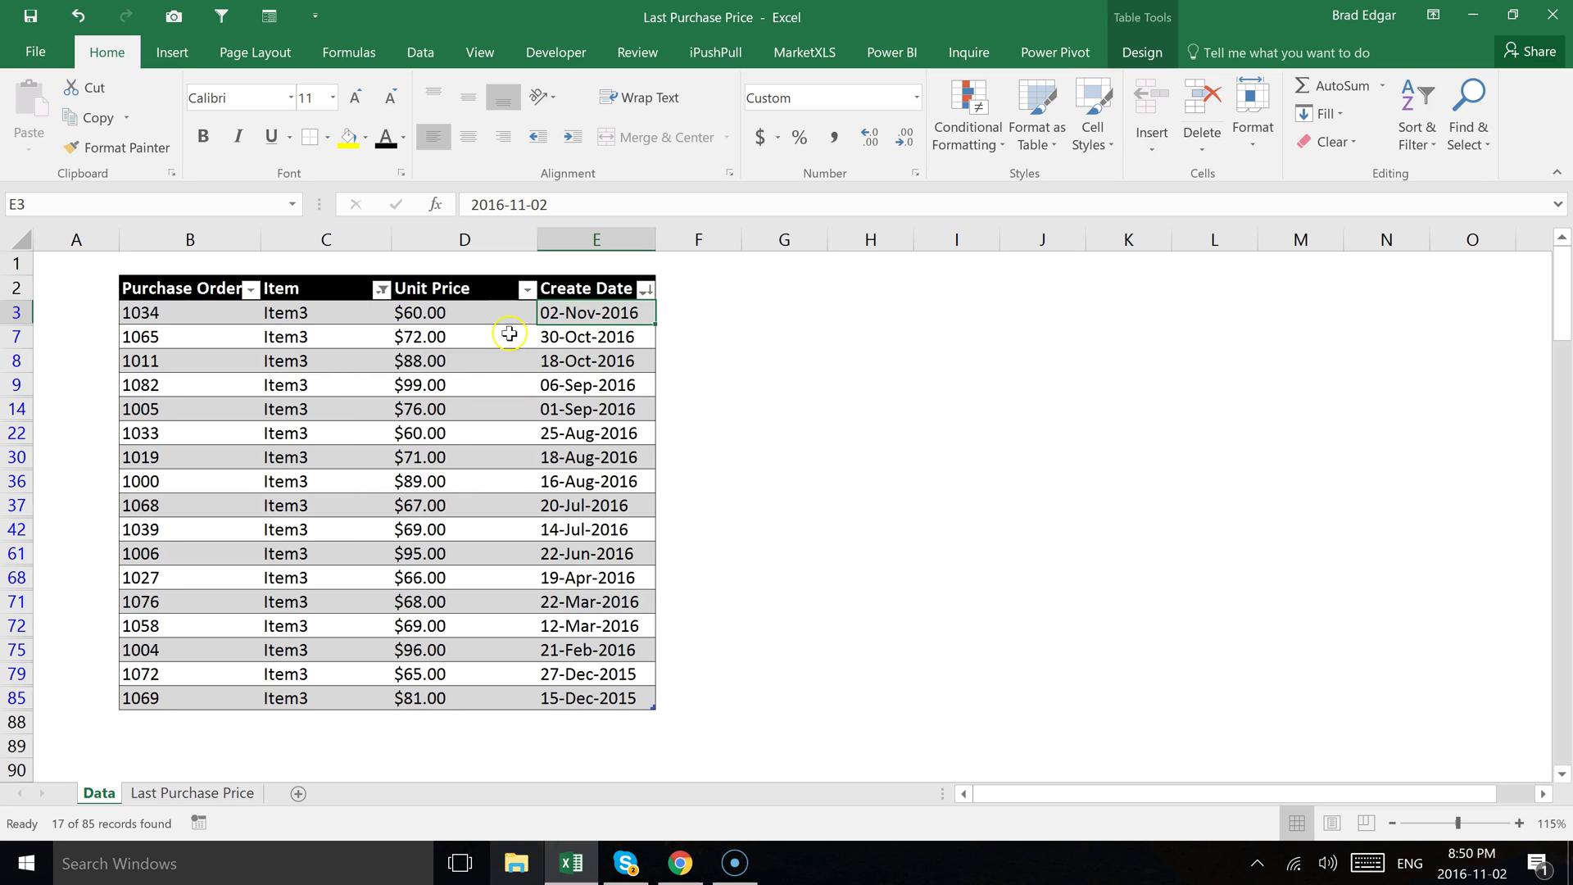
{"action": "left_click", "coordinate": [189, 793]}
{"action": "left_click", "coordinate": [391, 303]}
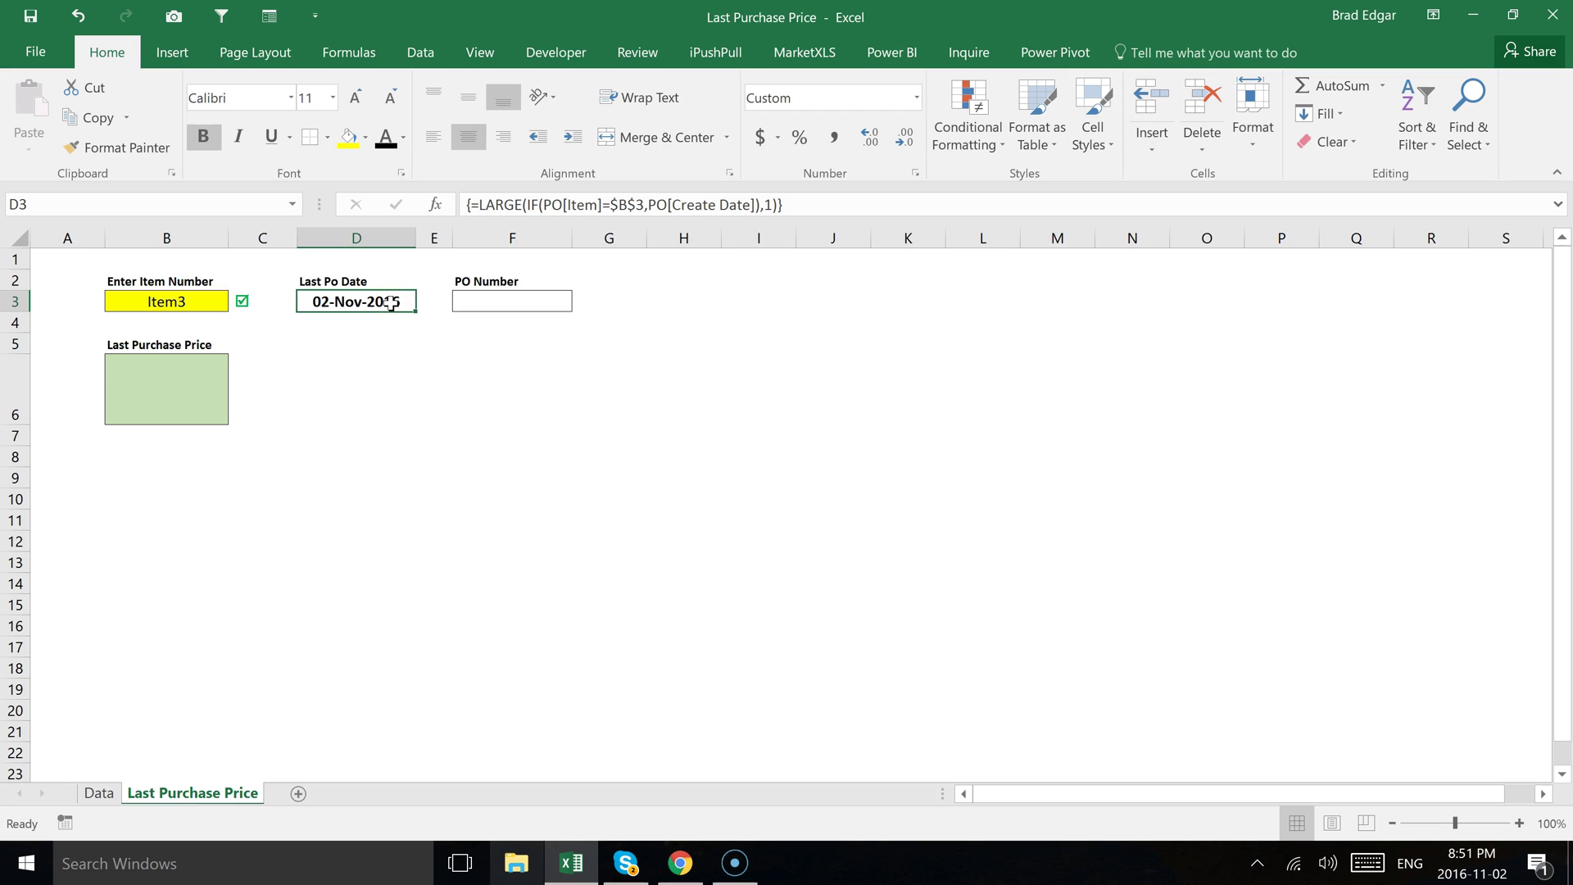
Enter 'h' as the item number and inspect C3's cross and D3's #NUM! result
{"action": "left_click", "coordinate": [168, 302]}
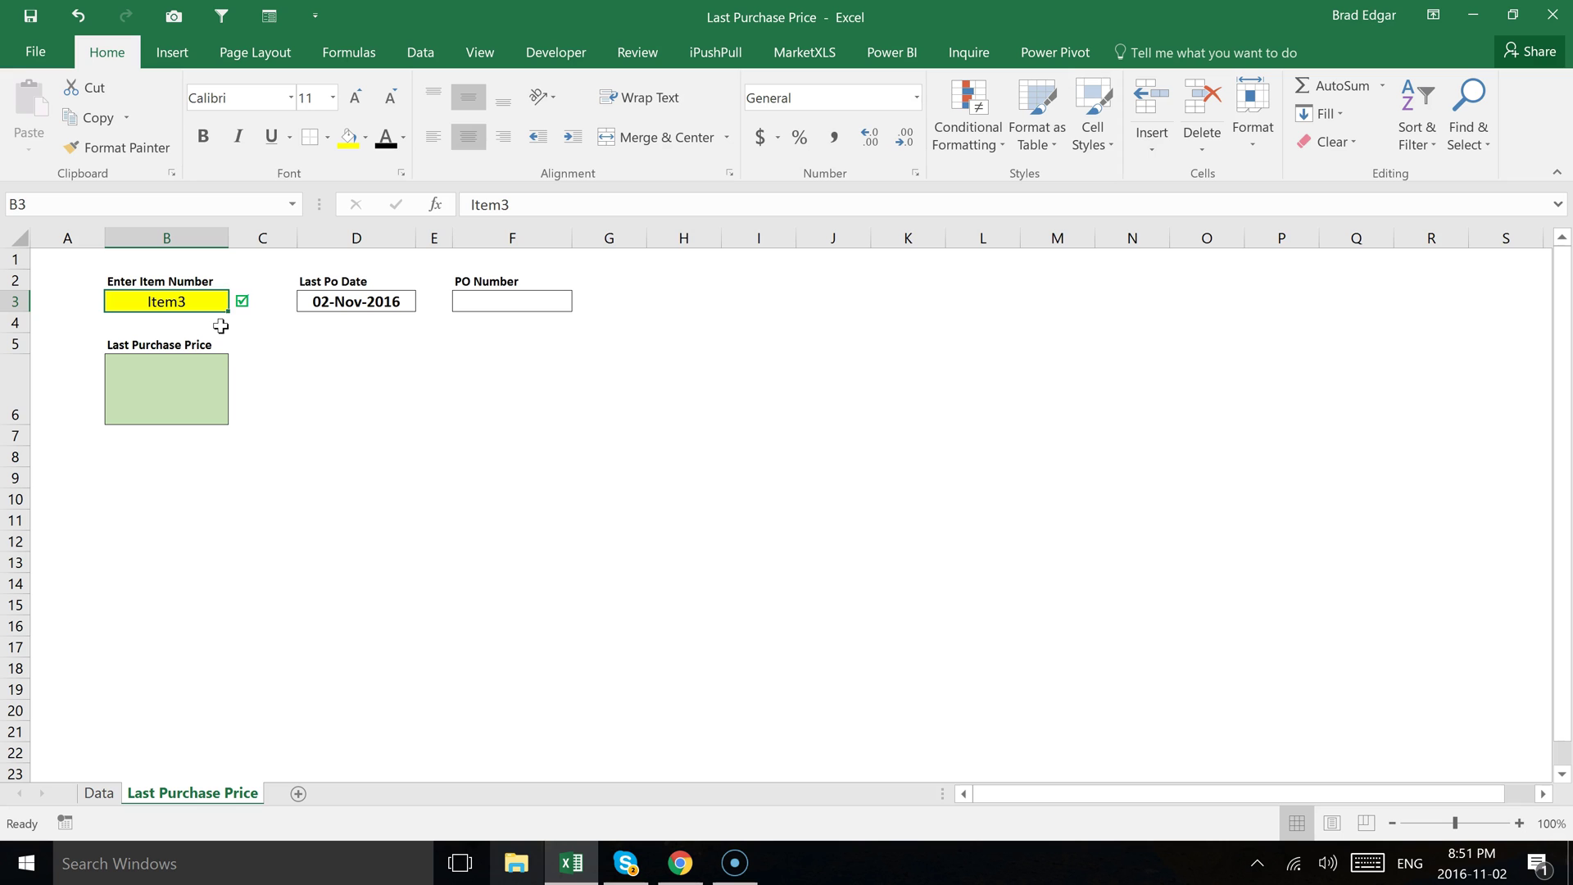
{"action": "type", "text": "h"}
{"action": "key", "text": "Return"}
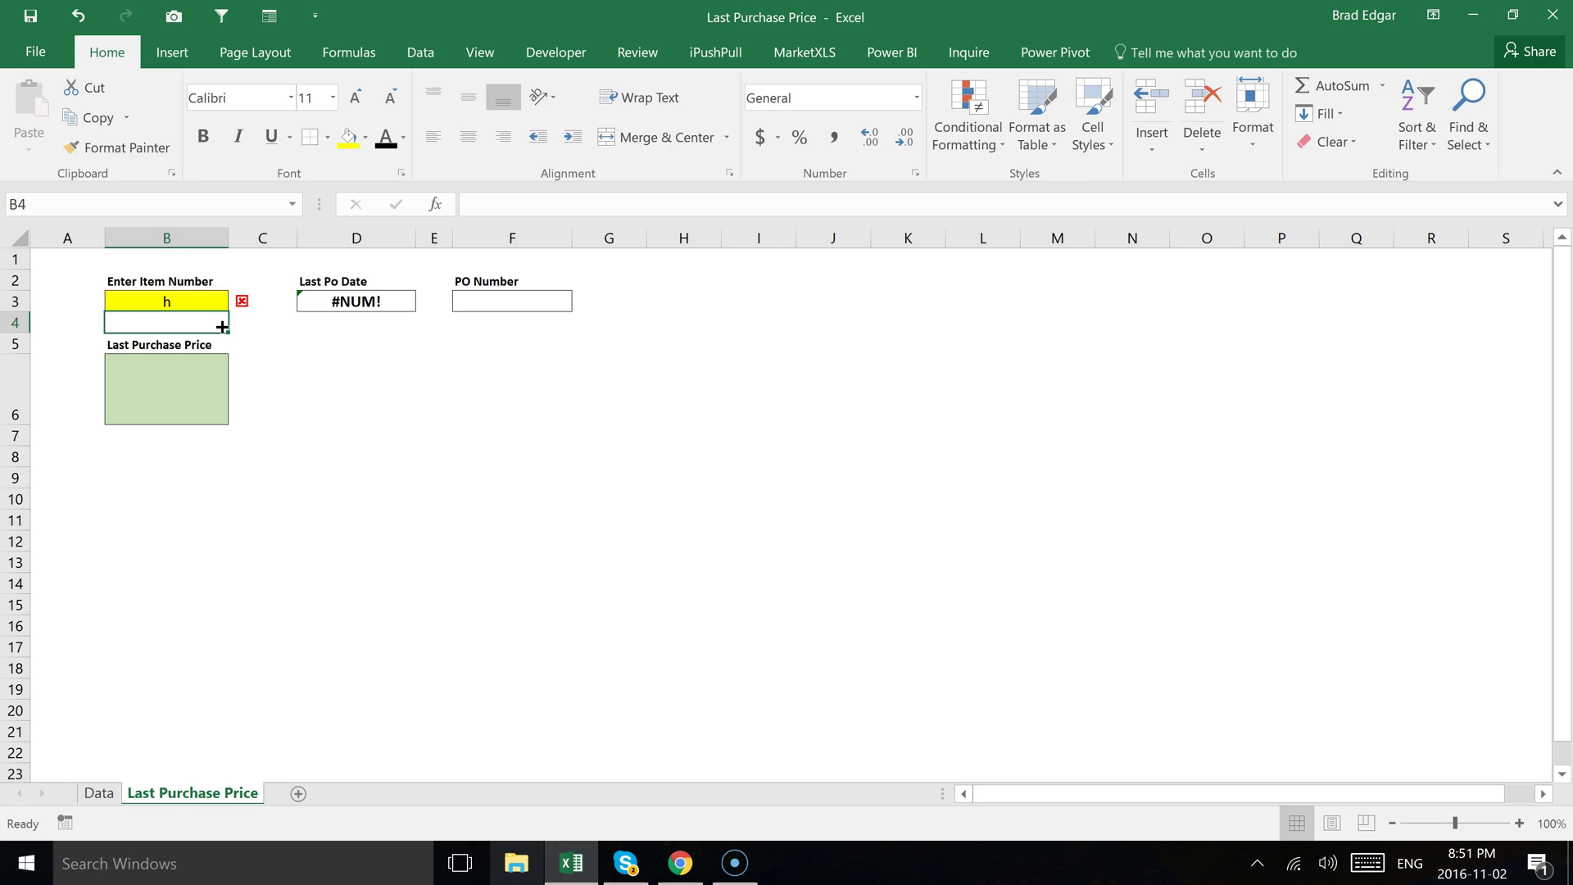
{"action": "left_click", "coordinate": [258, 300]}
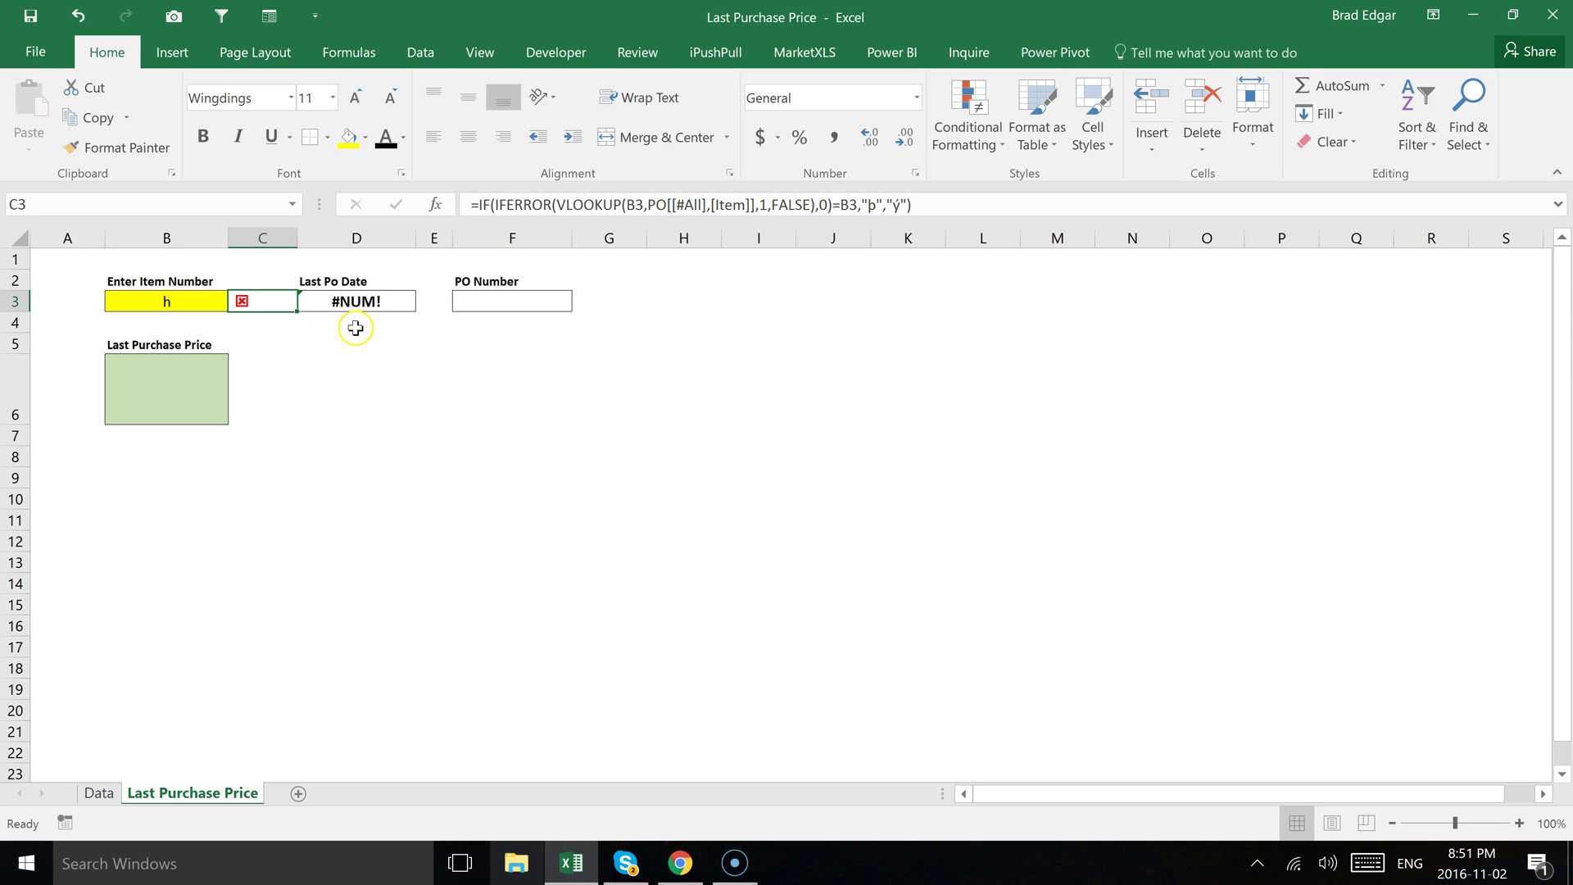
{"action": "left_click", "coordinate": [354, 298]}
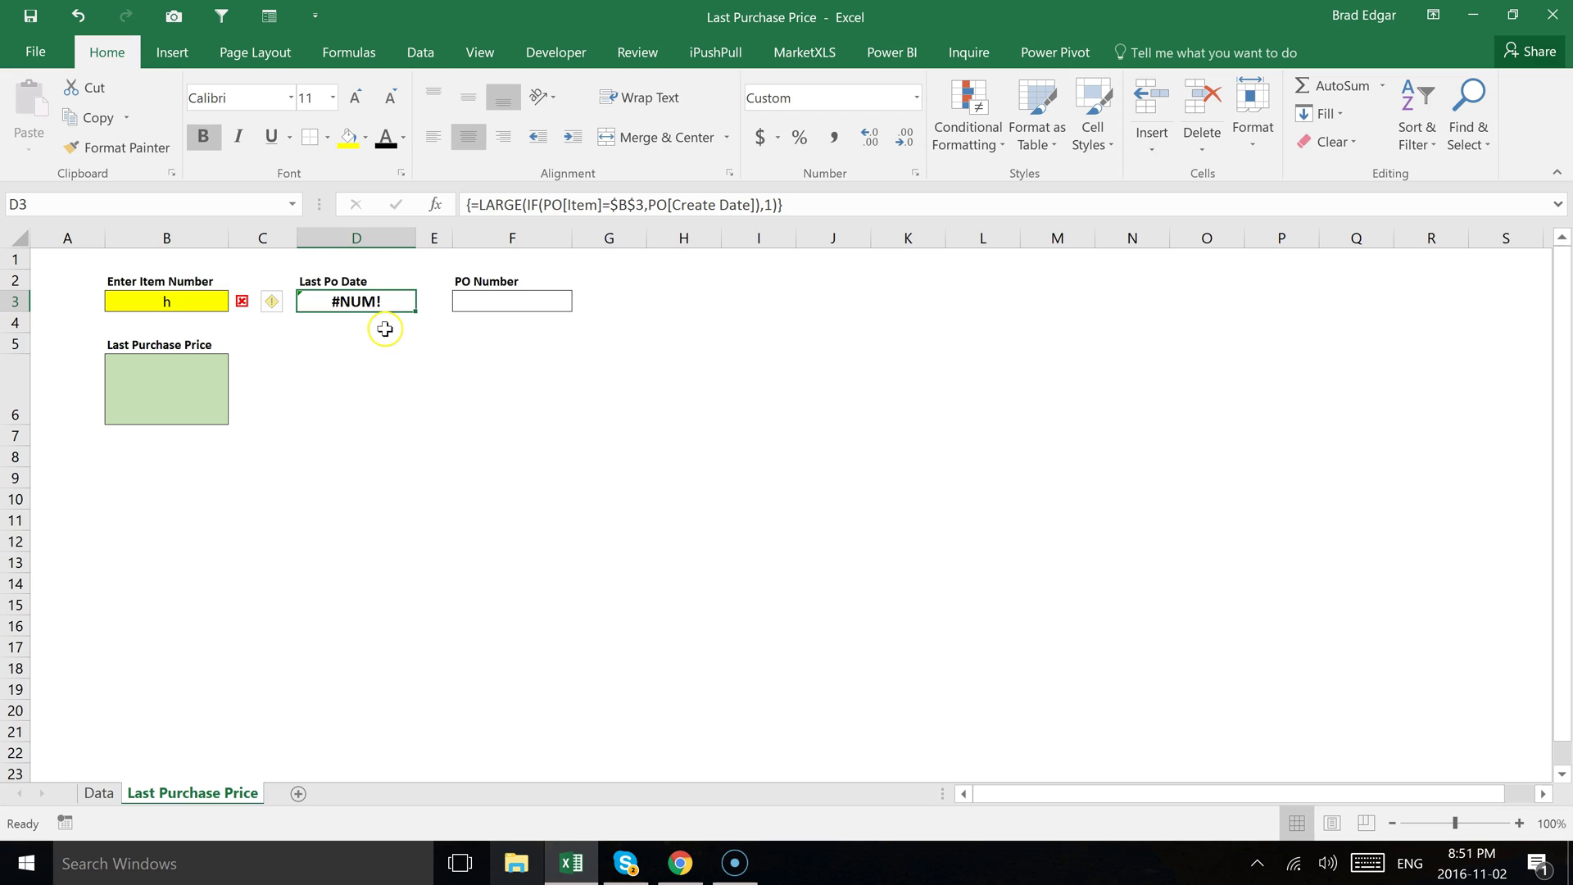
Wrap D3's LARGE lookup in IFERROR with "Not Available" as the fallback
{"action": "left_click", "coordinate": [483, 205]}
{"action": "type", "text": "iferror("}
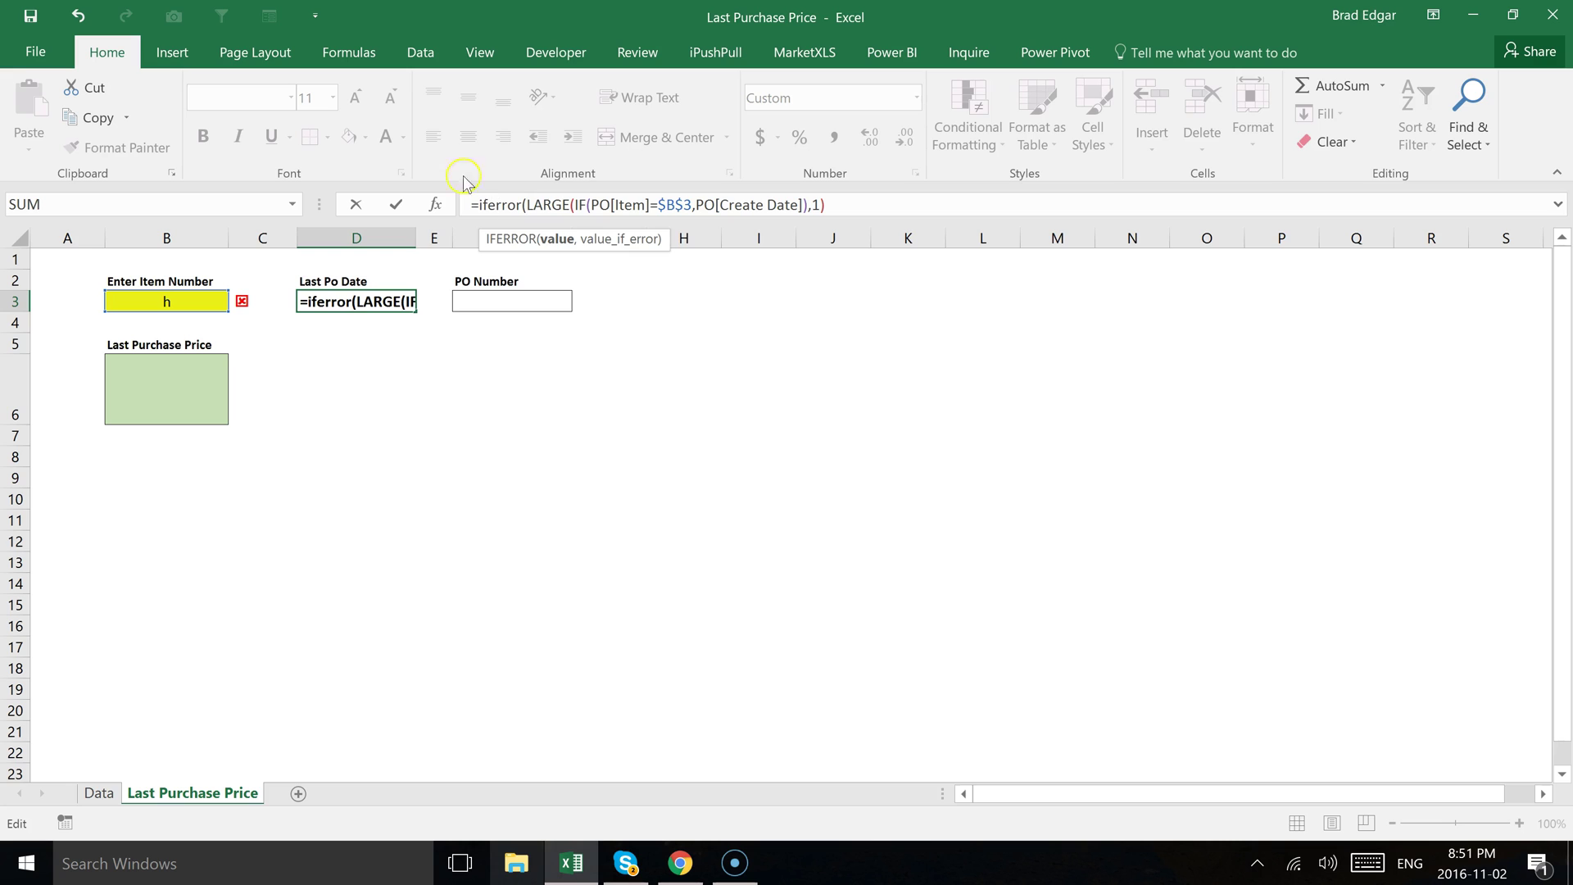
{"action": "left_click", "coordinate": [862, 205]}
{"action": "type", "text": ","}
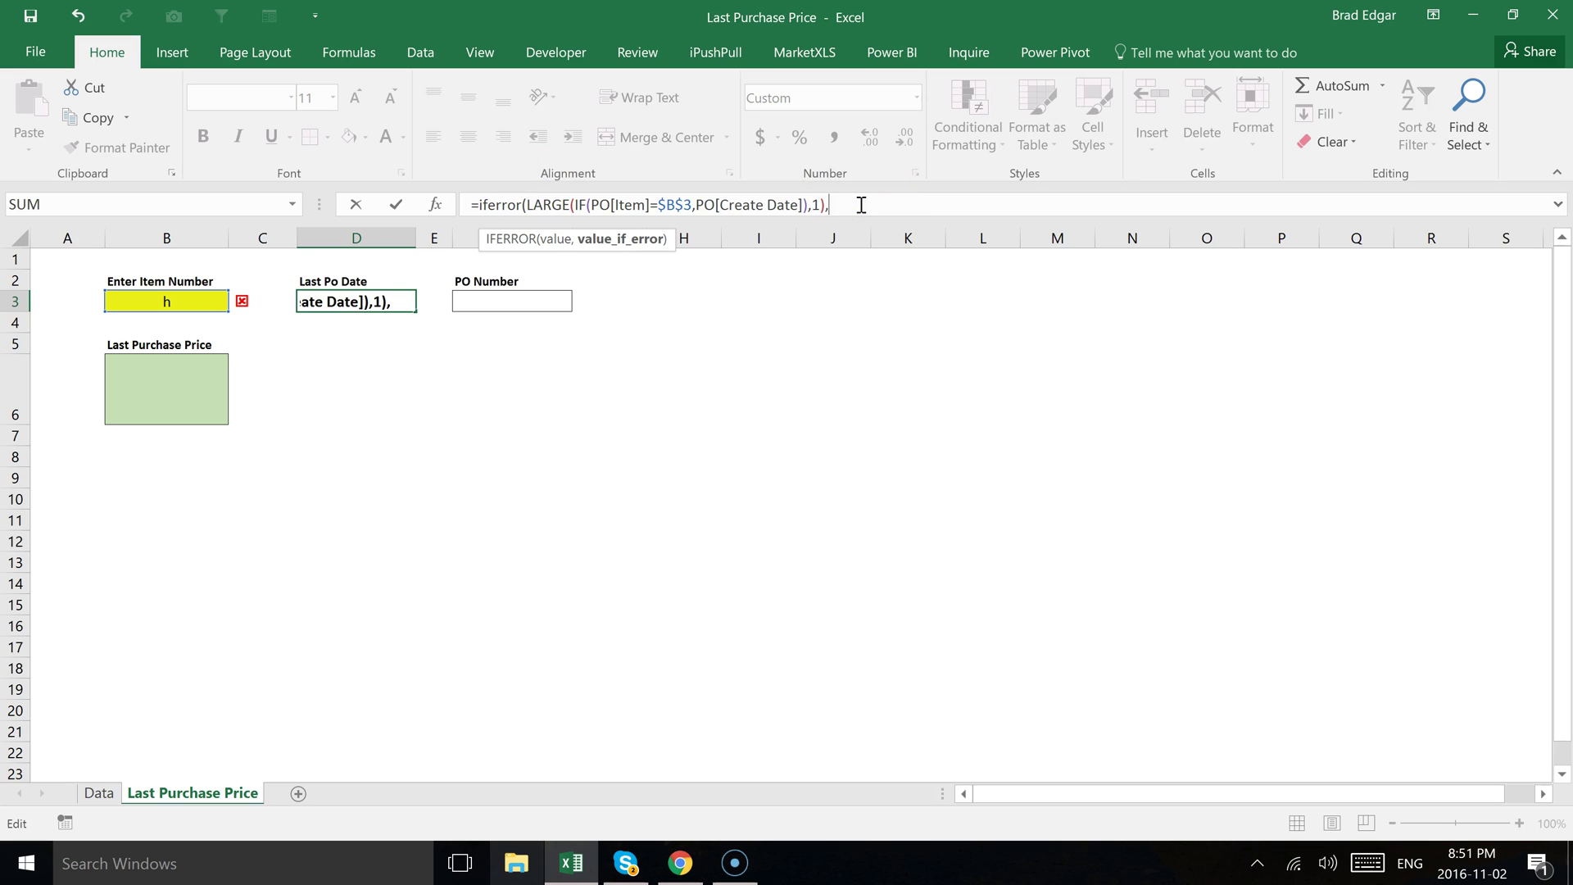
{"action": "type", "text": "\"Not"}
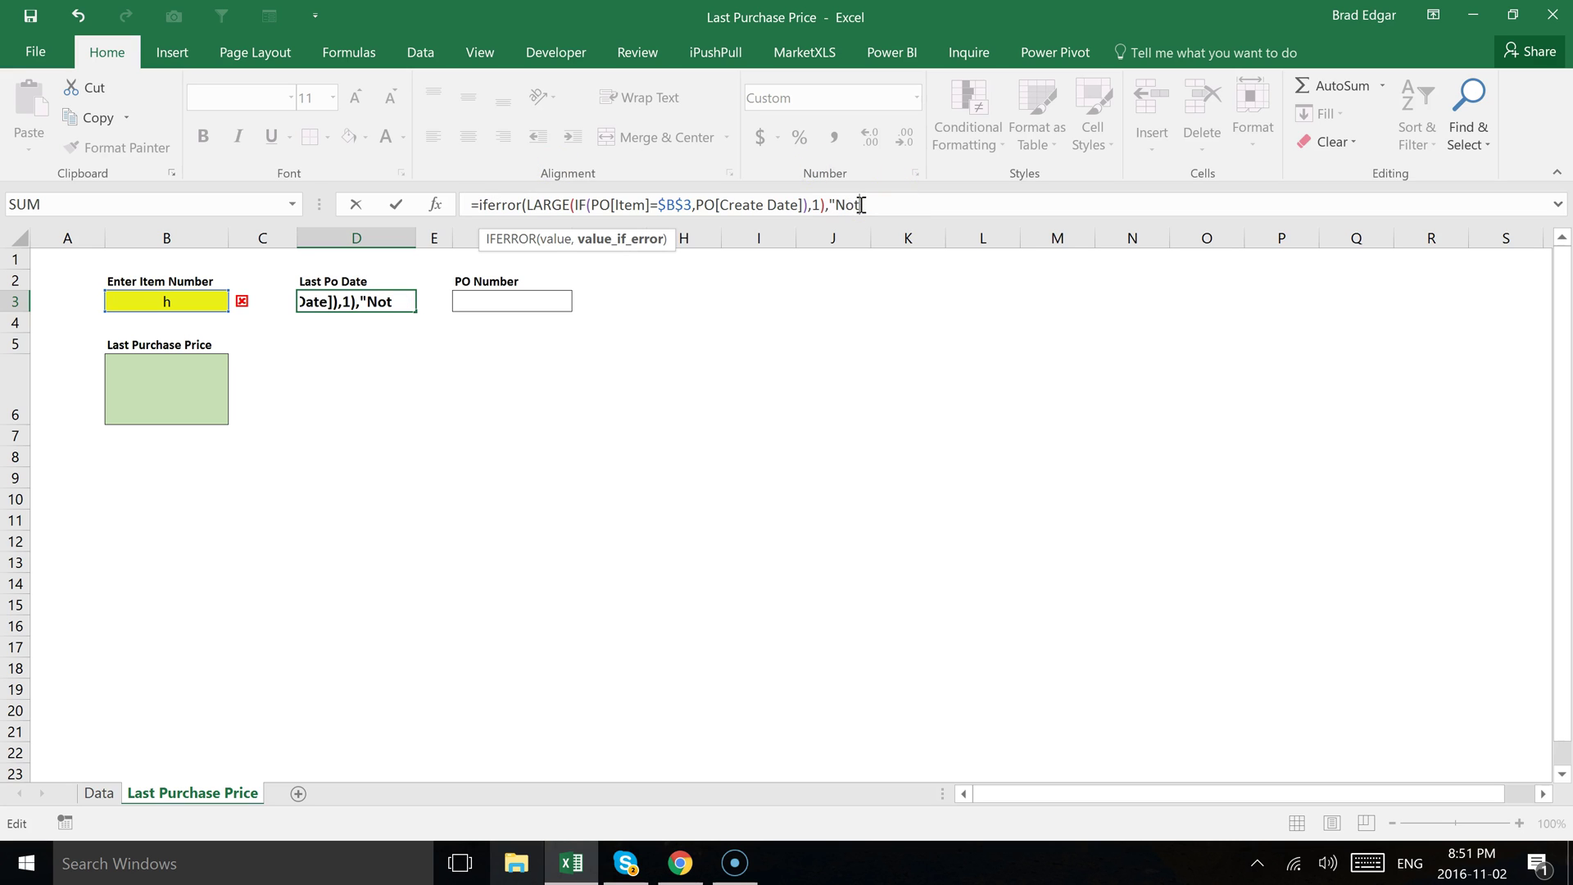
{"action": "type", "text": " Available\")"}
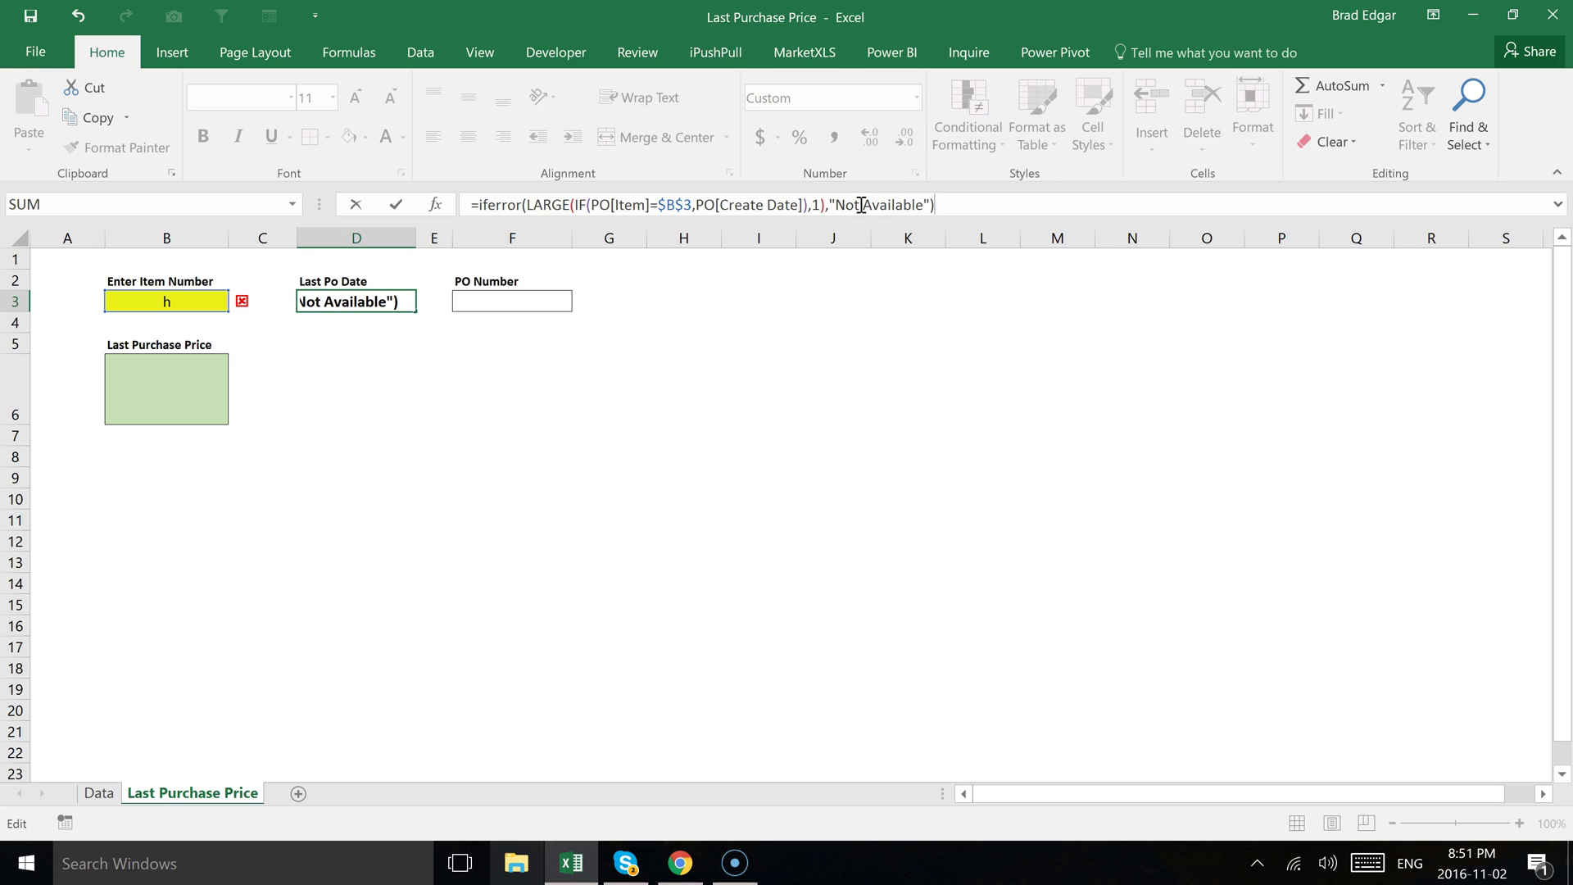
Commit D3's IFERROR formula as an array formula so it displays Not Available for item h
{"action": "key", "text": "ctrl+shift+Return"}
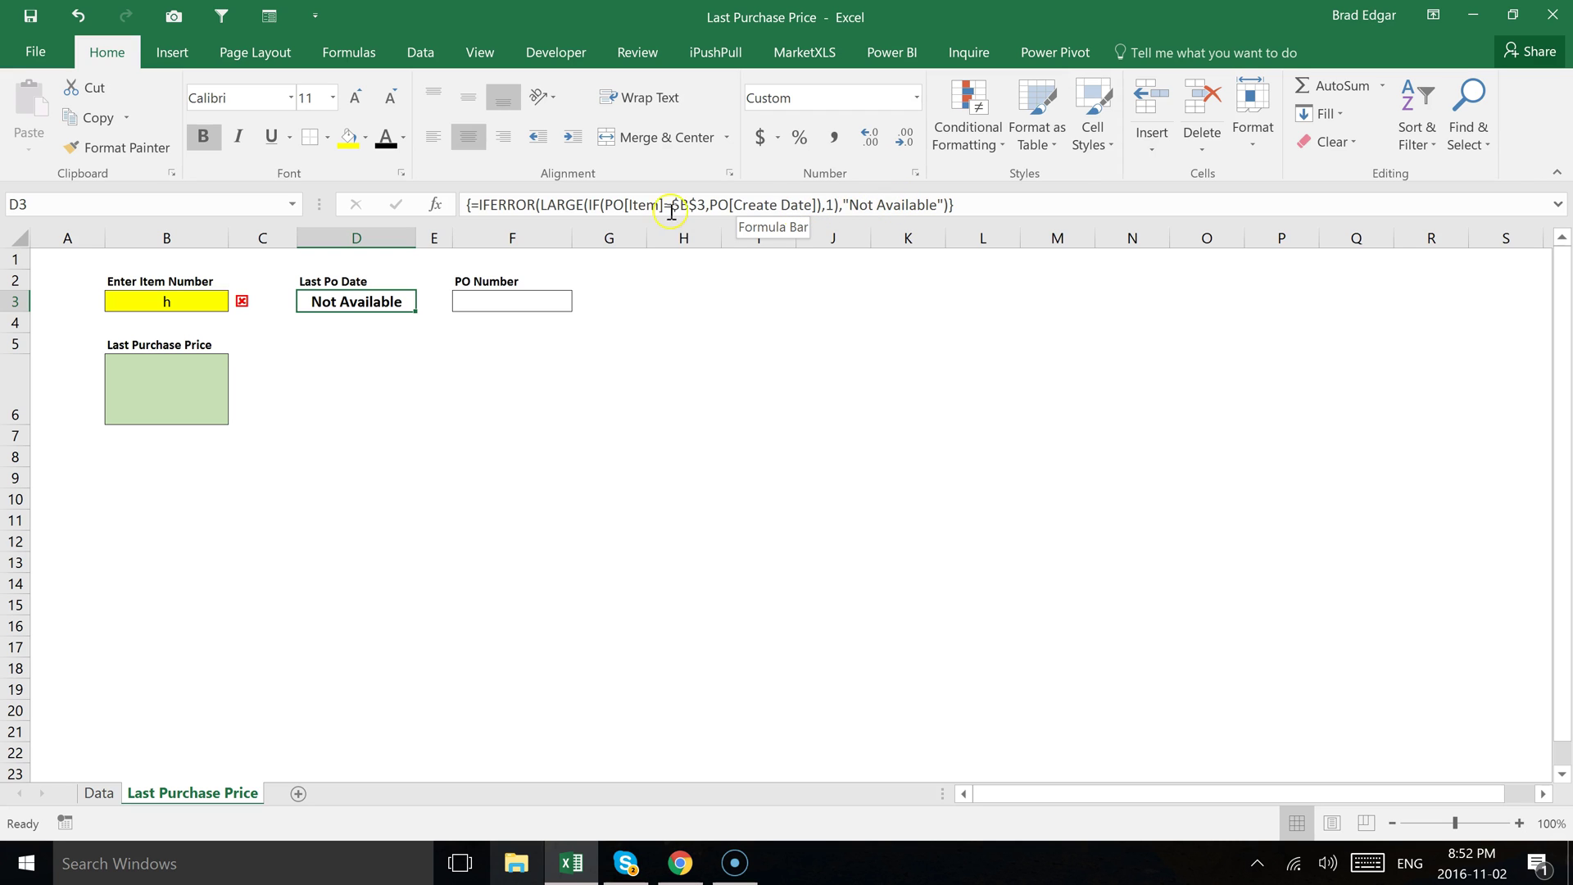
{"action": "left_click", "coordinate": [438, 369]}
{"action": "left_click", "coordinate": [490, 303]}
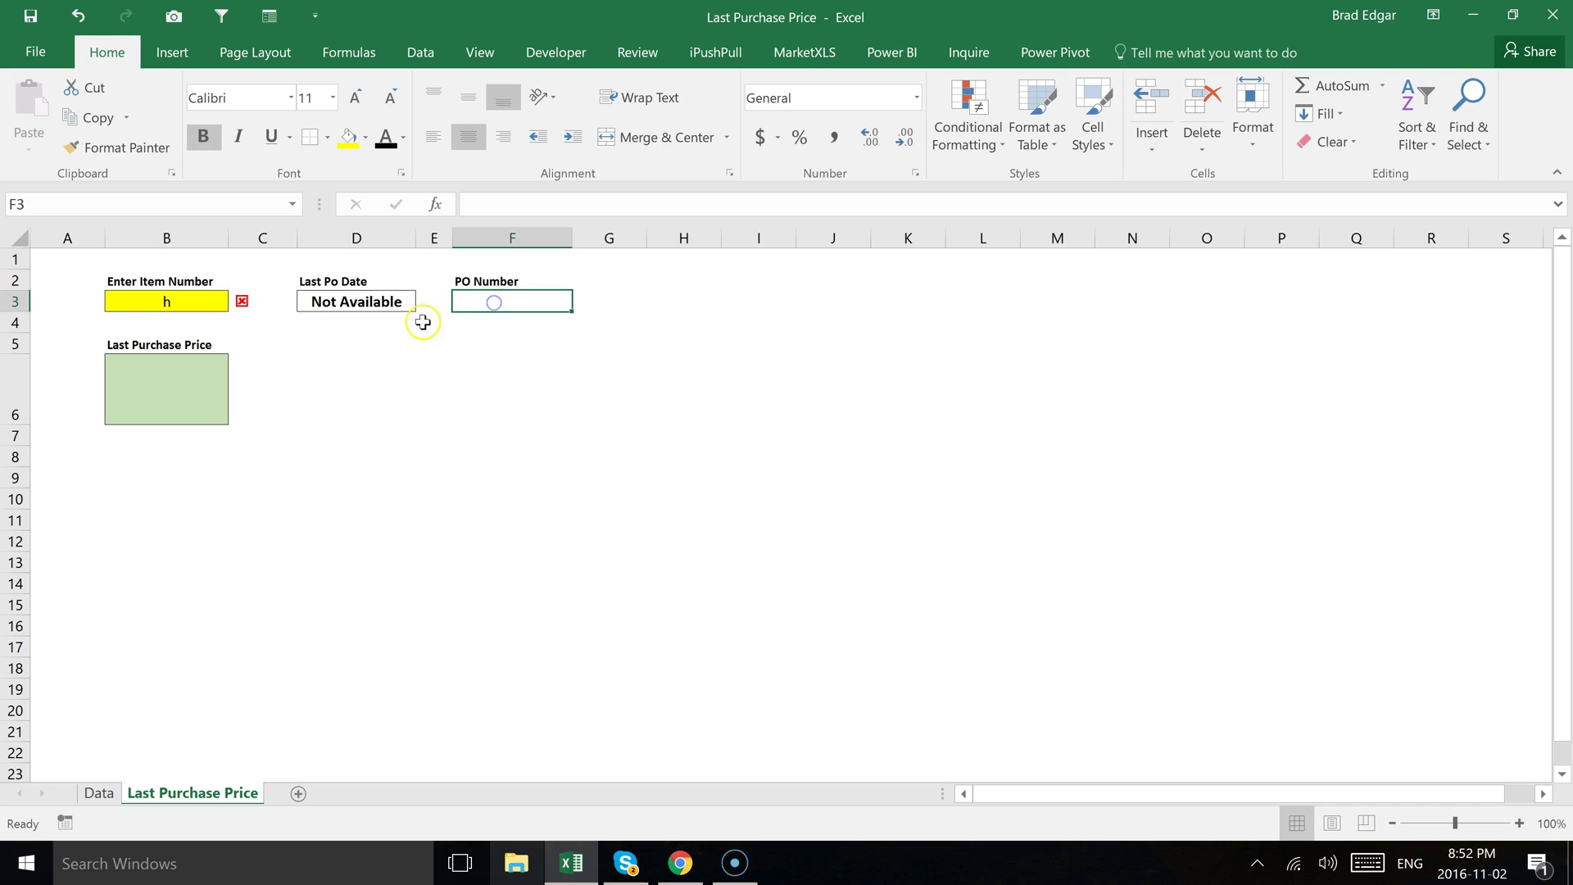
Change the item number in B3 from h to Item1
{"action": "left_click", "coordinate": [175, 298]}
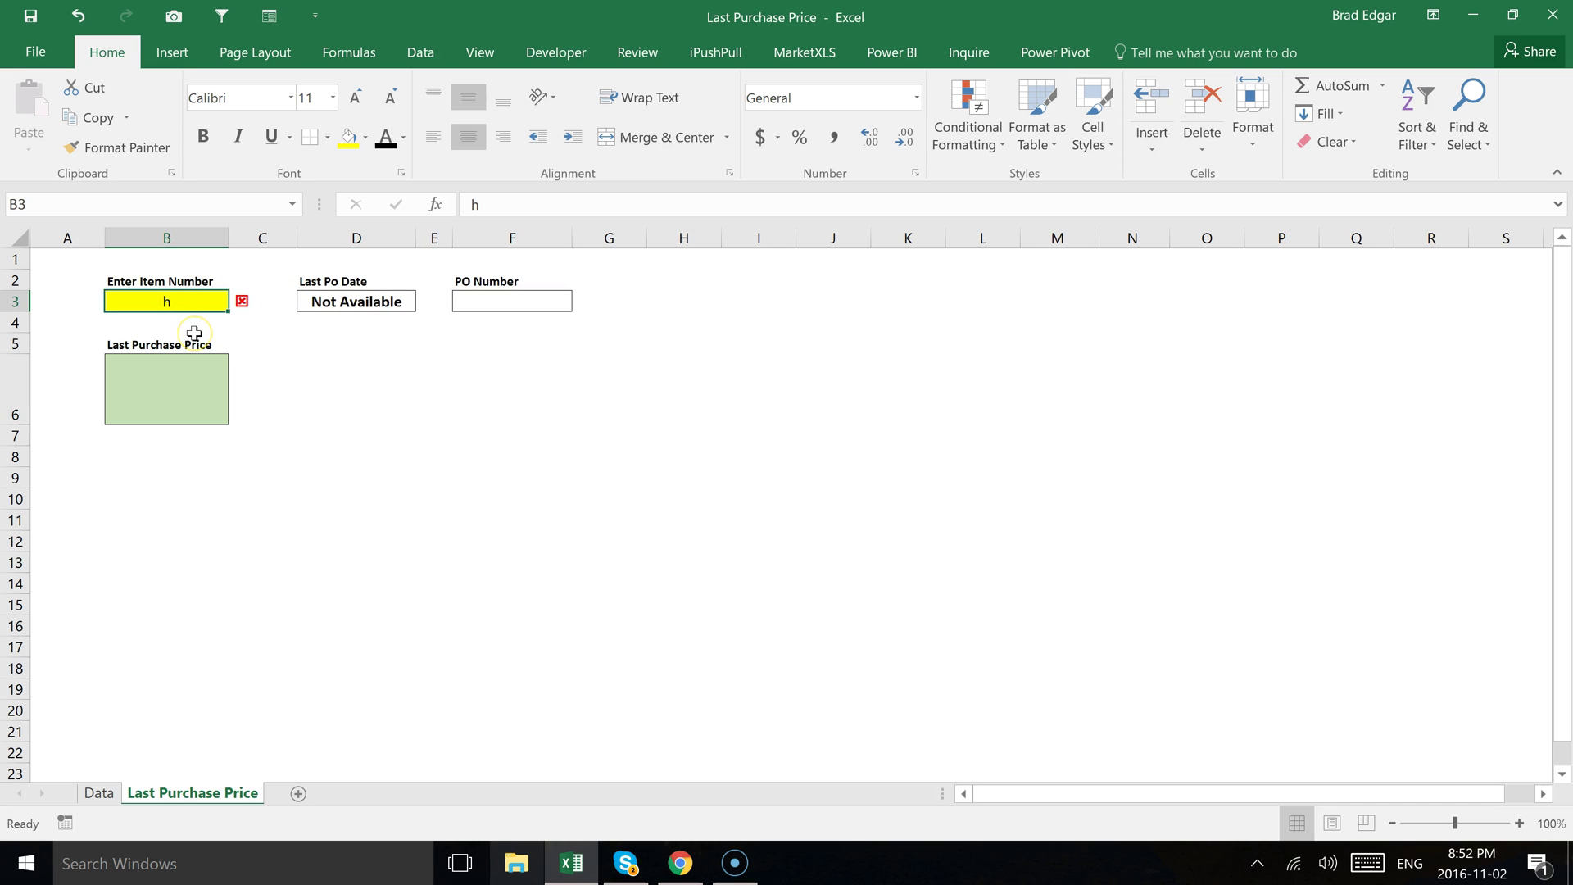
{"action": "type", "text": "Item1"}
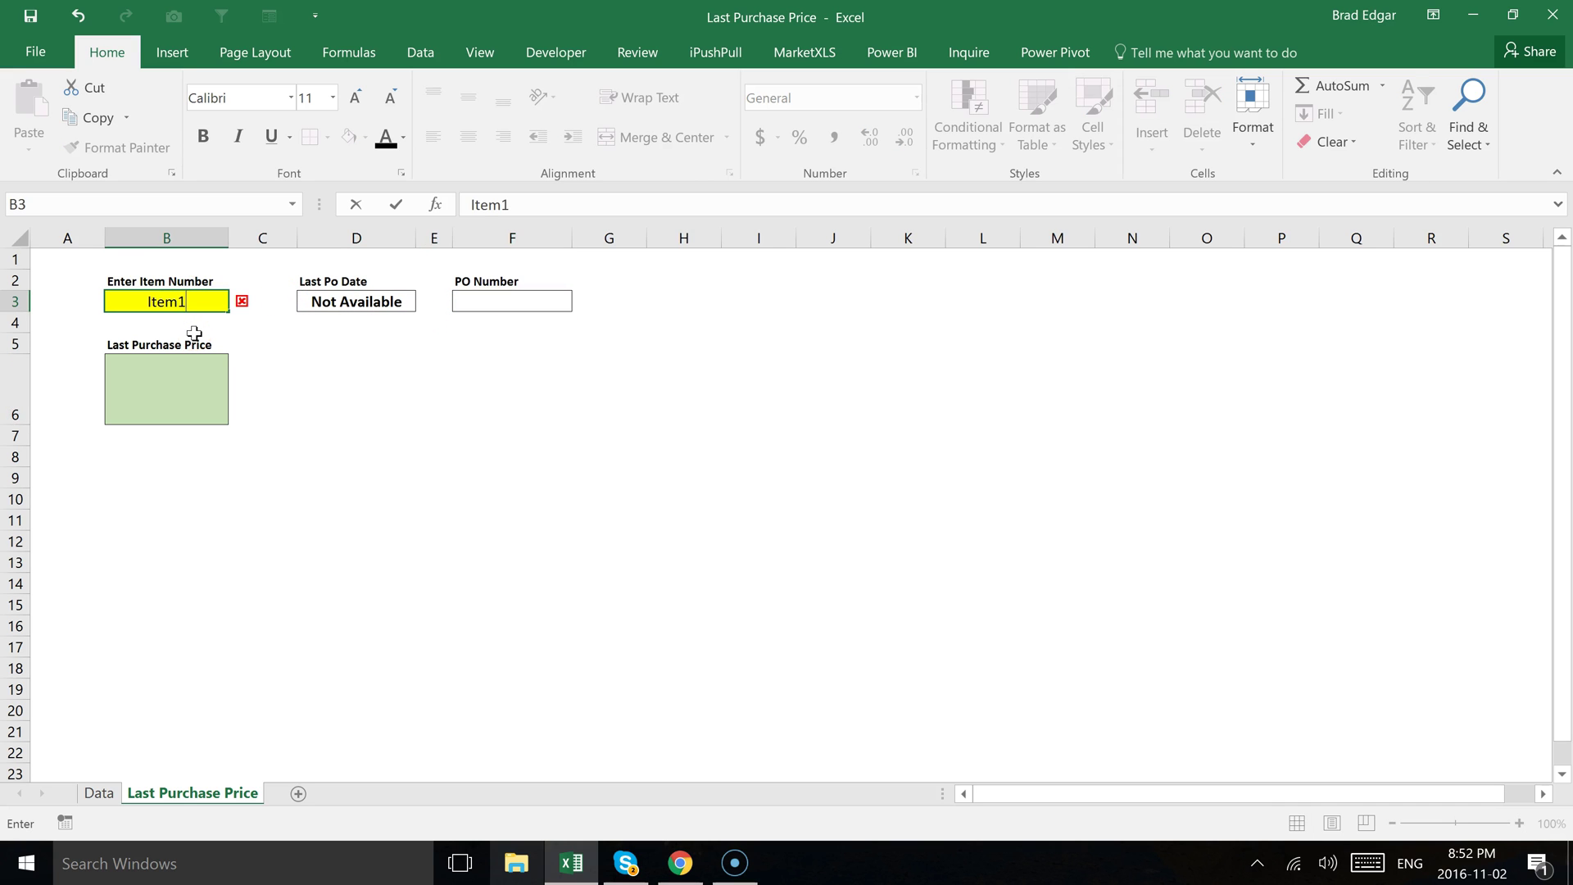
{"action": "key", "text": "Return"}
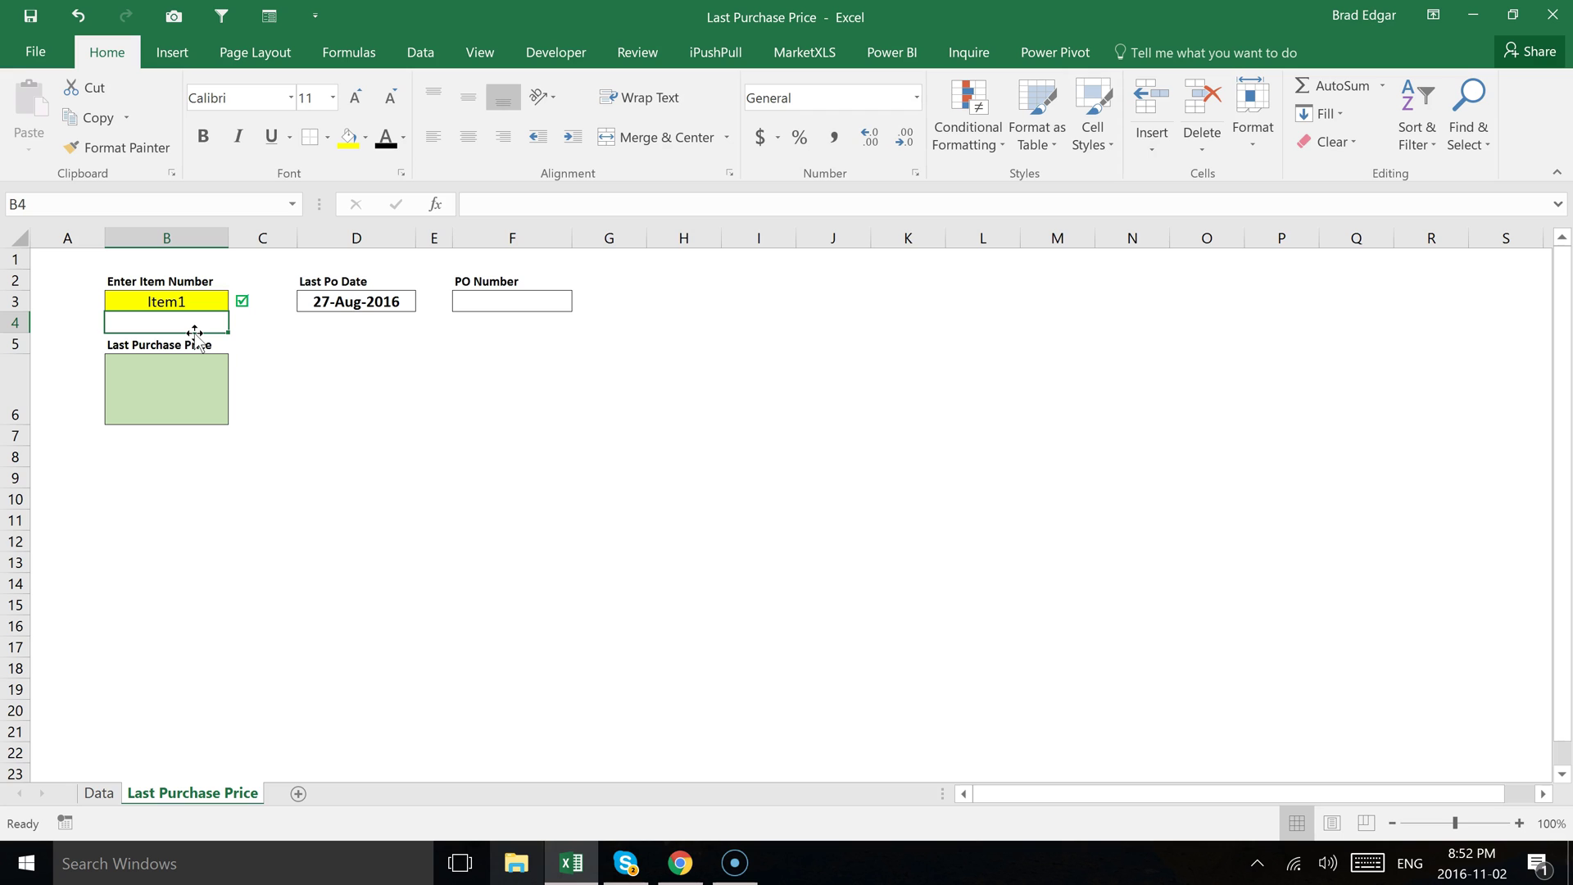
{"action": "left_click", "coordinate": [490, 304]}
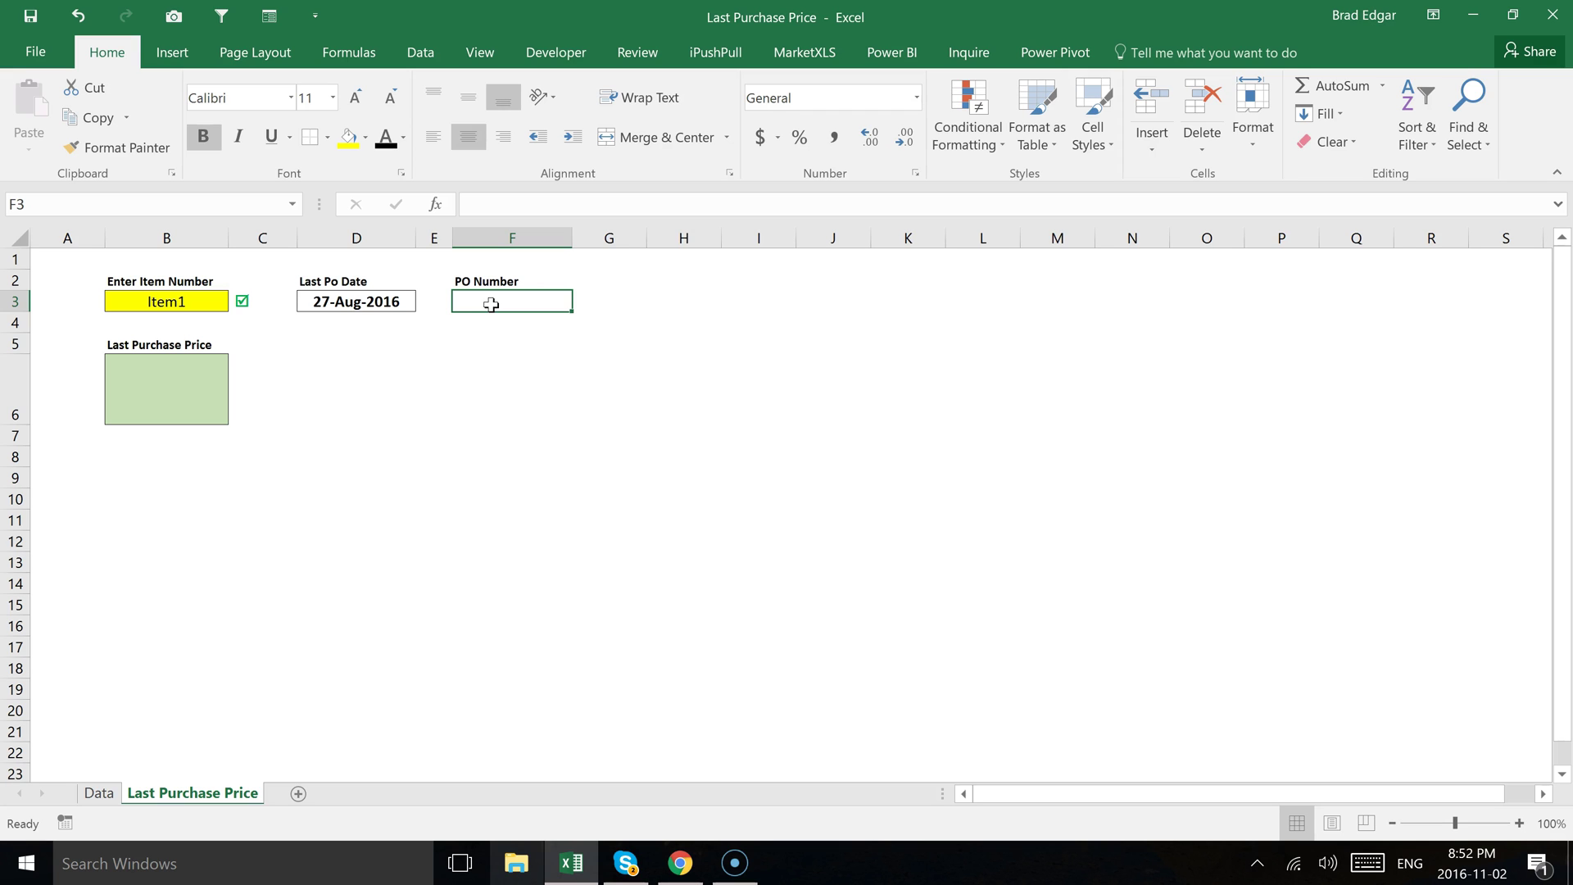
{"action": "left_click", "coordinate": [443, 360]}
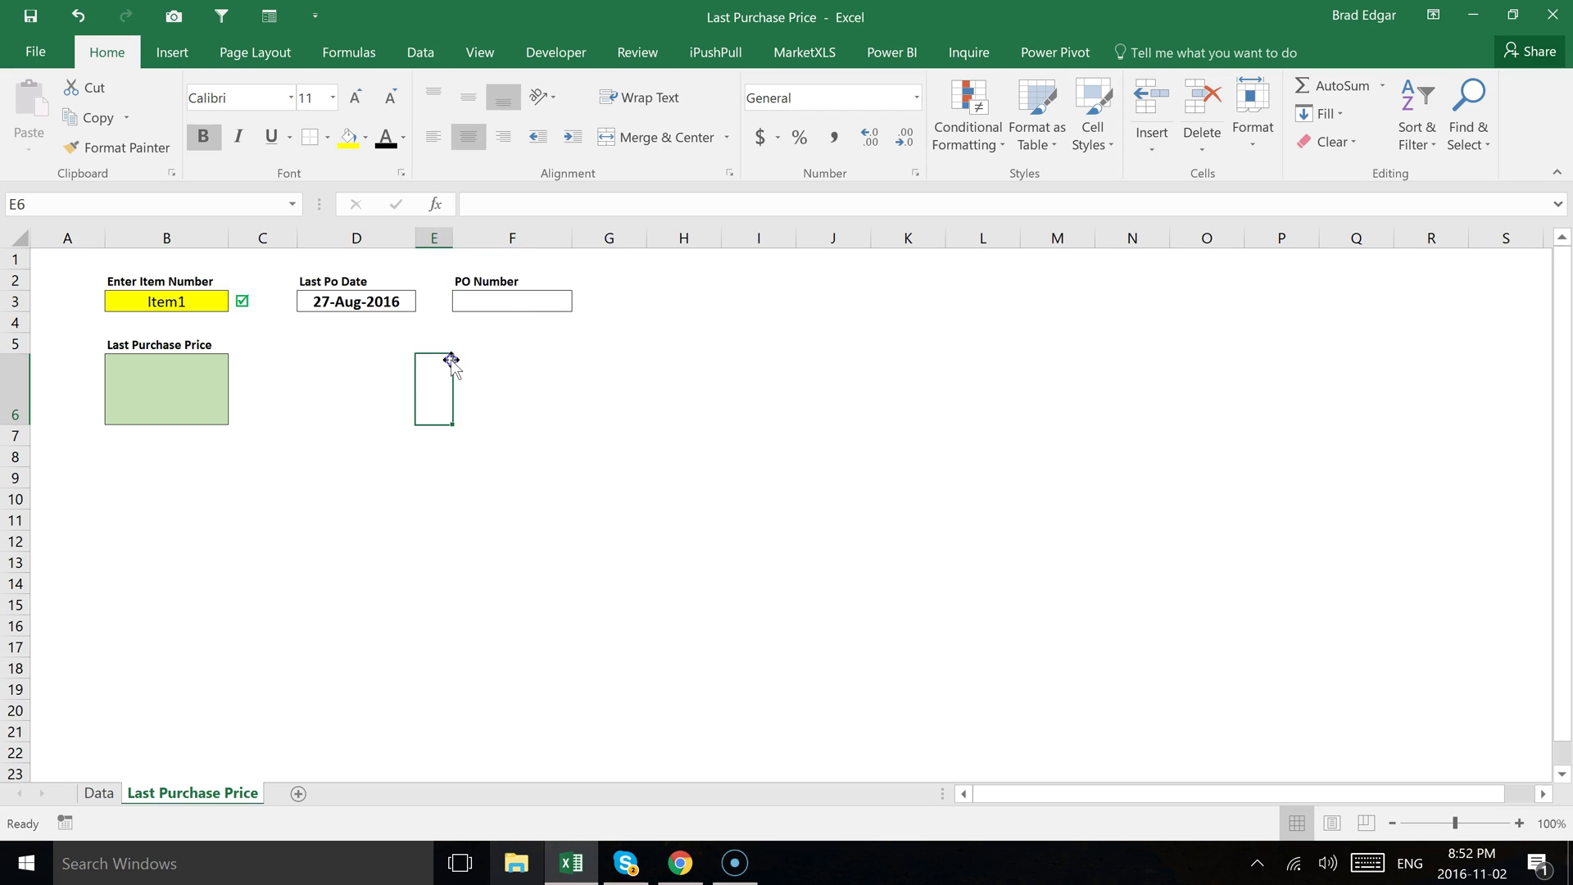
{"action": "left_click", "coordinate": [512, 300]}
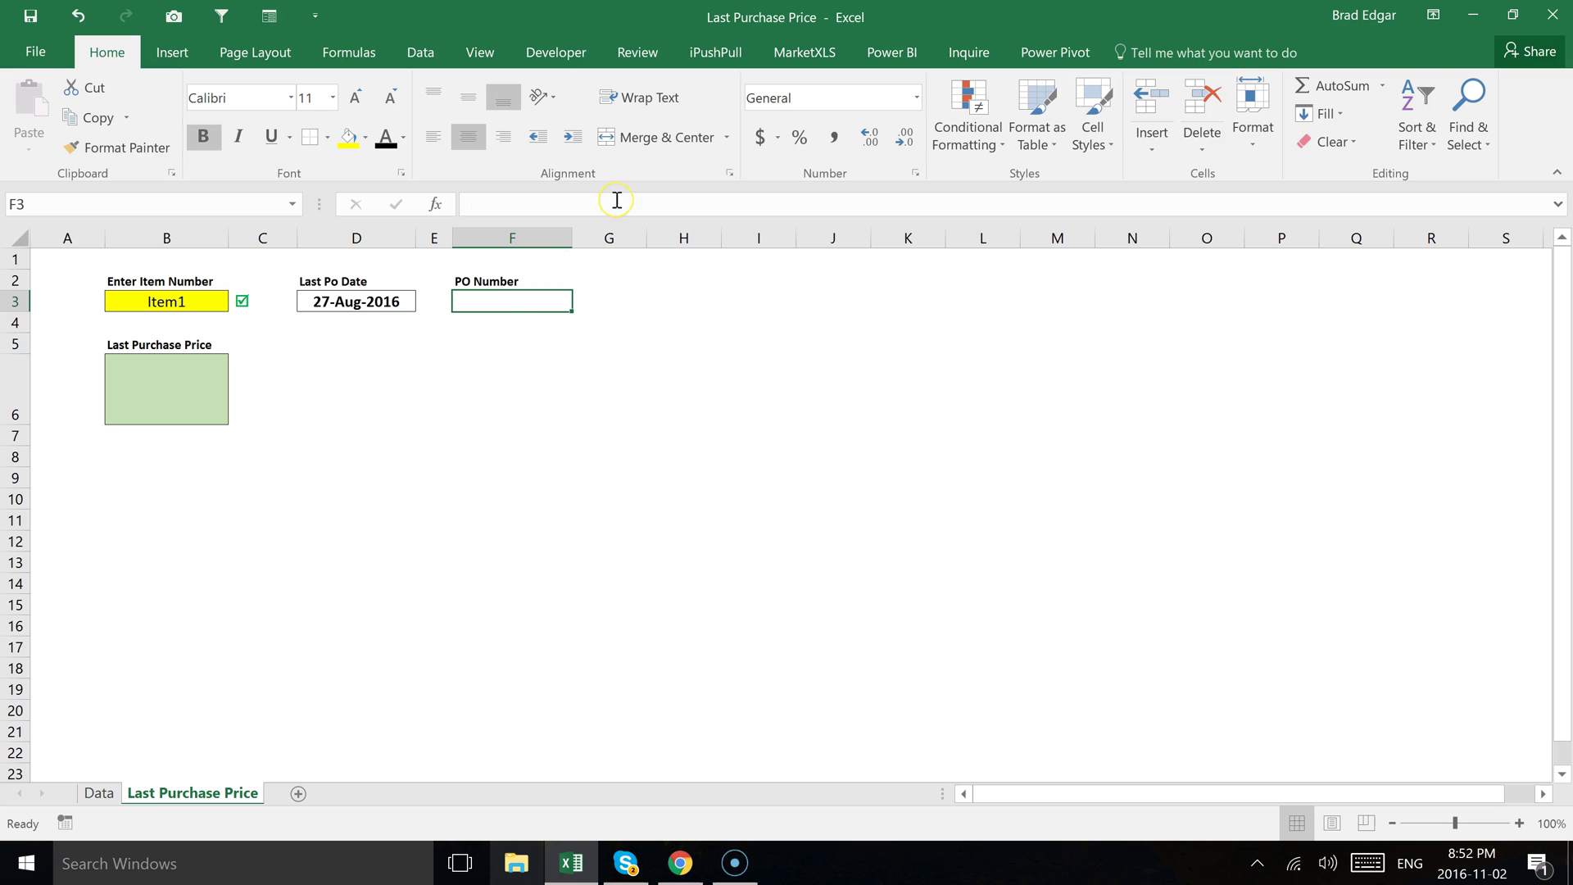
{"action": "type", "text": "=index("}
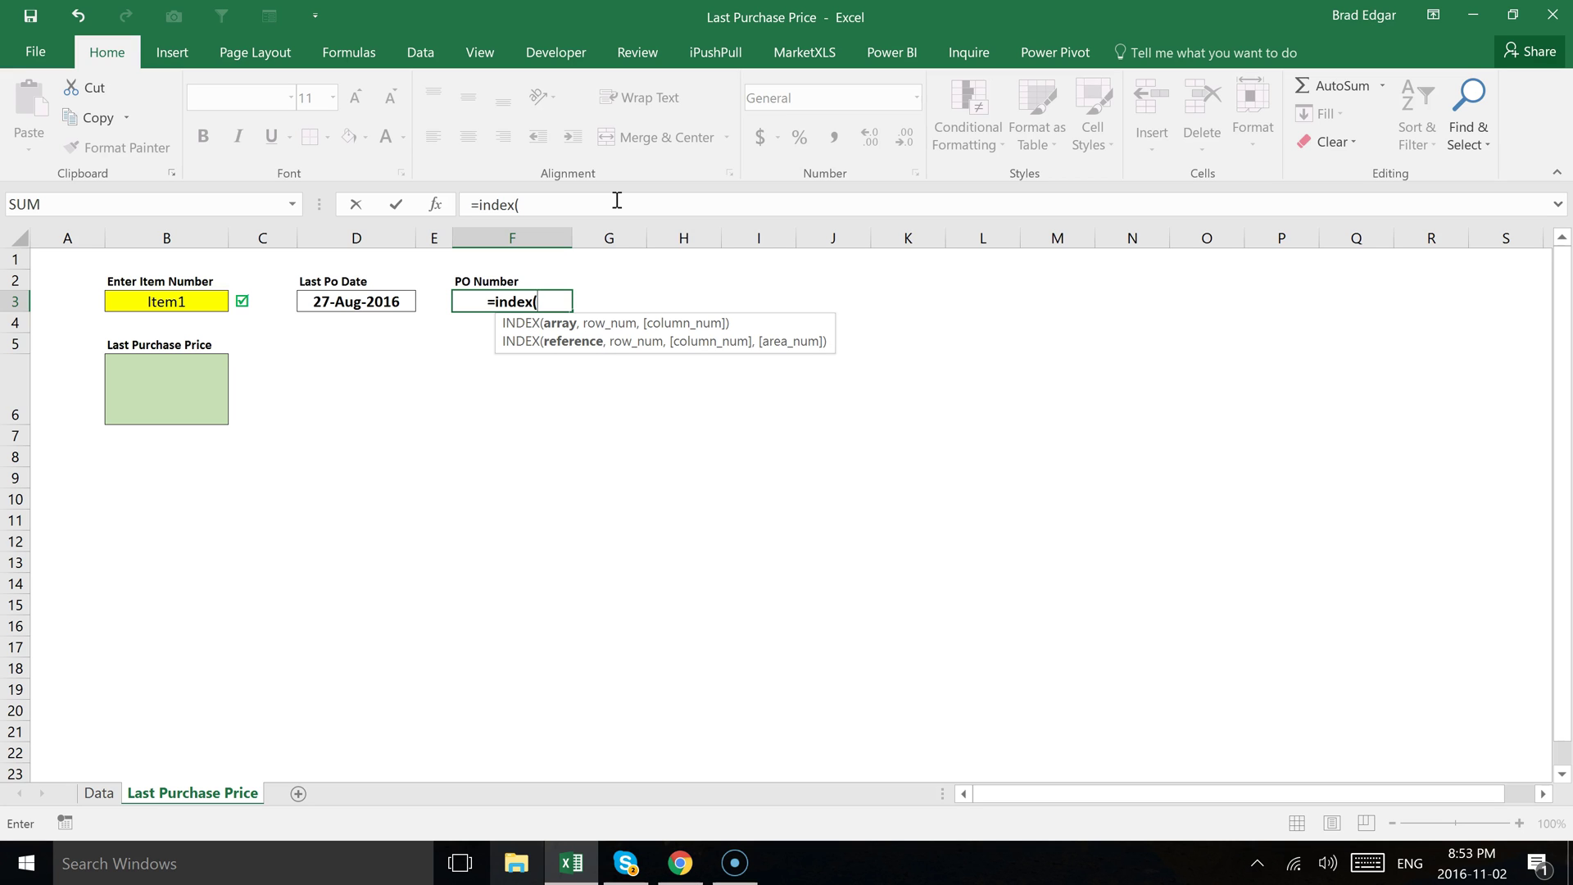
Build F3's formula up to =index(po[Purchase Order],match($B$3&$D$3 with both references absolute
{"action": "type", "text": "po"}
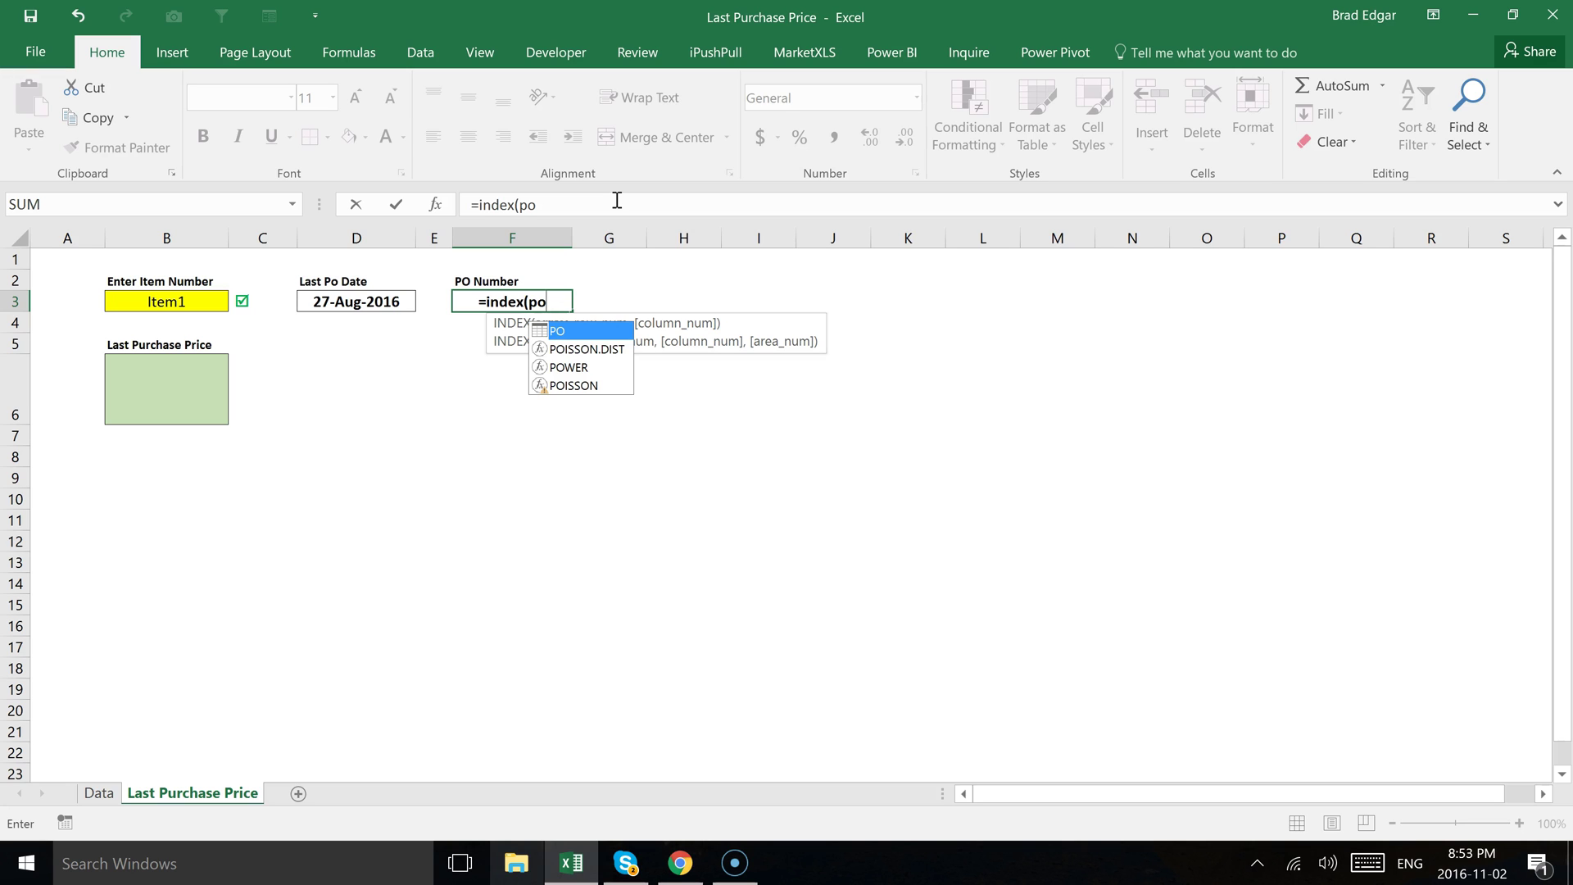
{"action": "type", "text": "["}
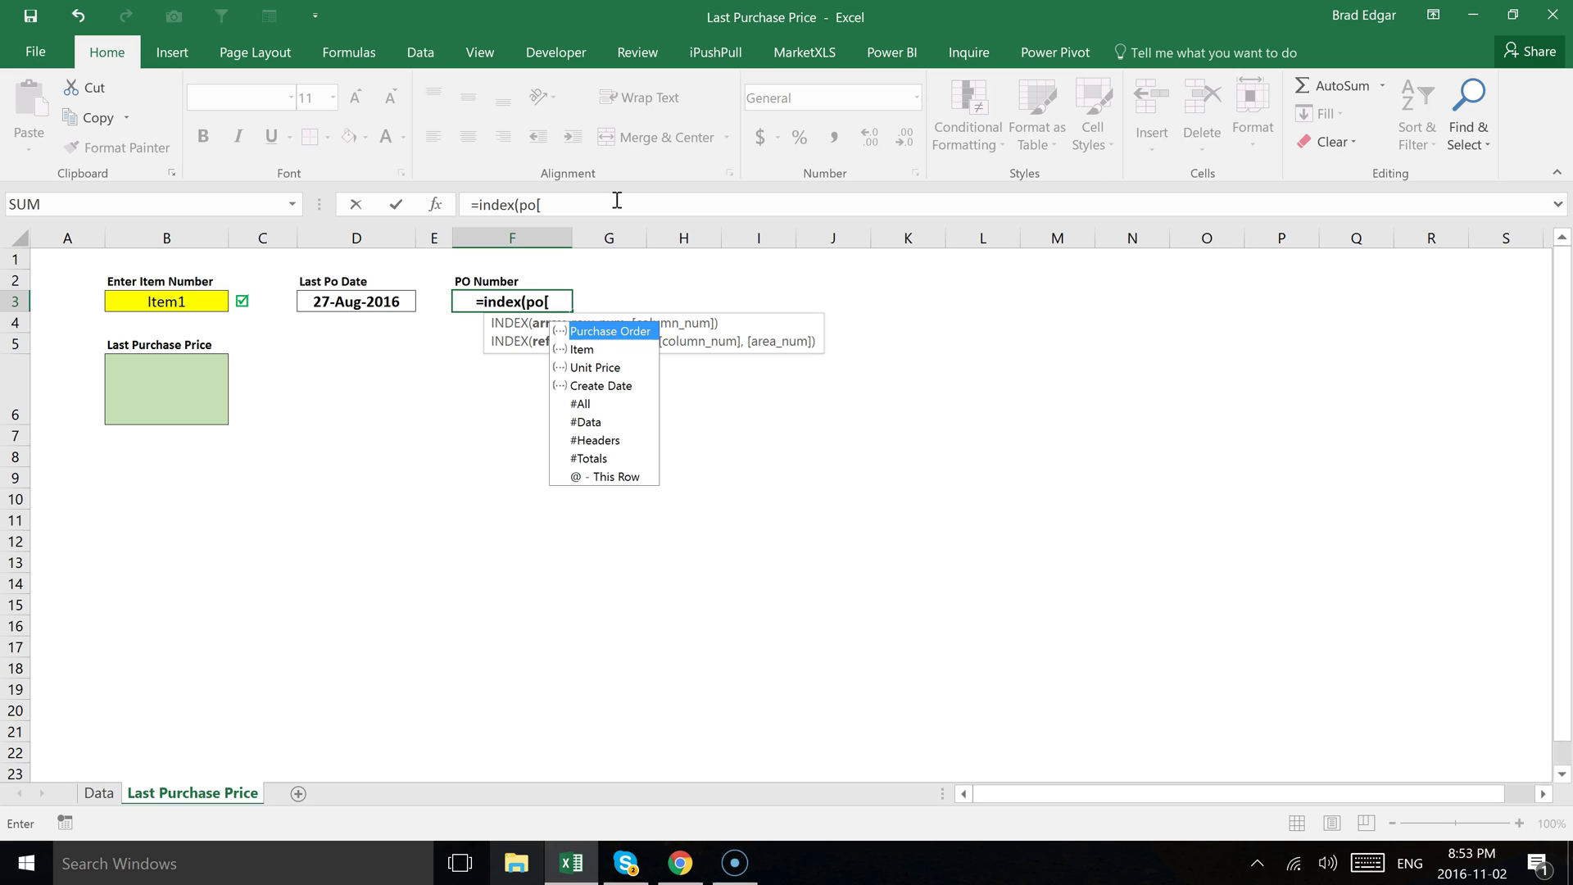
{"action": "type", "text": "pu"}
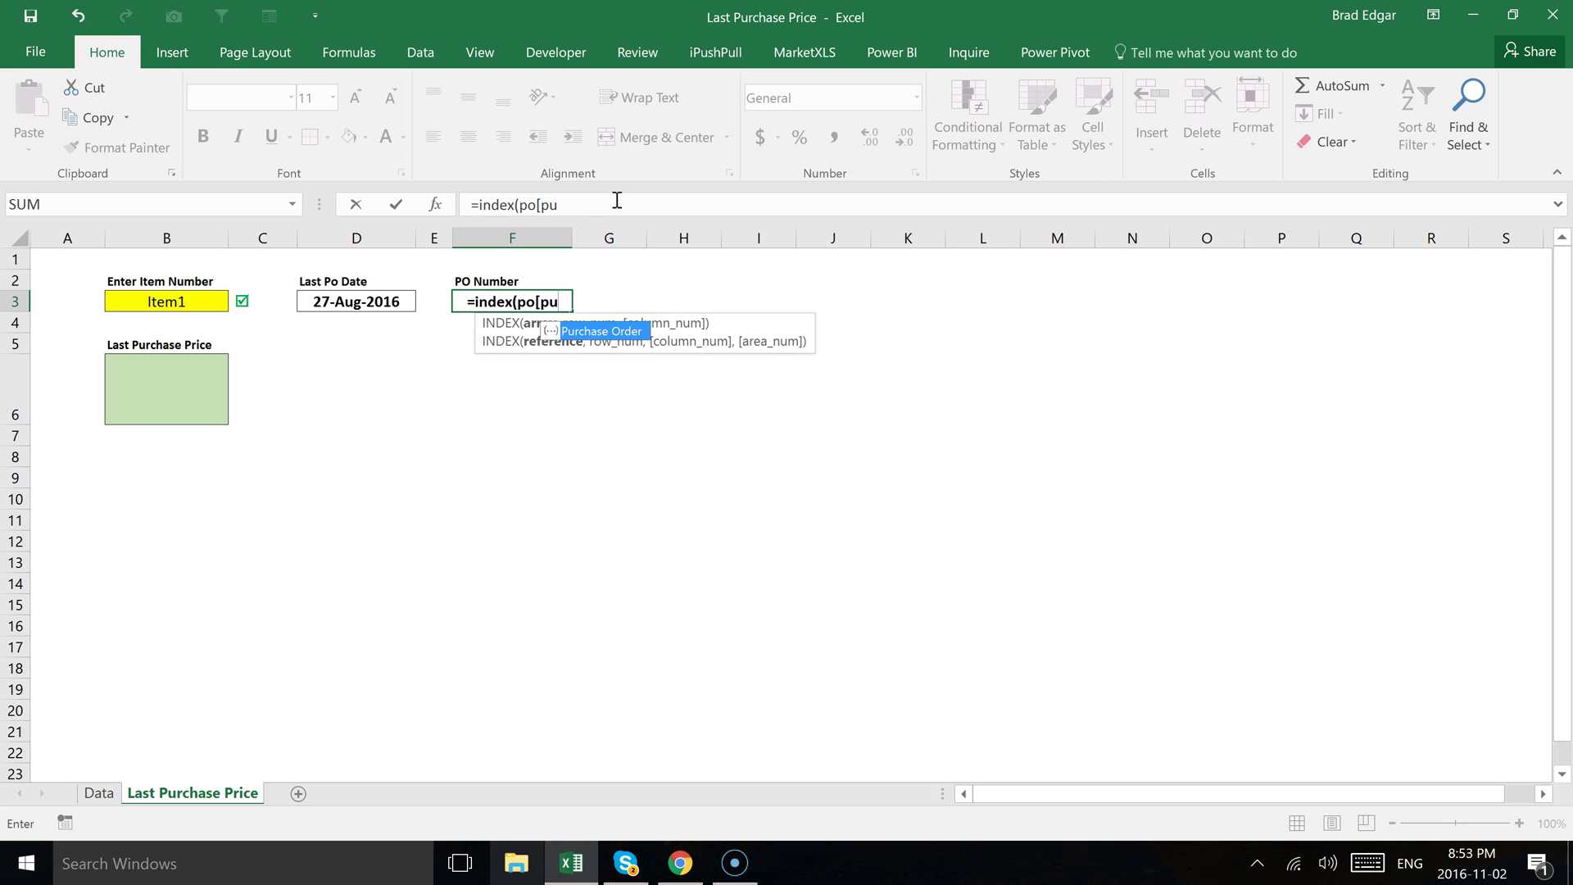
{"action": "key", "text": "Tab"}
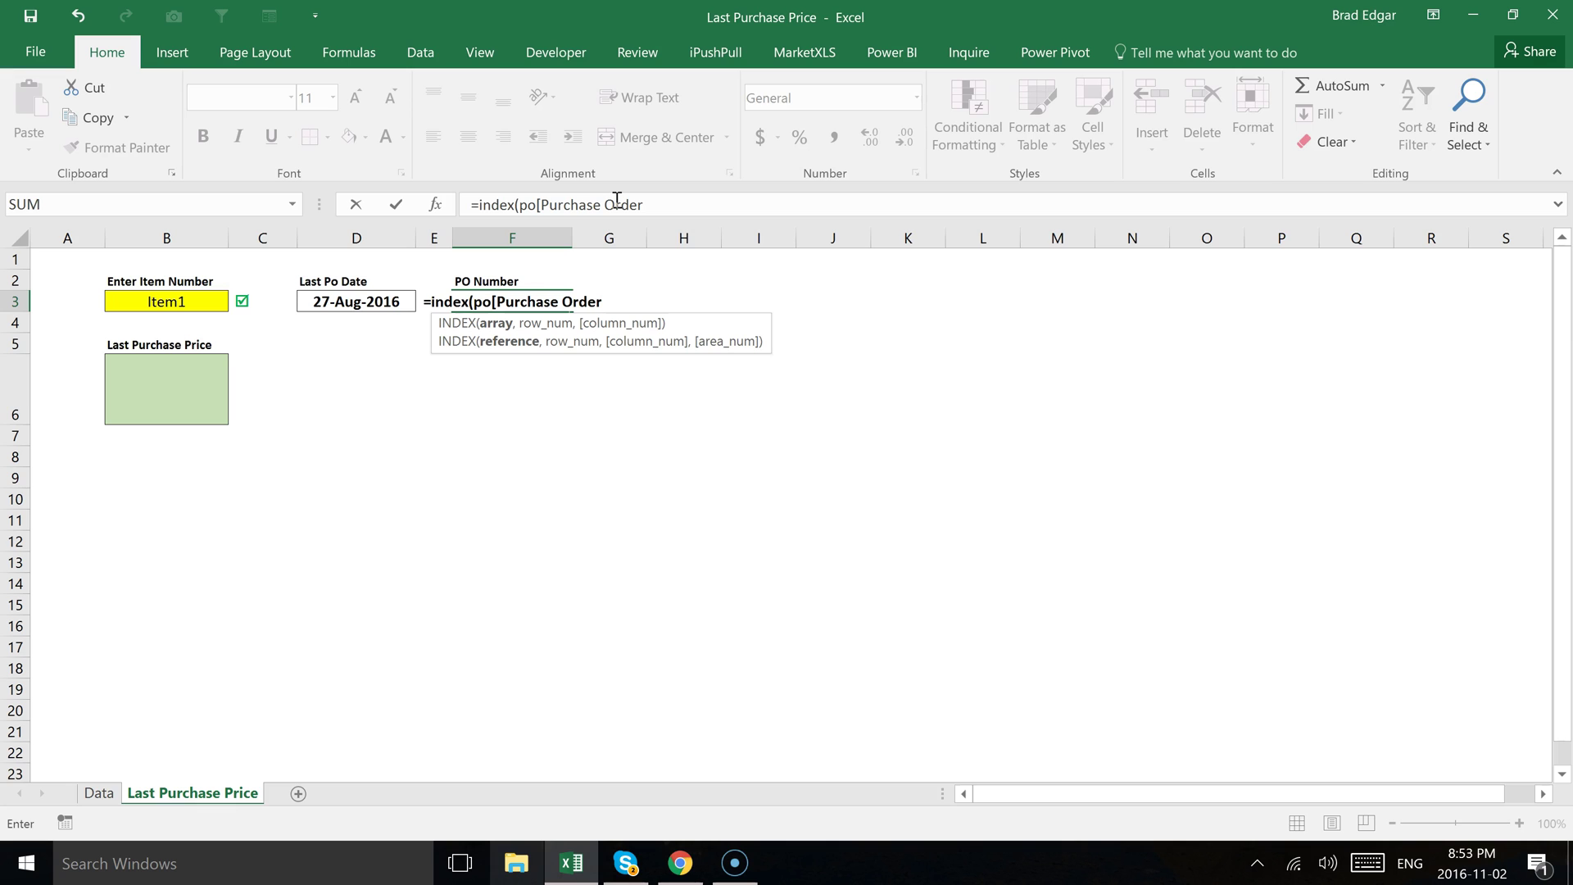
{"action": "type", "text": "]"}
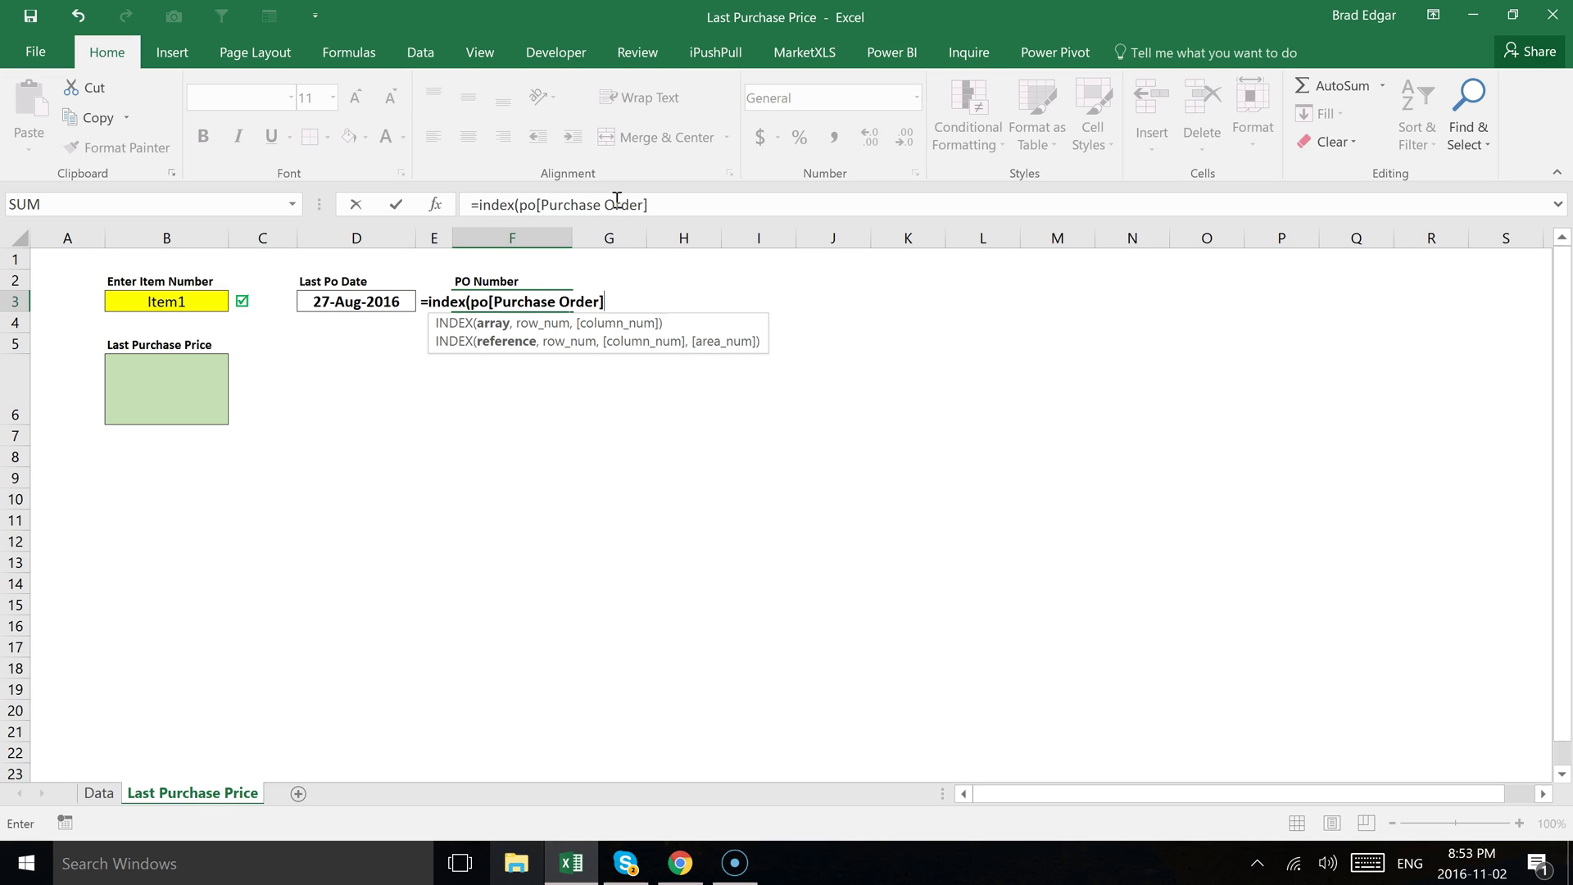
{"action": "type", "text": ","}
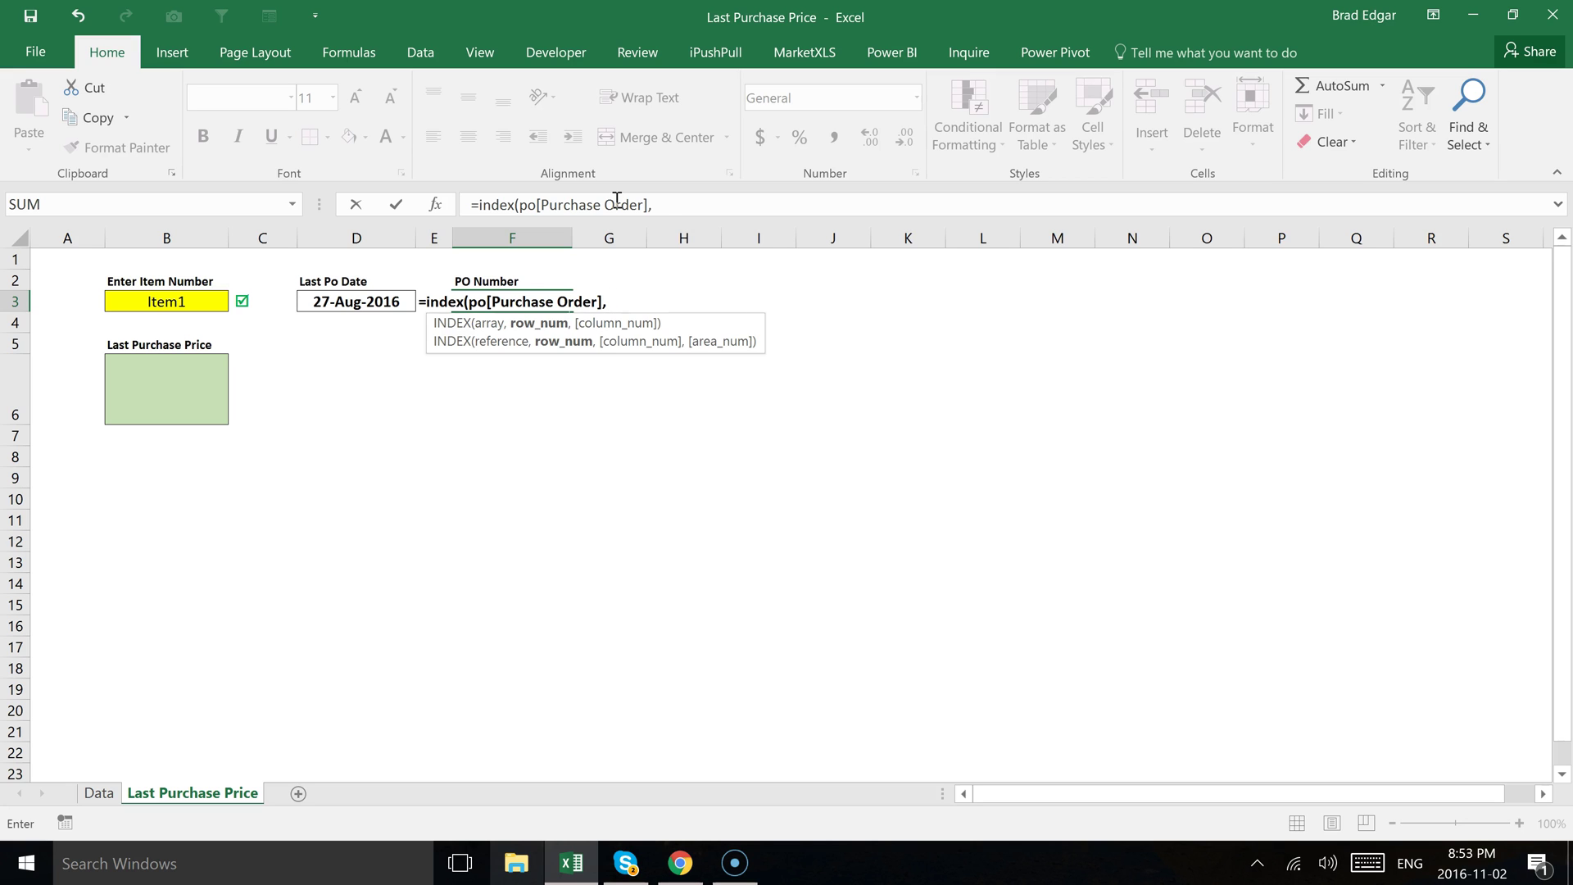
{"action": "type", "text": "match("}
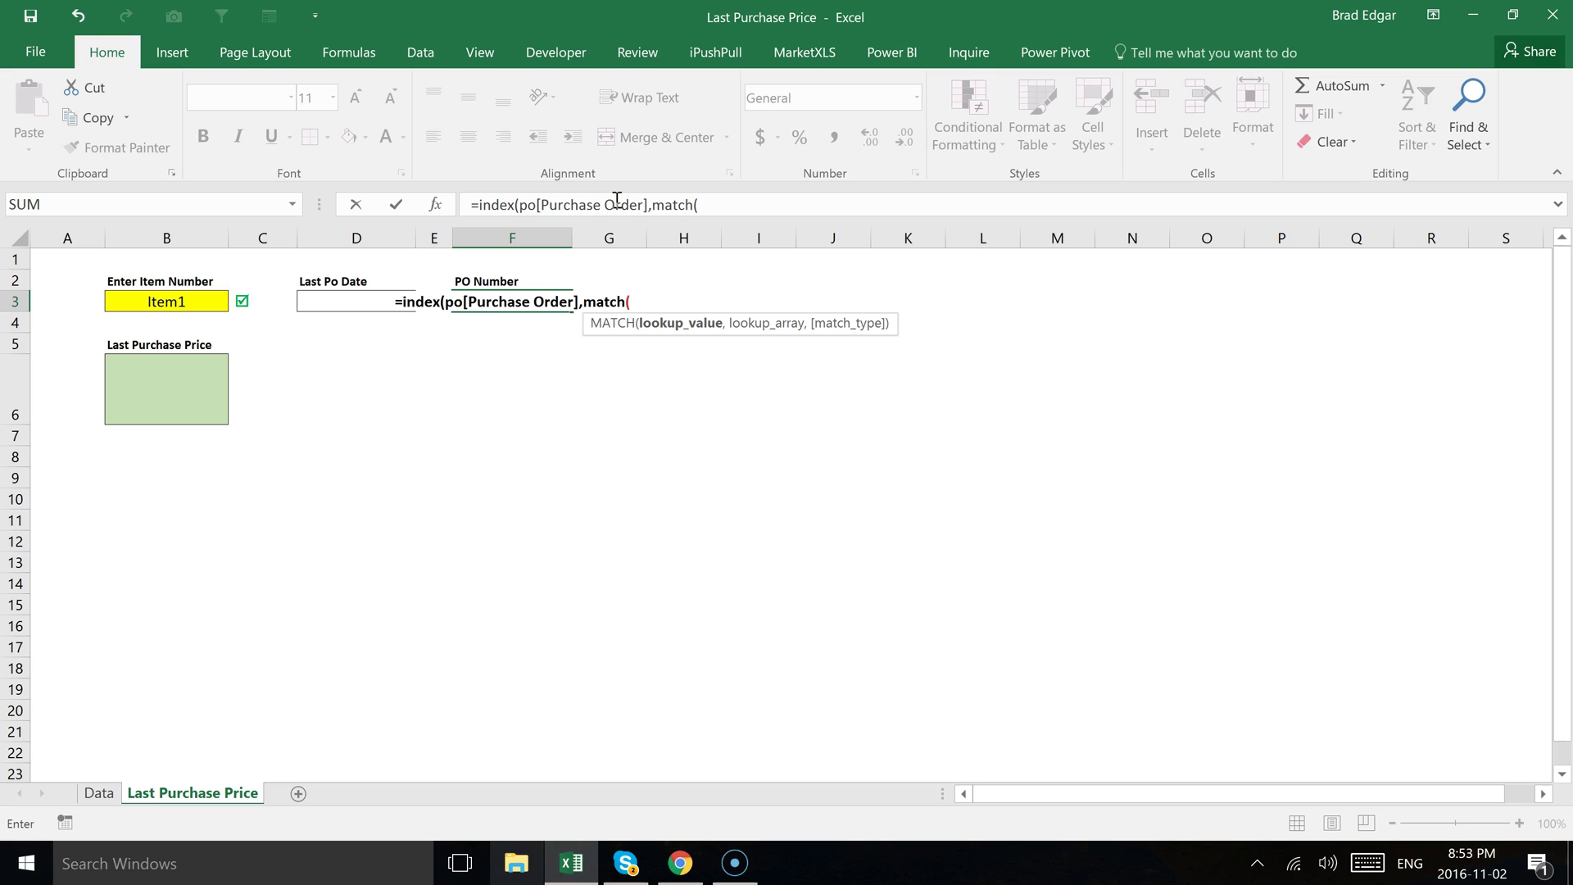
{"action": "type", "text": "B3"}
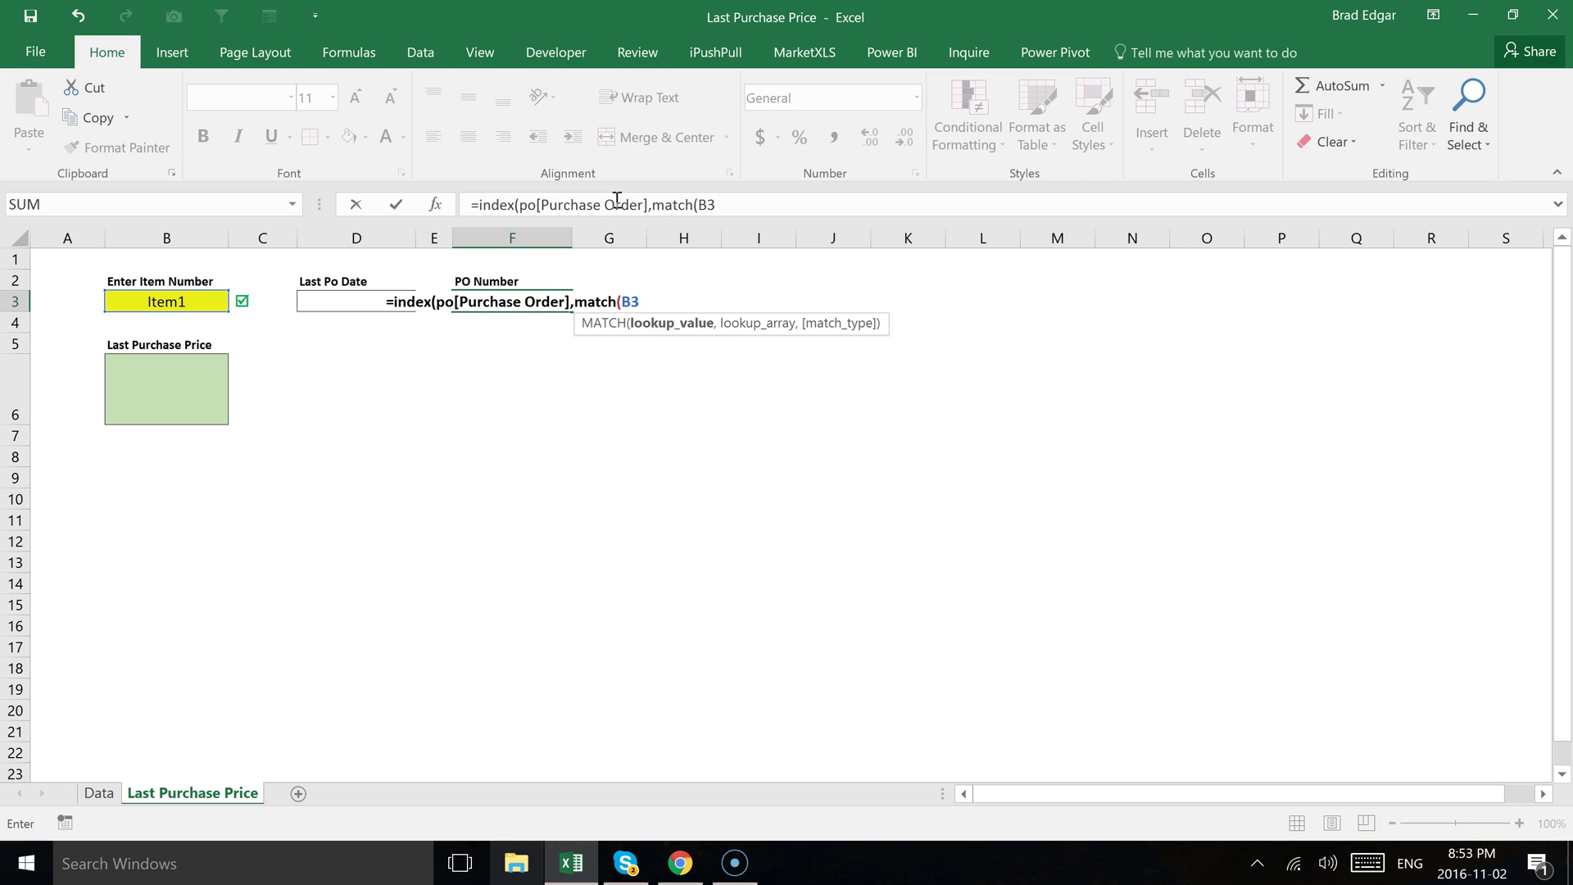
{"action": "key", "text": "F4"}
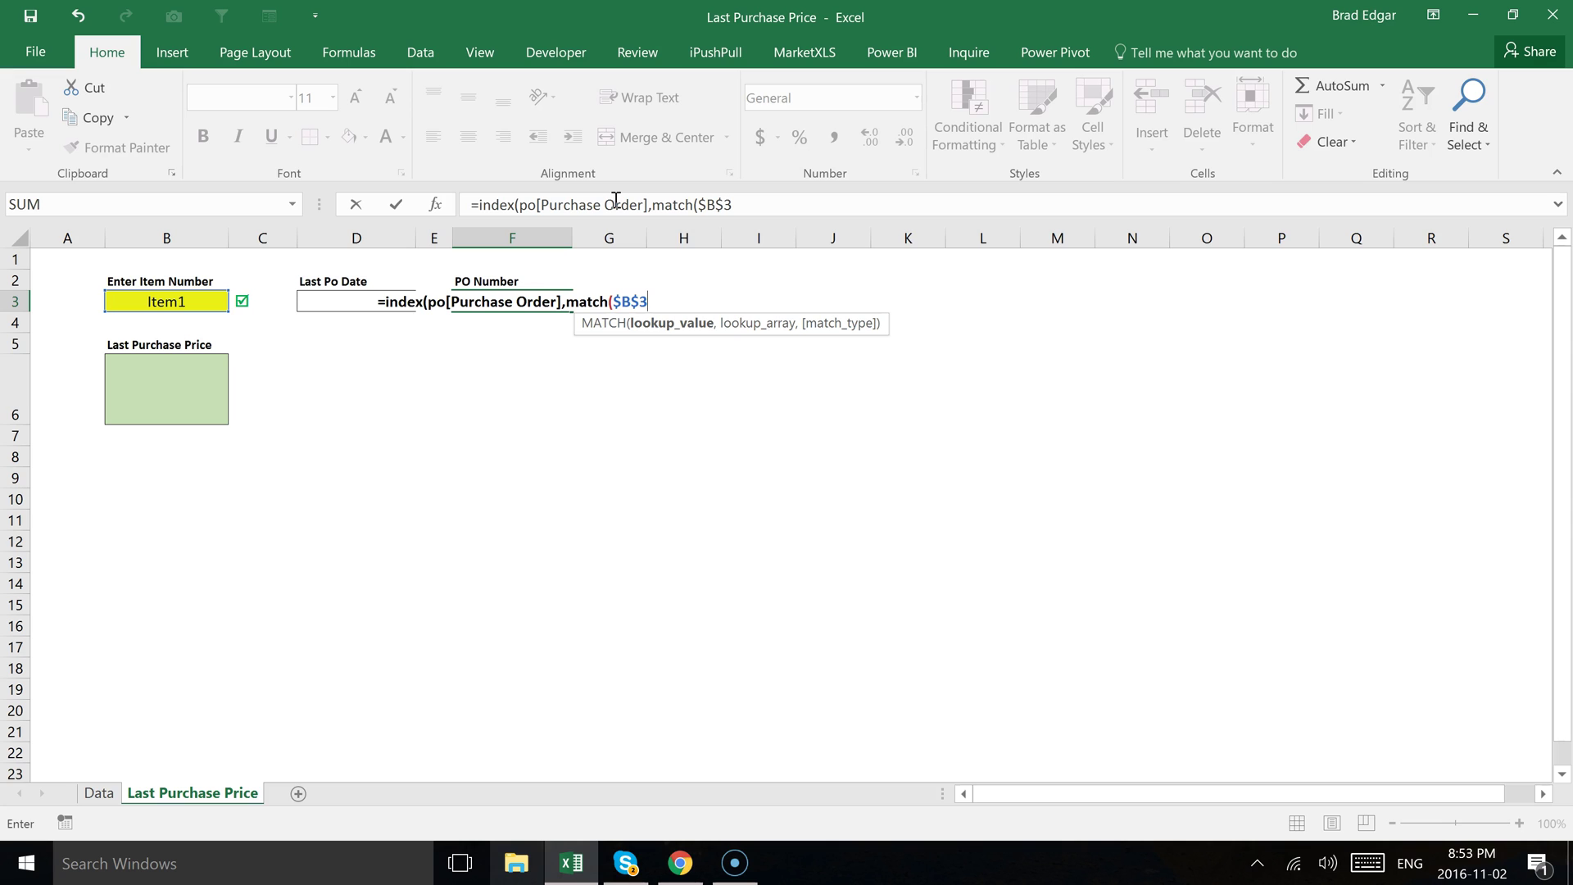
{"action": "type", "text": "&"}
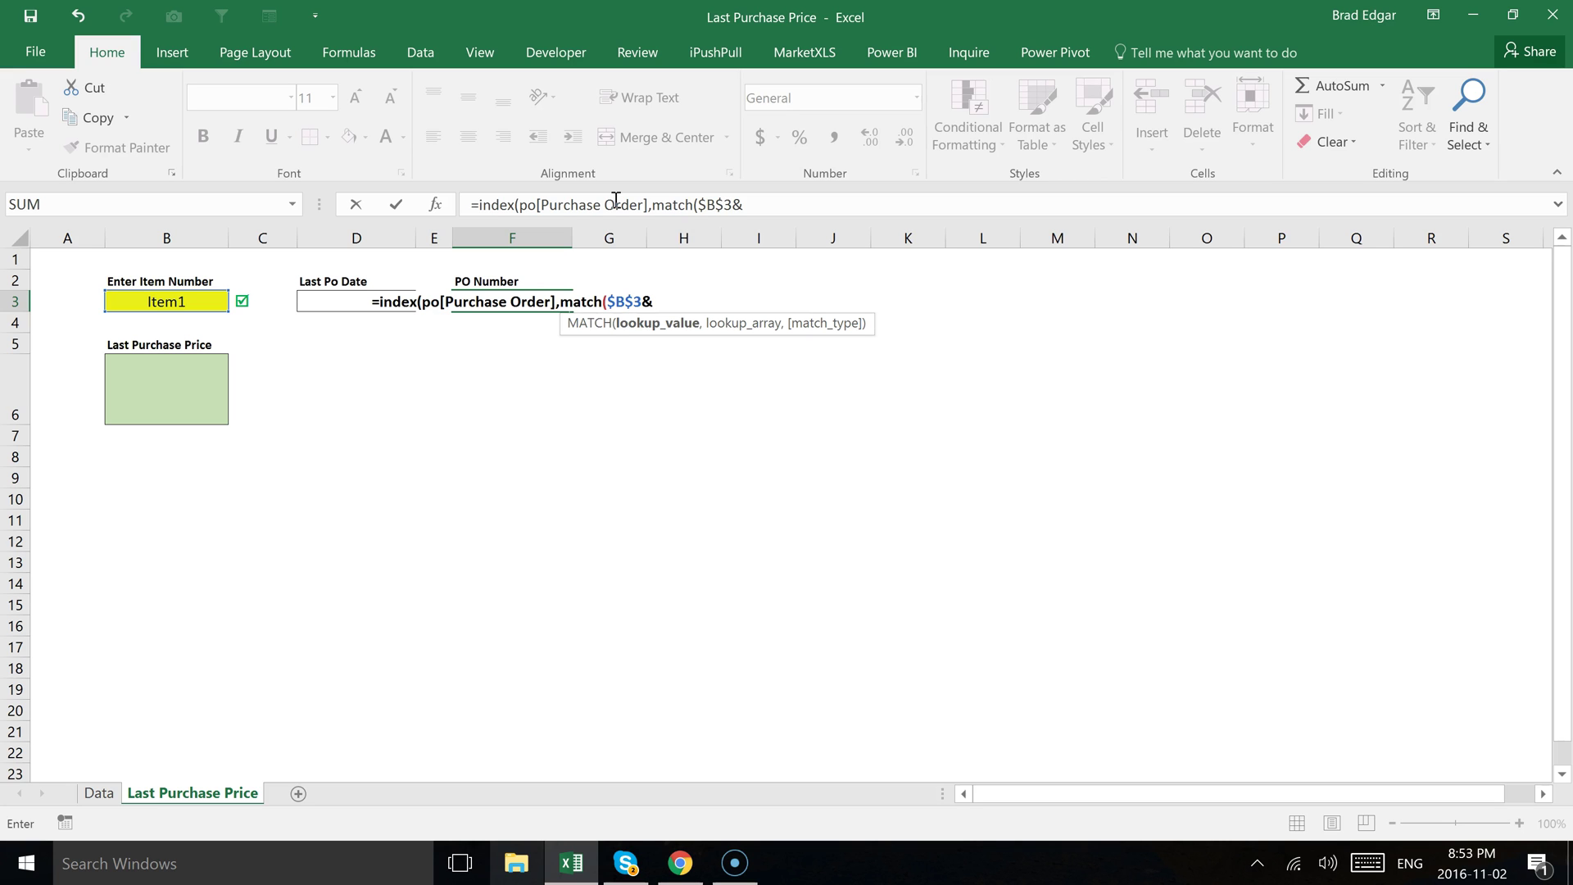
{"action": "type", "text": "D3"}
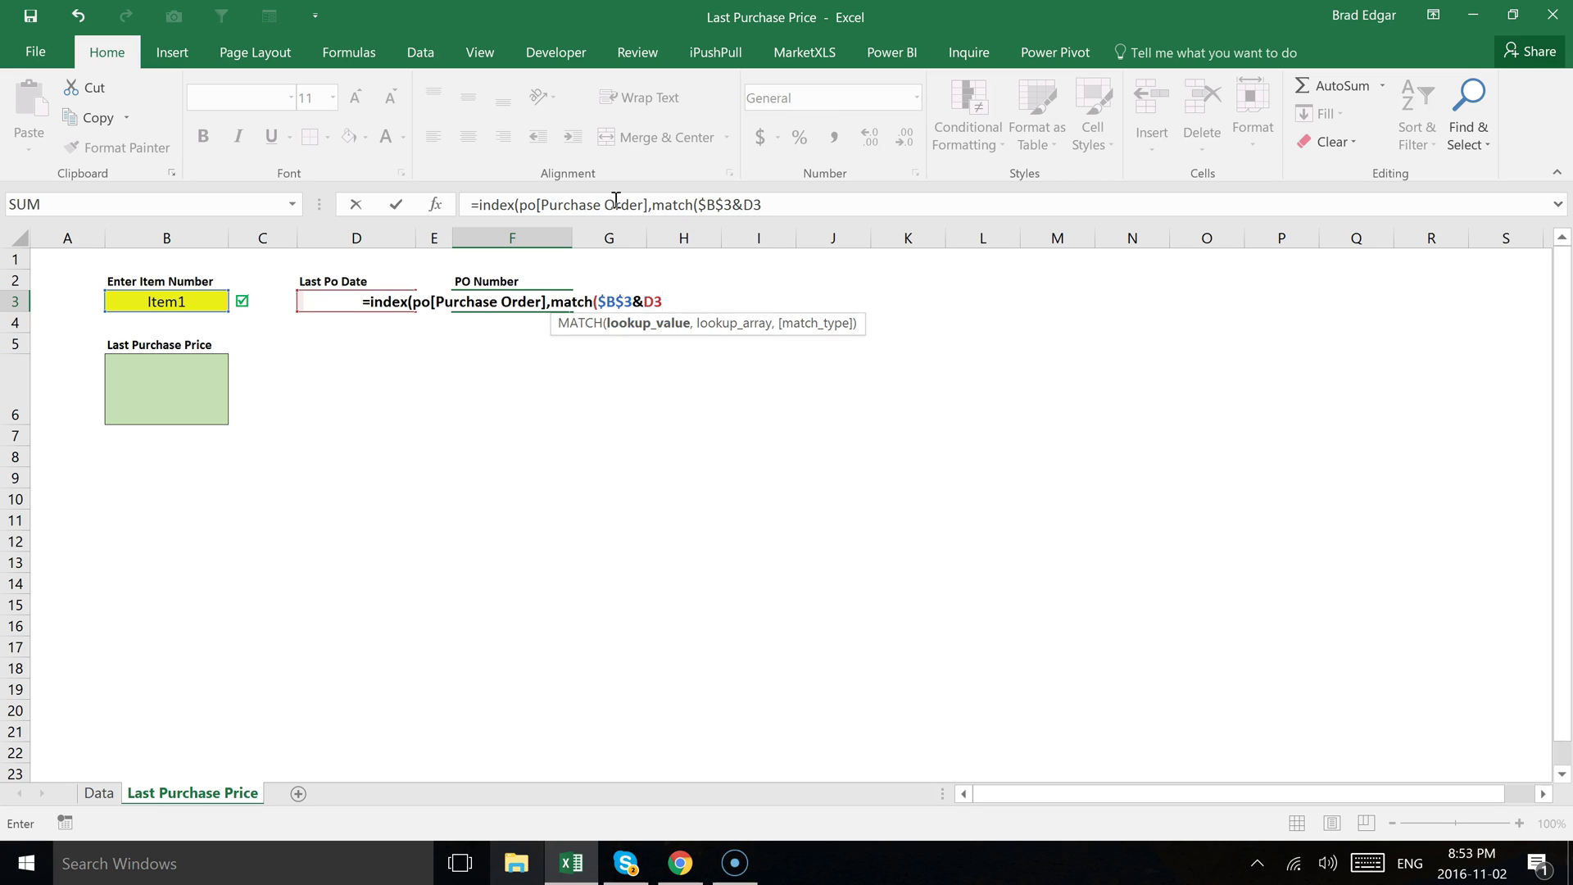
{"action": "key", "text": "F4"}
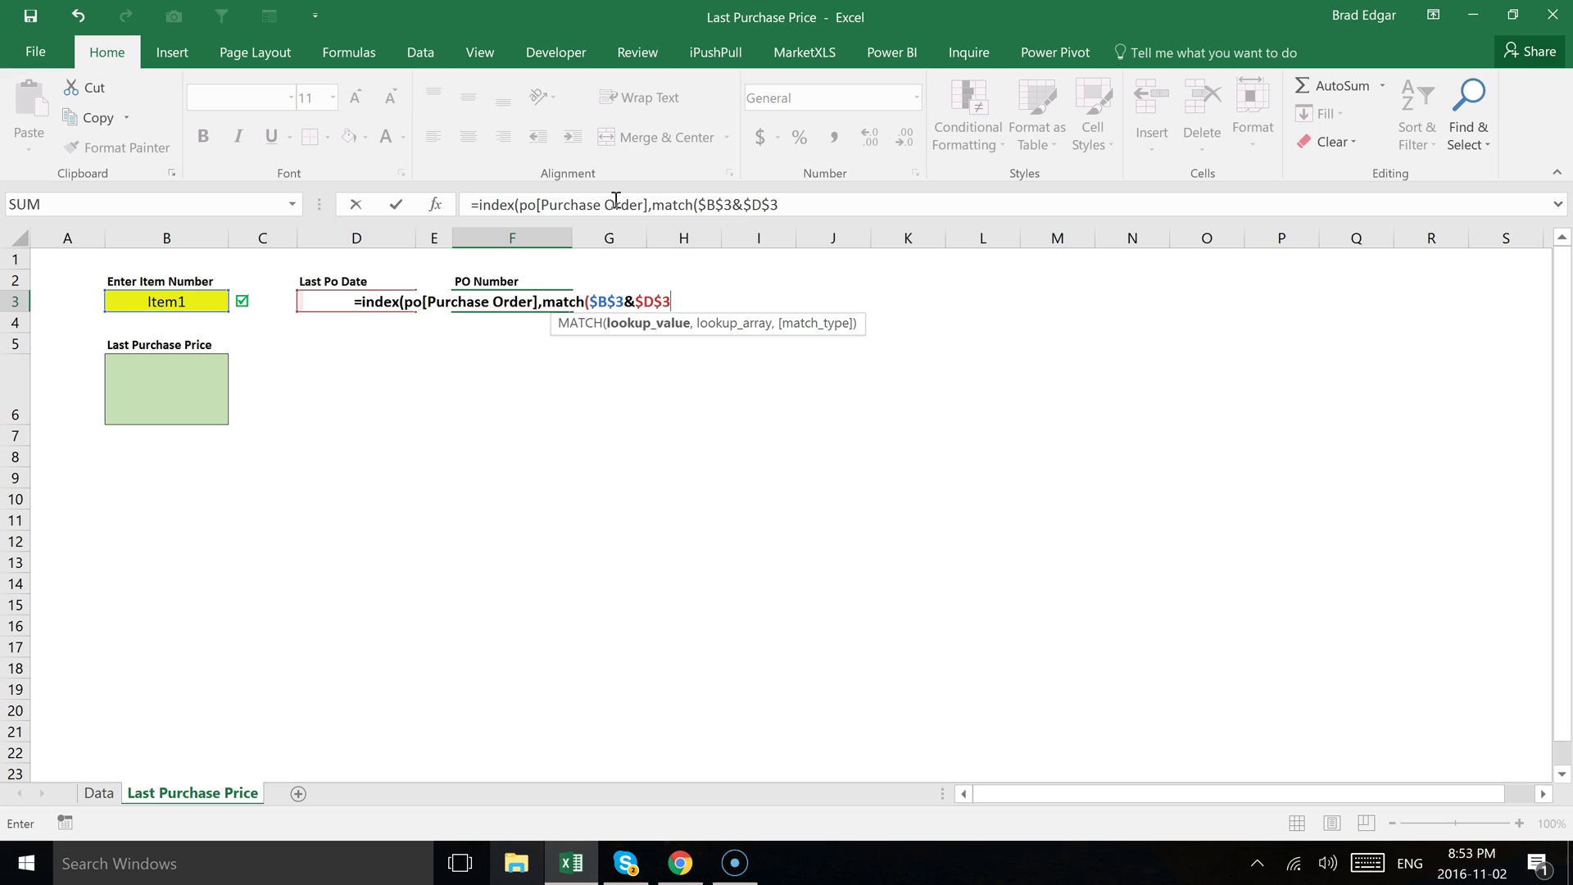
Add po[item]&po[Create Date] as the MATCH lookup array in F3, correcting typos
{"action": "type", "text": ","}
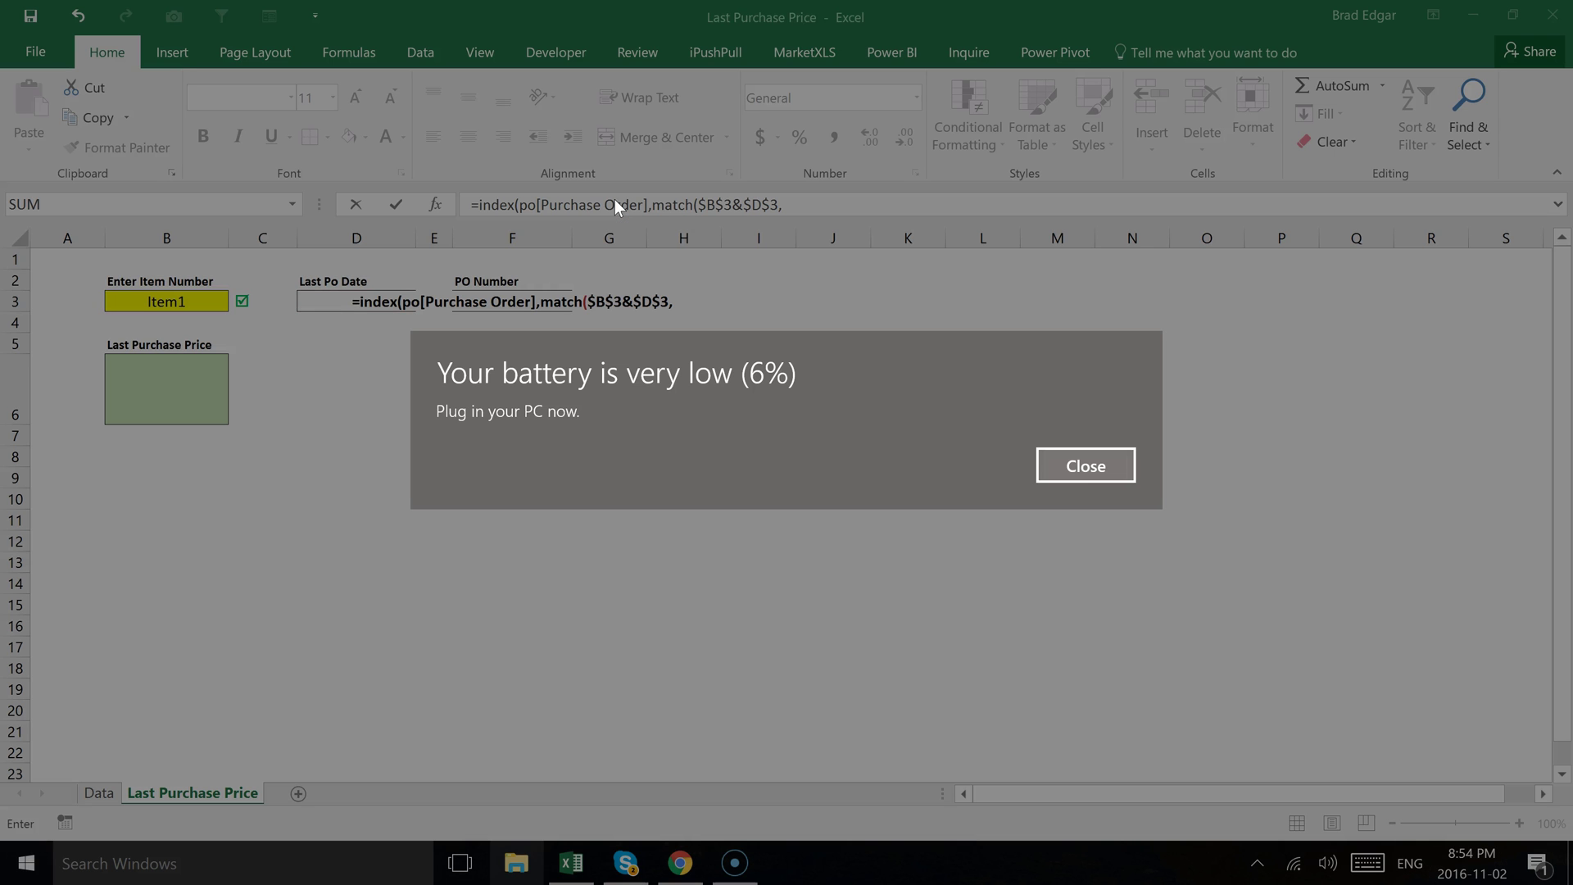
{"action": "left_click", "coordinate": [1056, 461]}
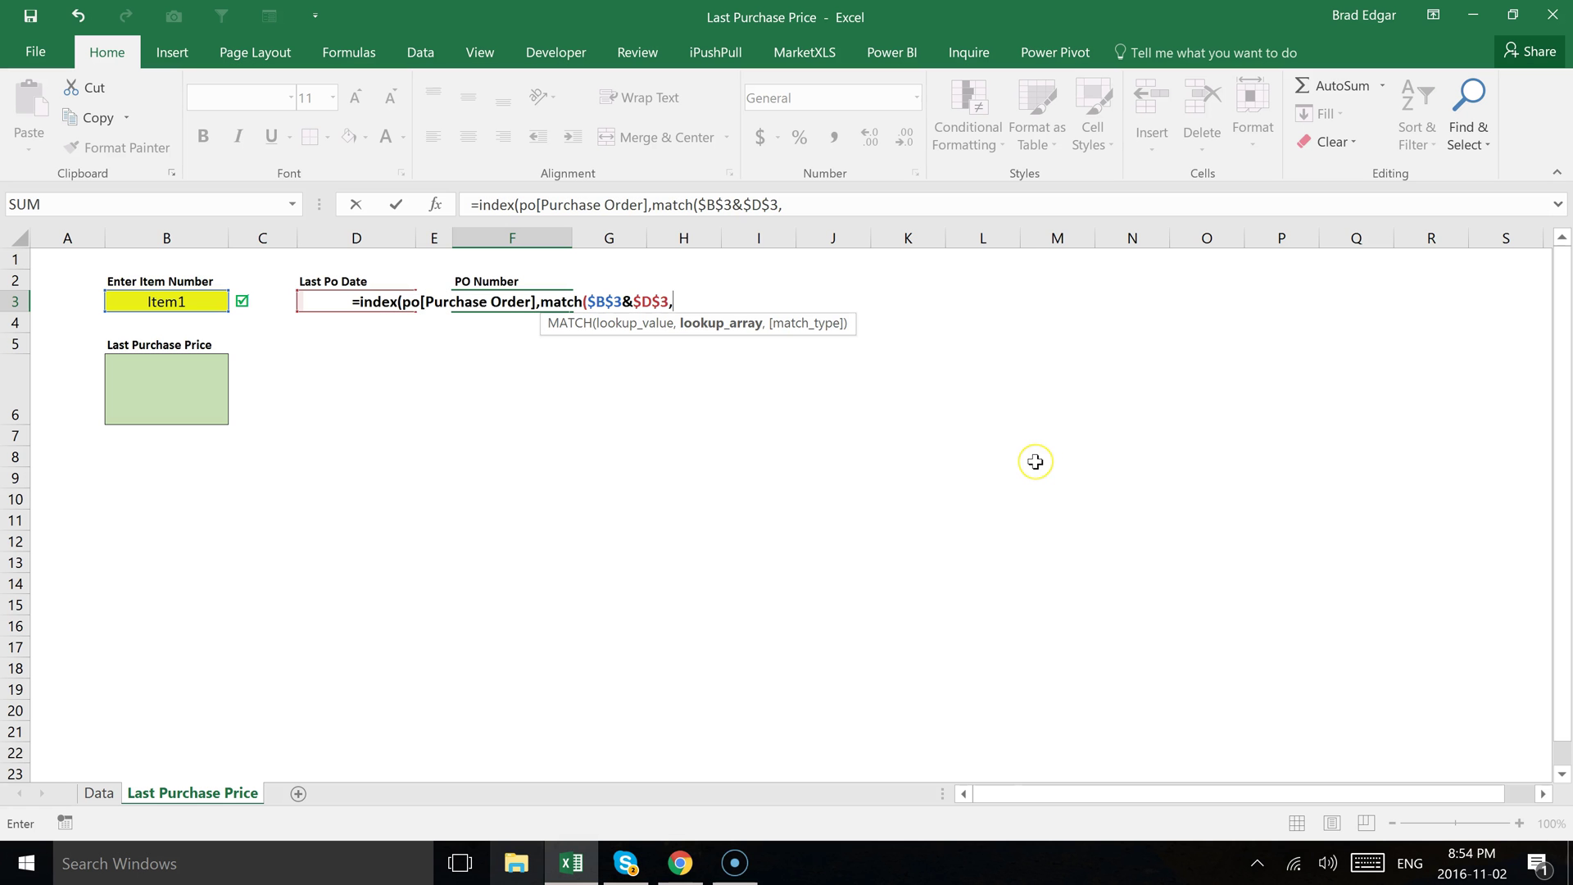
{"action": "type", "text": "po"}
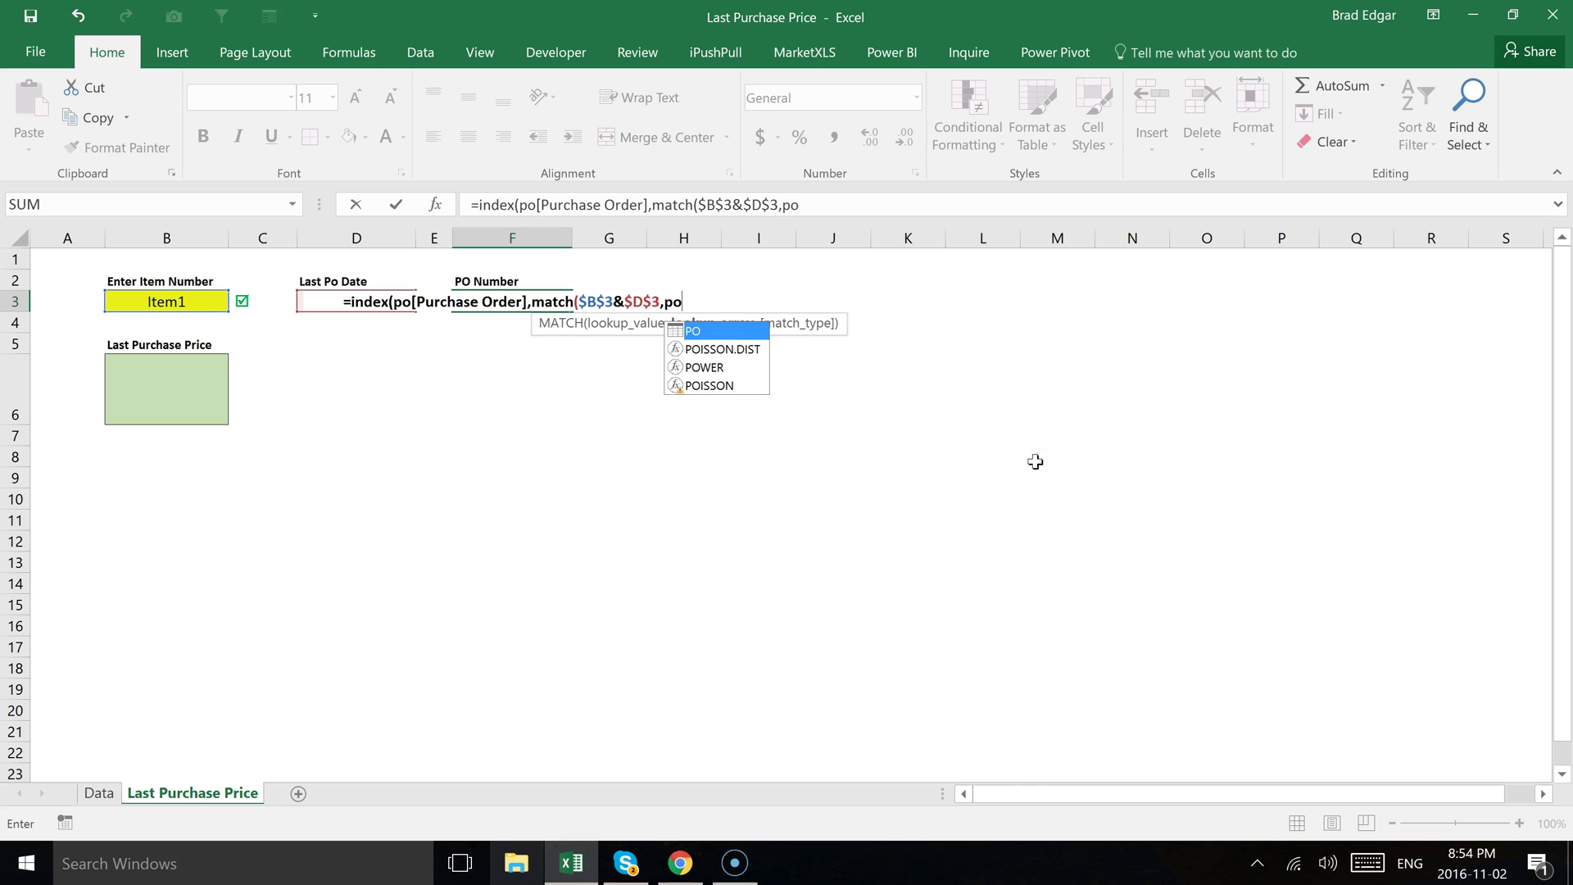
{"action": "type", "text": "["}
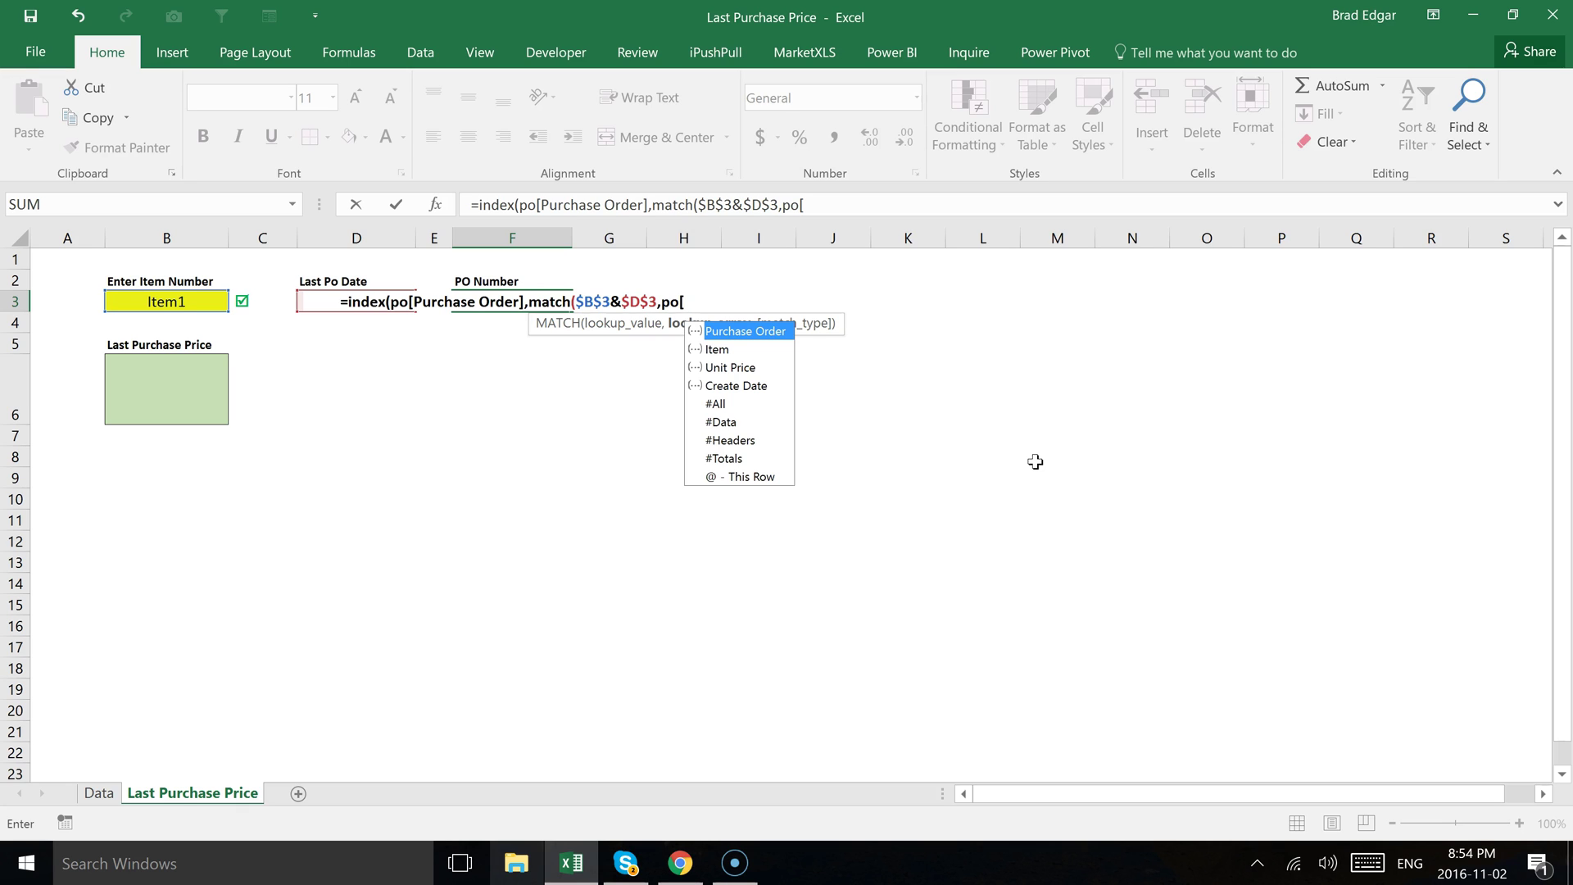
{"action": "type", "text": "item"}
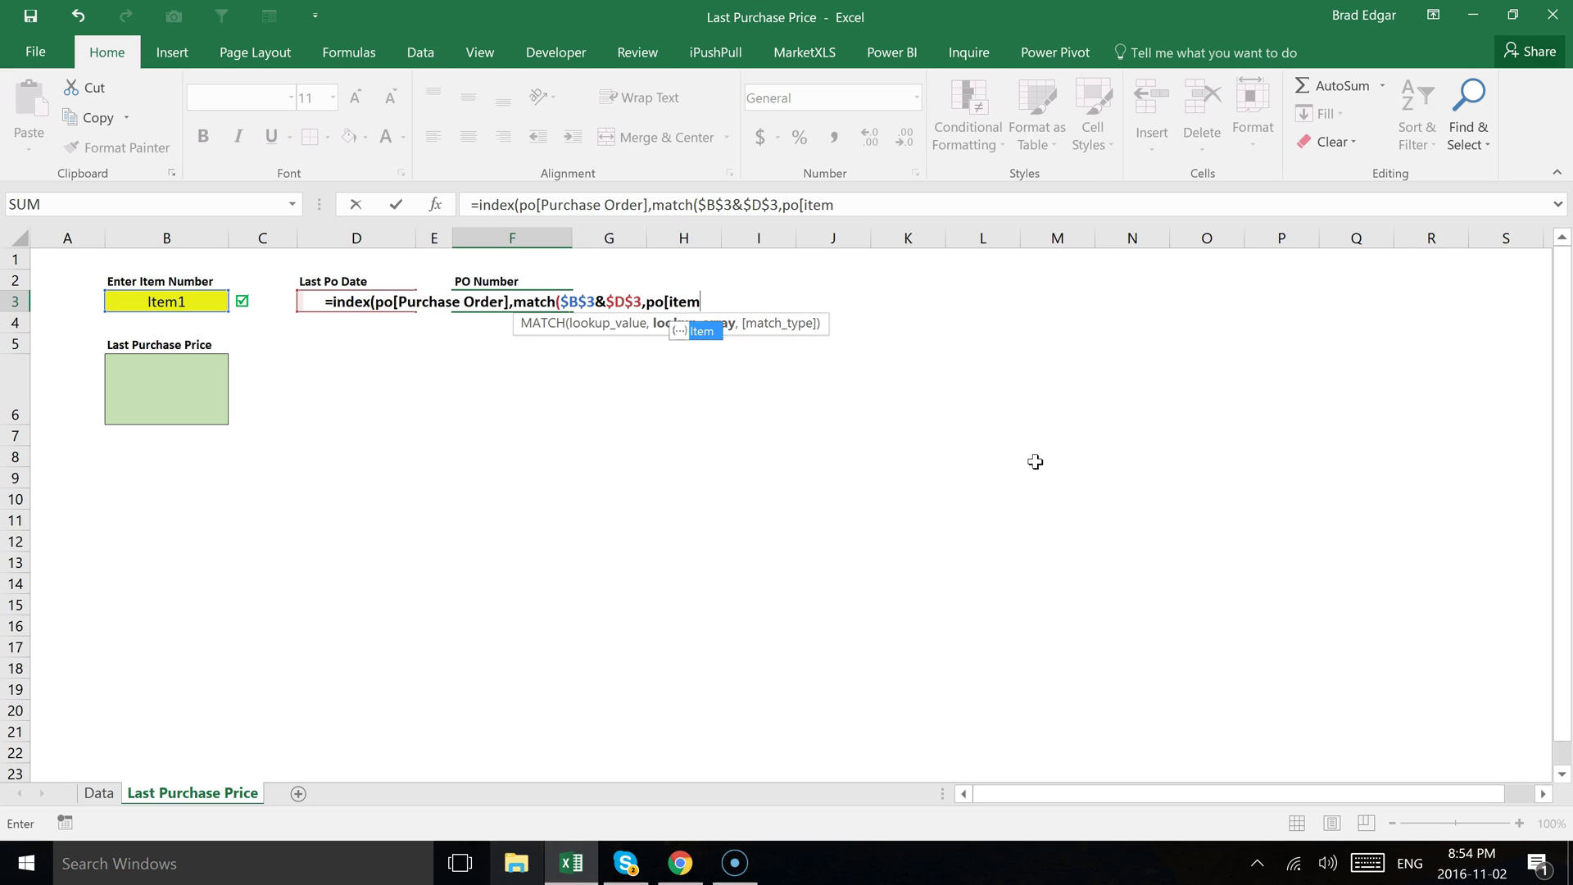
{"action": "type", "text": "]"}
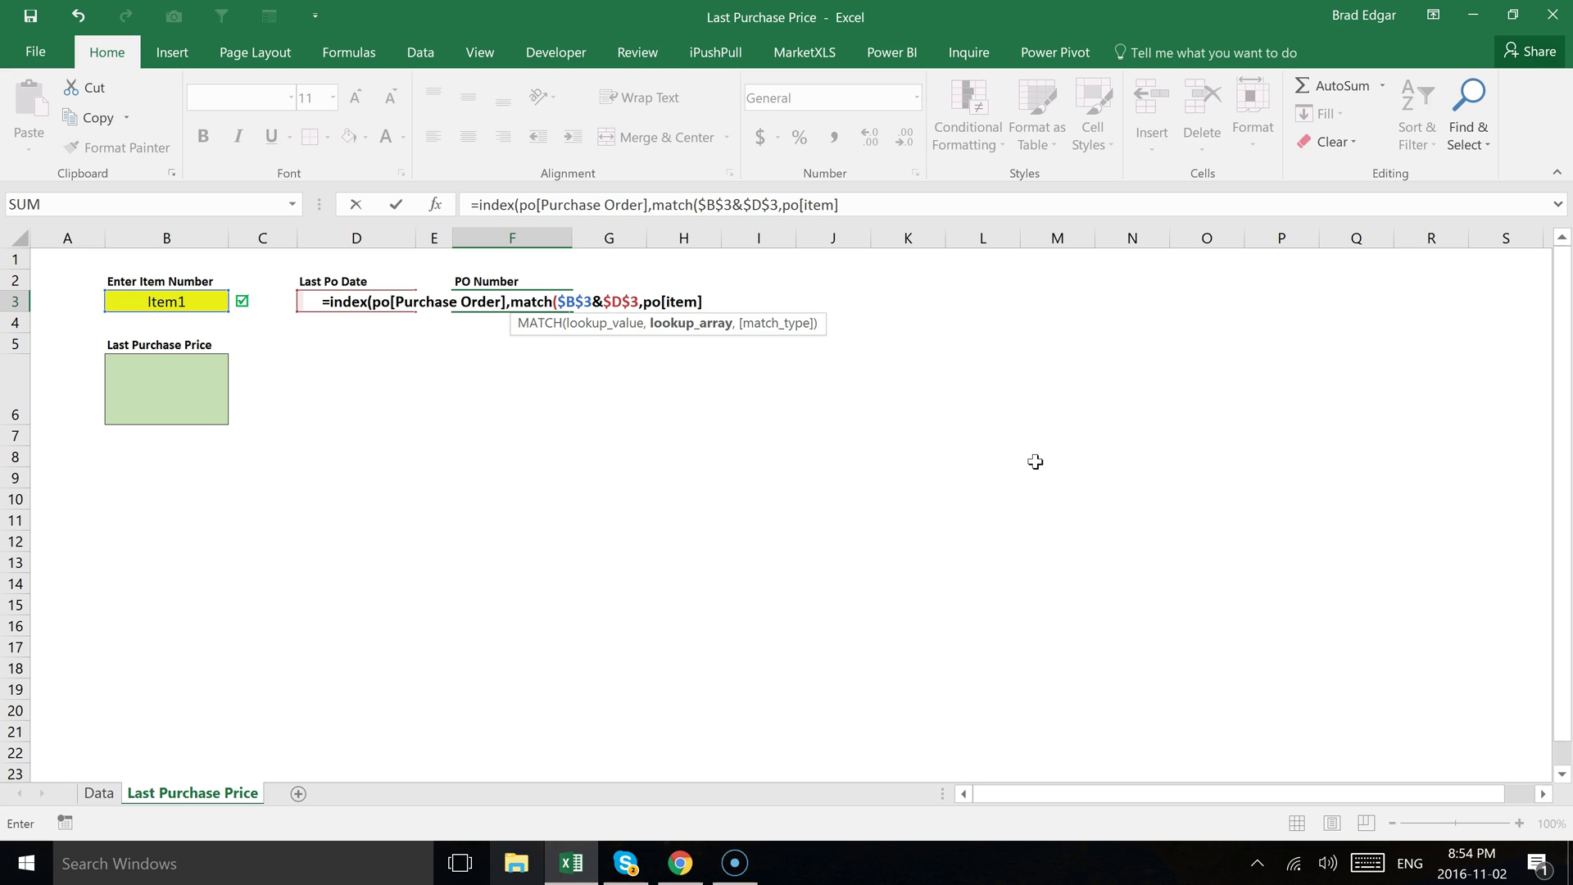
{"action": "type", "text": "&"}
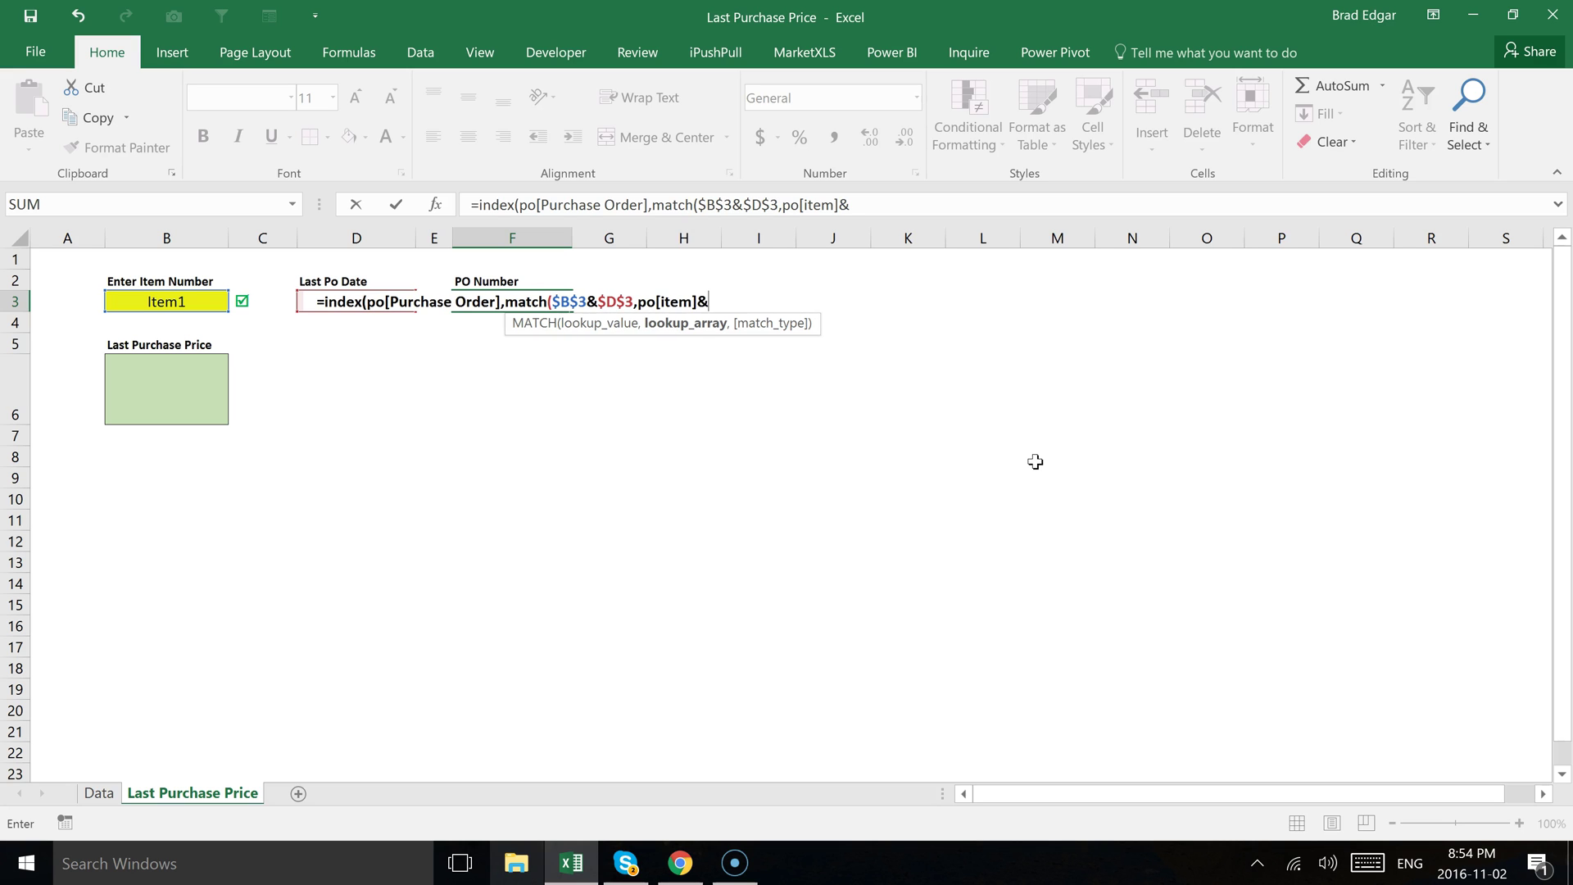
{"action": "type", "text": "po{"}
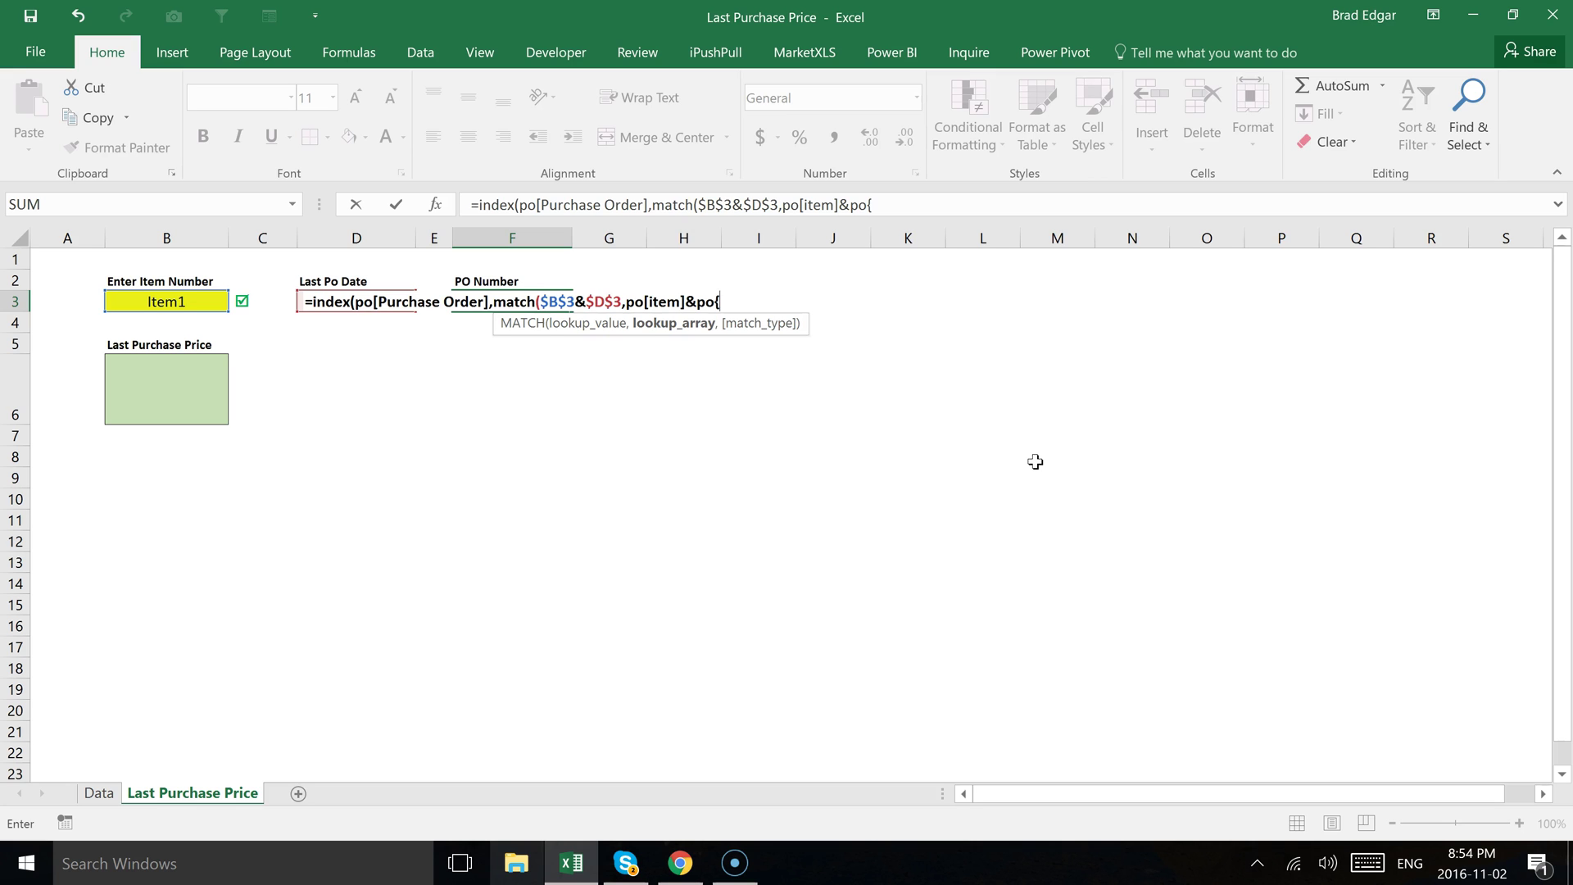
{"action": "key", "text": "BackSpace"}
{"action": "type", "text": "["}
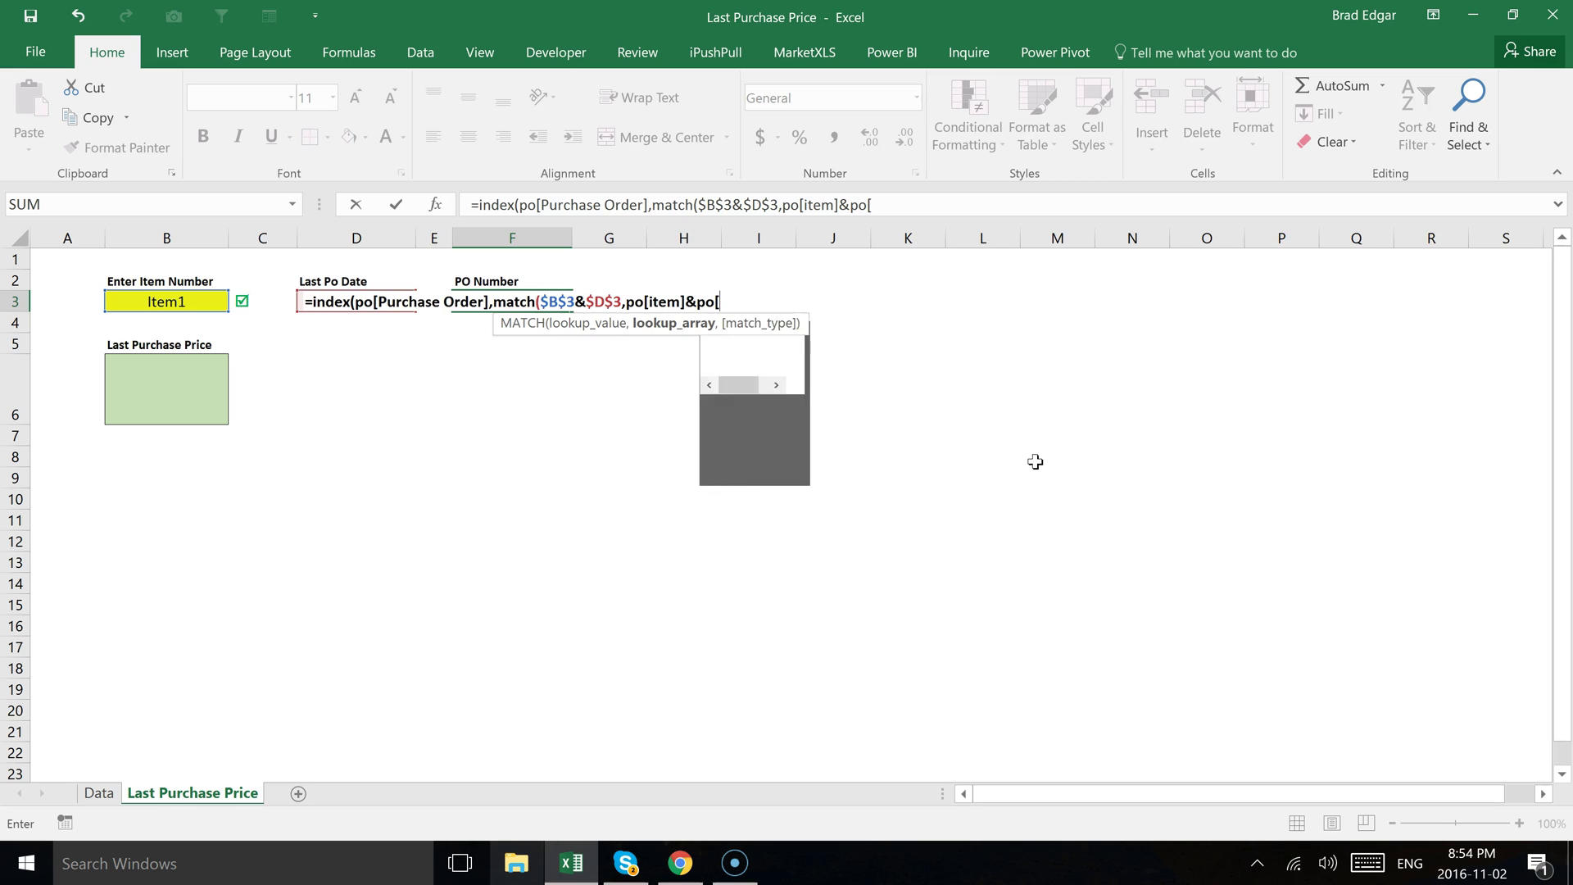
{"action": "type", "text": "d"}
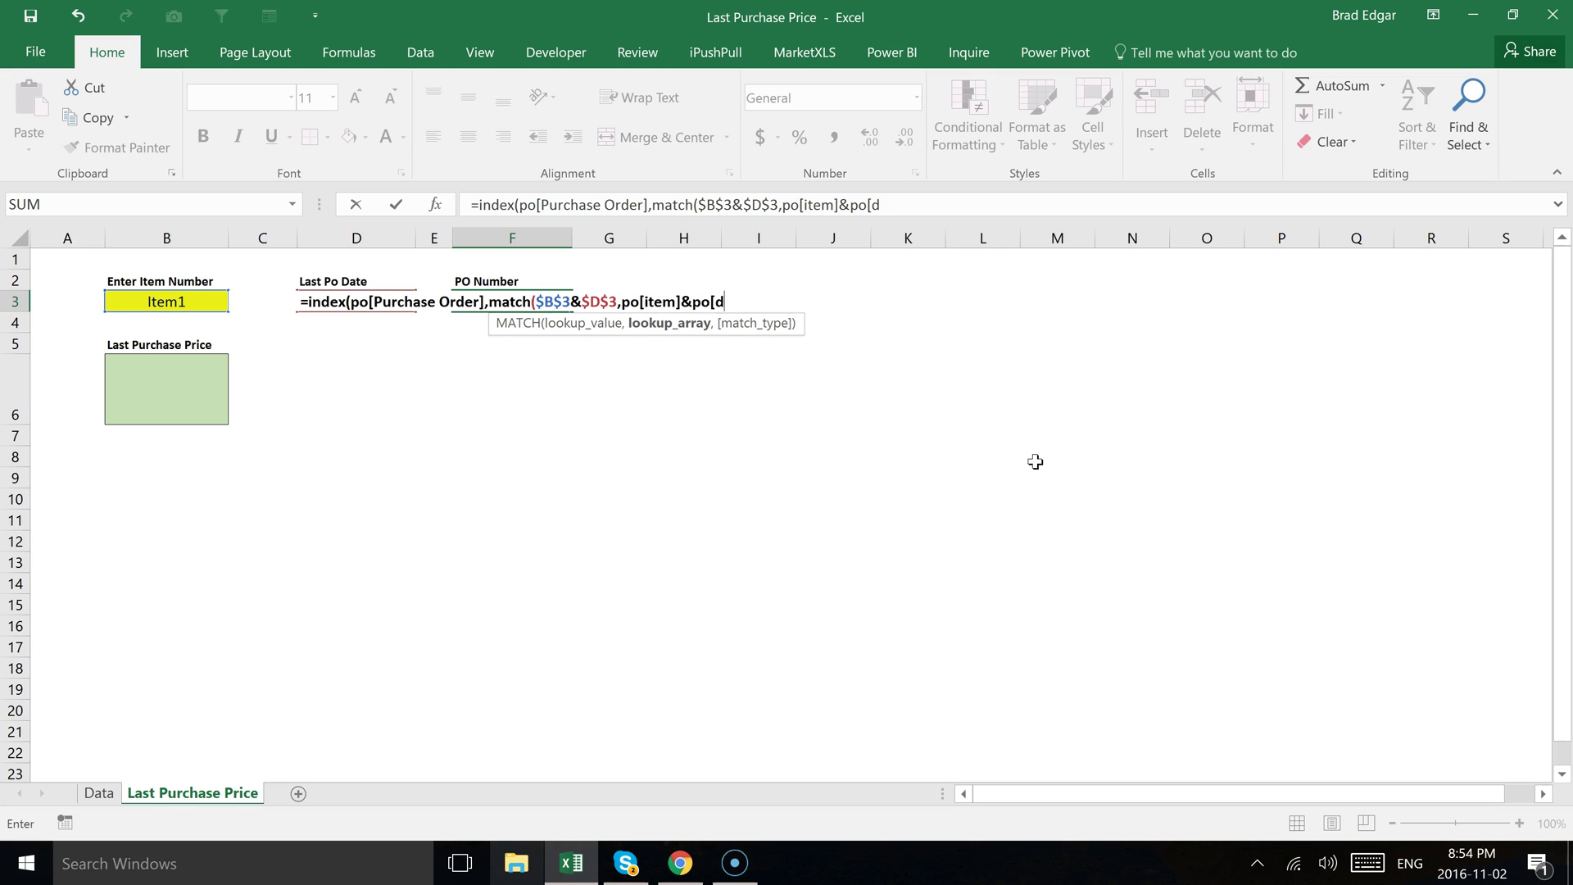
{"action": "key", "text": "BackSpace"}
{"action": "type", "text": "create"}
{"action": "key", "text": "Tab"}
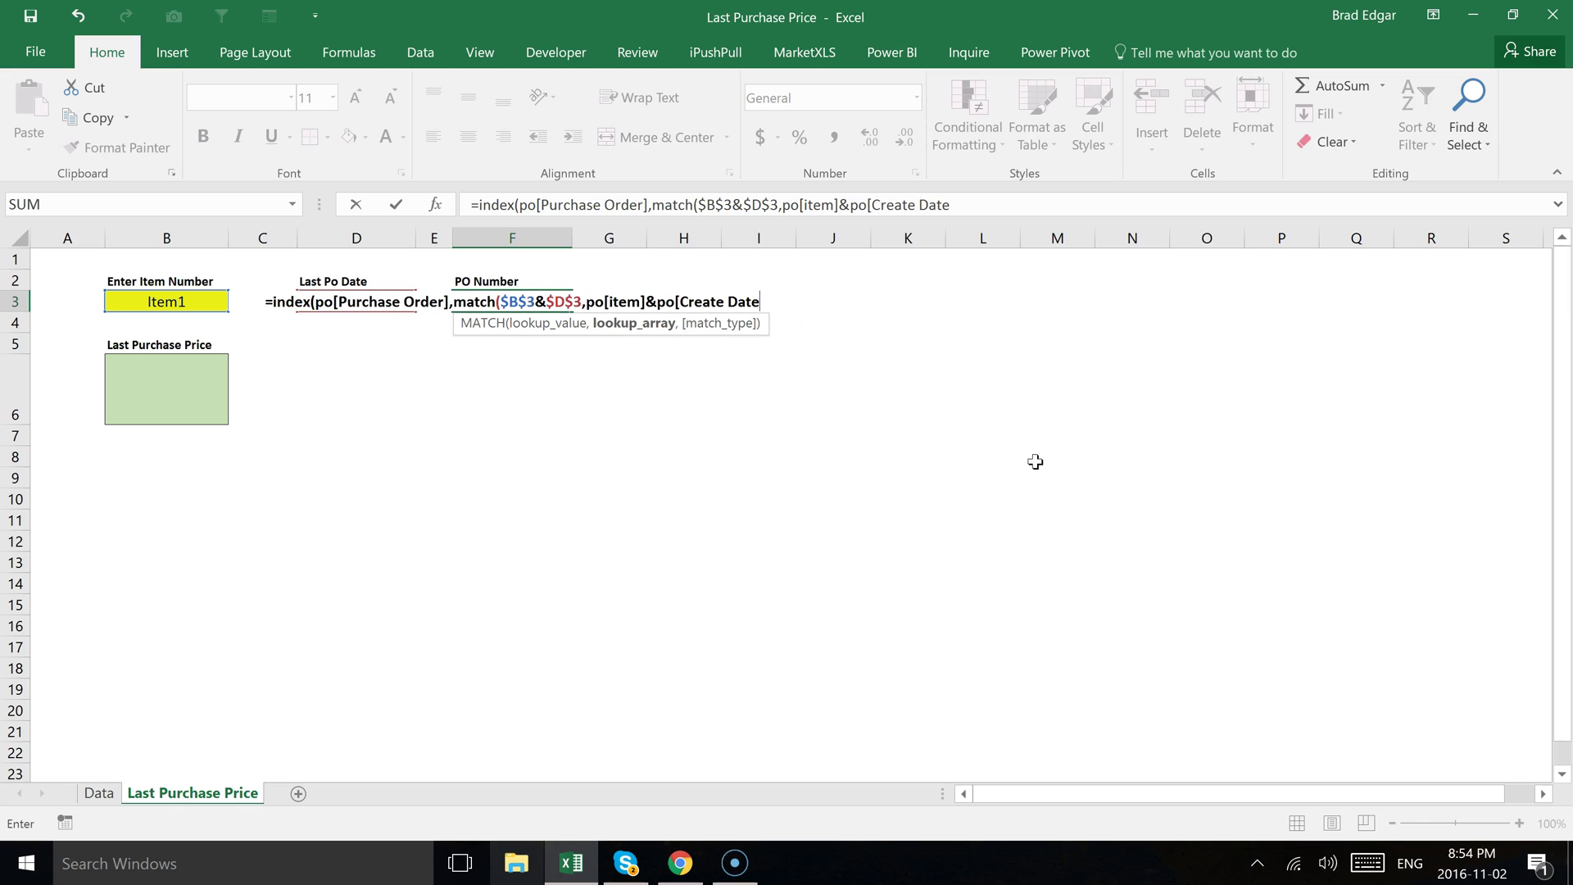
Close F3's MATCH with exact-match 0 and enter it as an array formula, showing 1064
{"action": "type", "text": "}"}
{"action": "key", "text": "BackSpace"}
{"action": "type", "text": "]"}
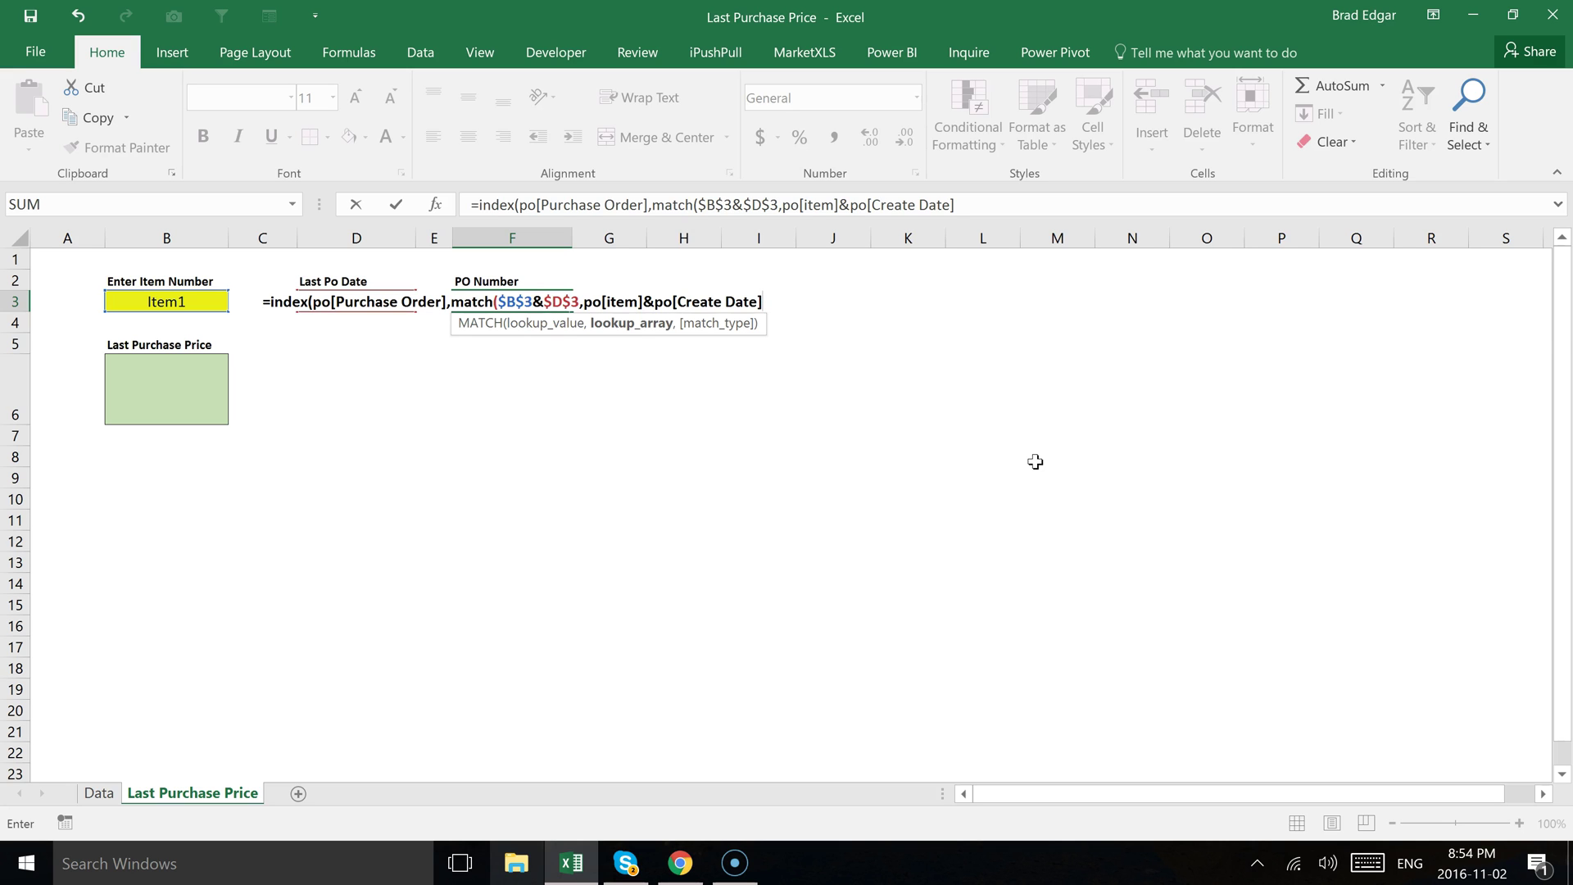
{"action": "type", "text": ",0"}
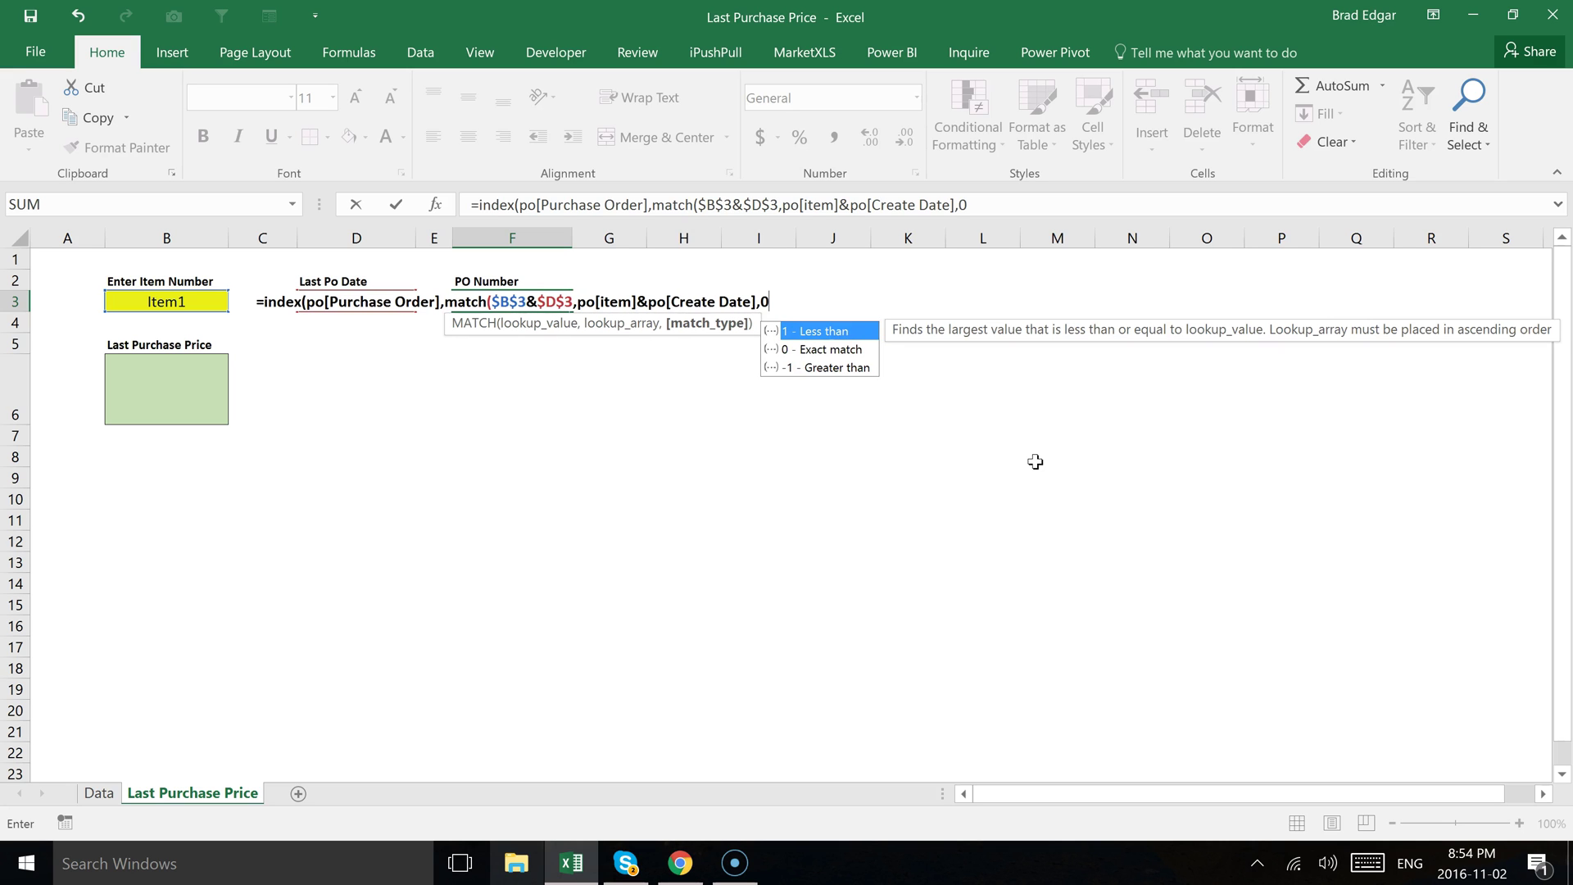
{"action": "type", "text": ")"}
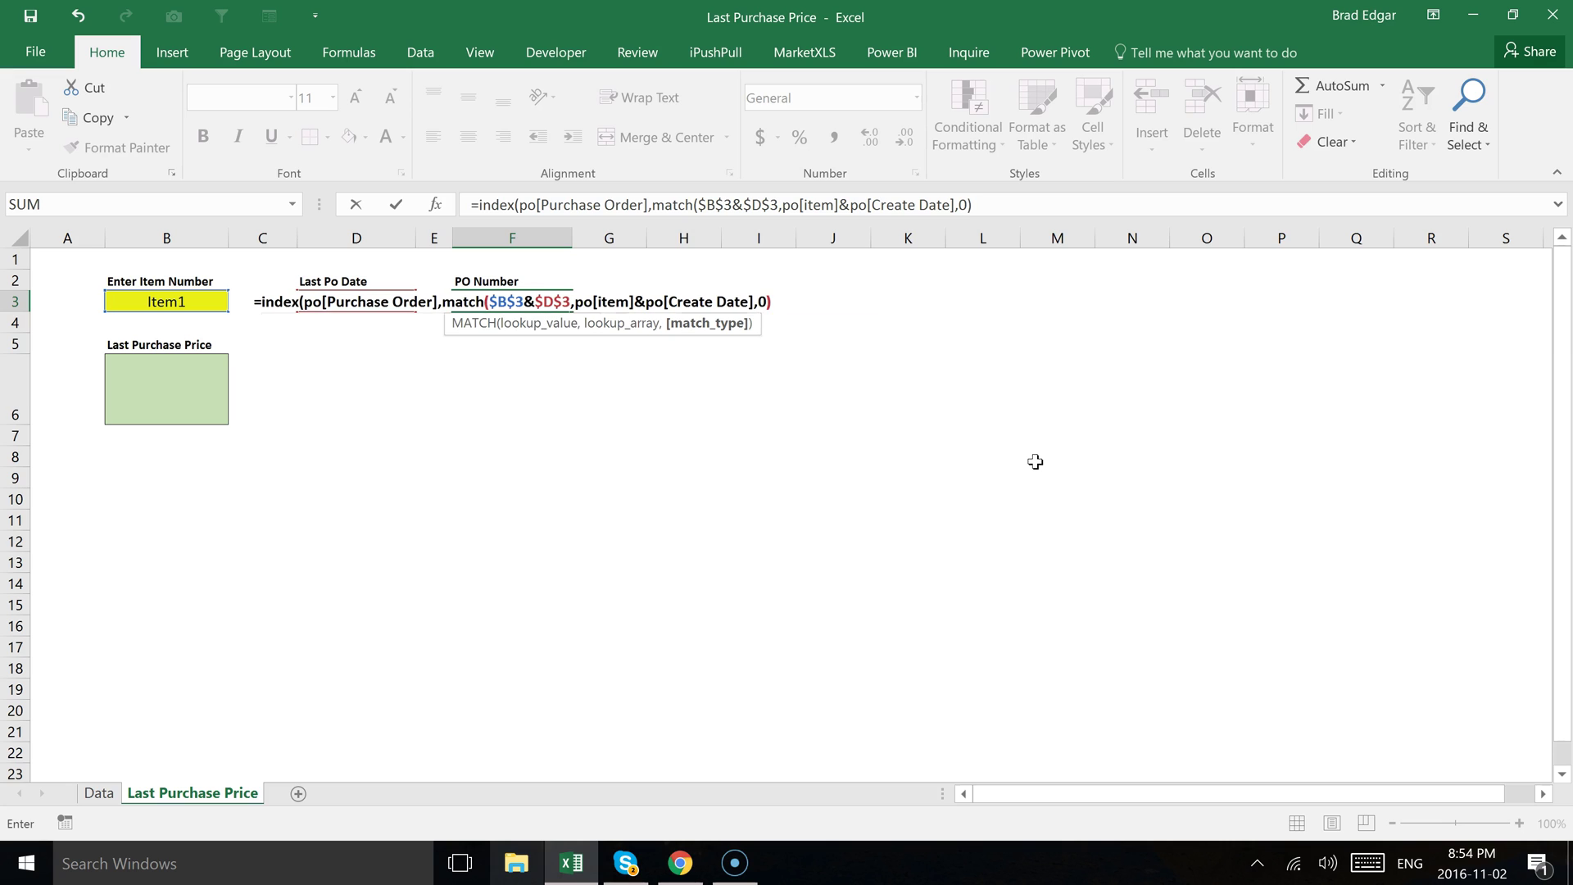
{"action": "type", "text": ")"}
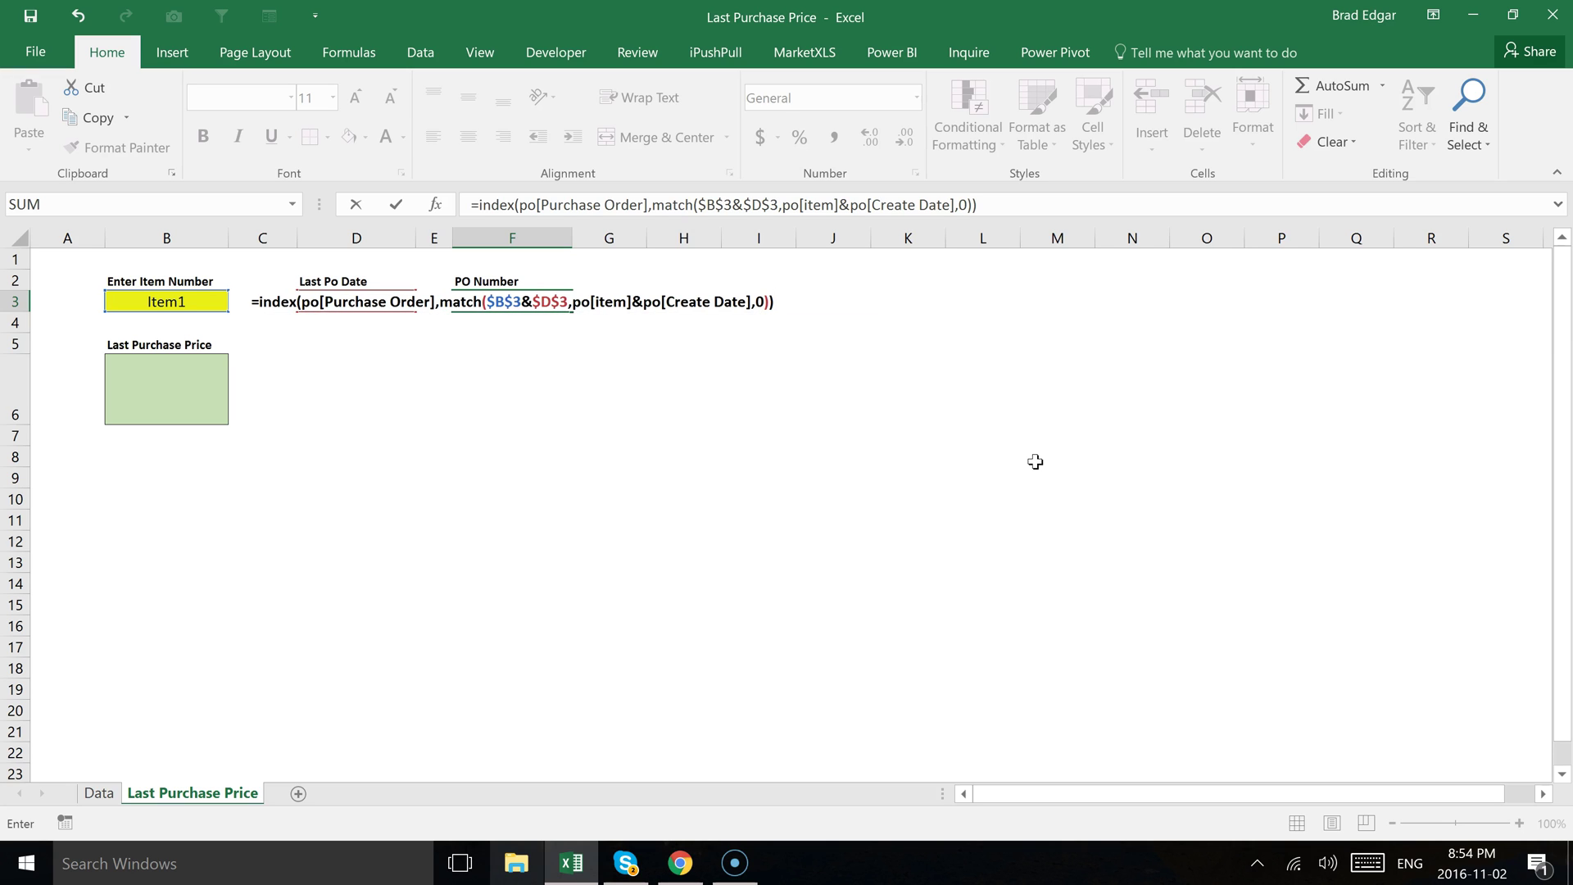
{"action": "key", "text": "ctrl+shift+Return"}
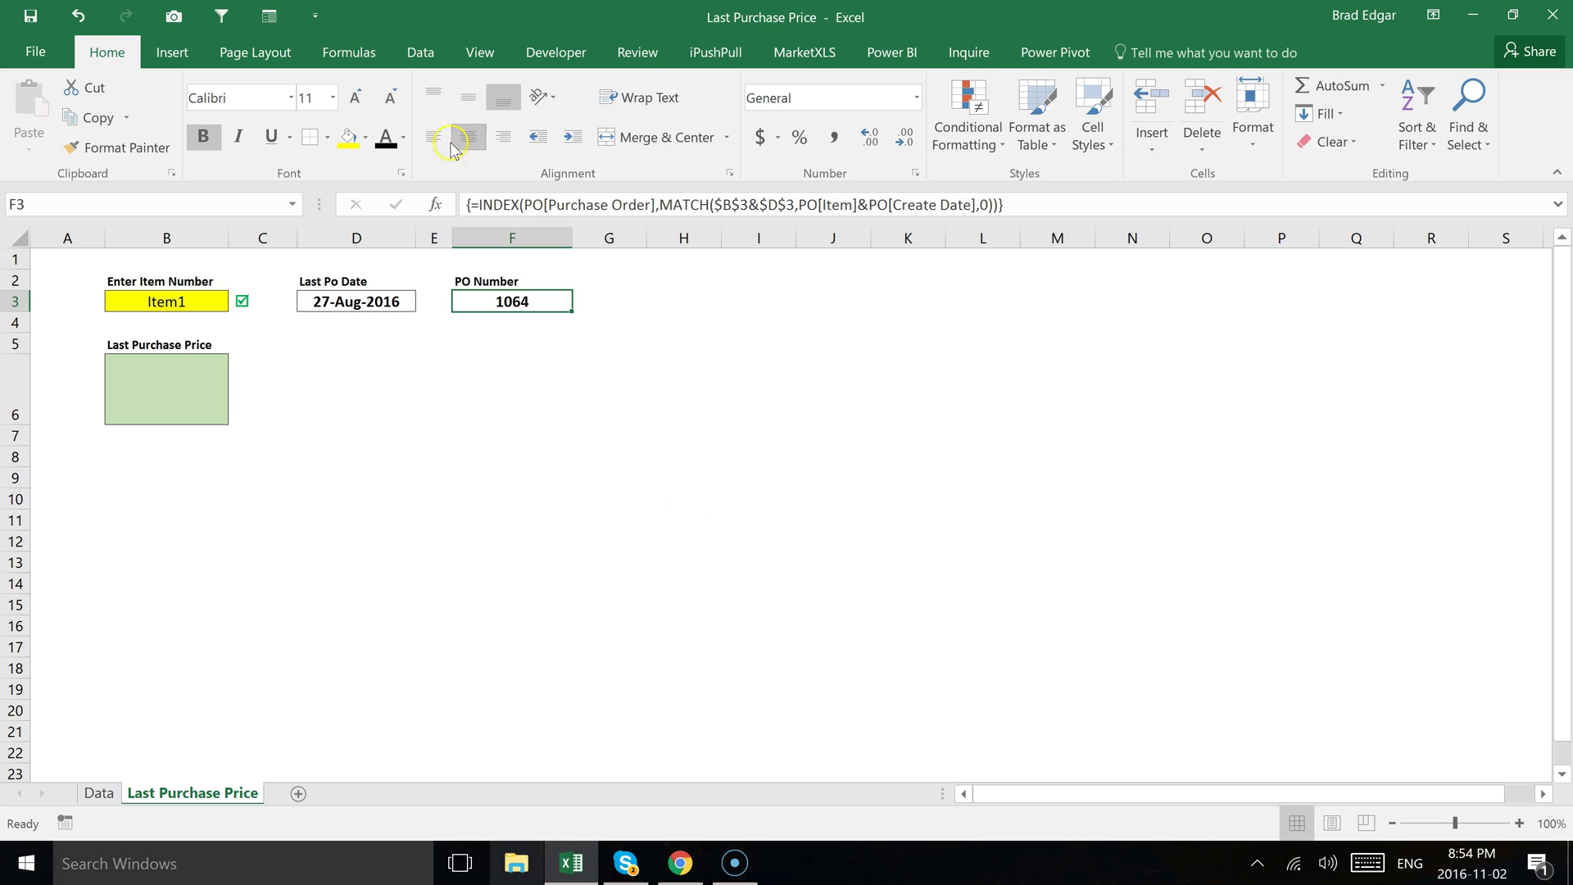
Wrap F3's INDEX/MATCH in IFERROR with "Not Available" fallback and commit it as an array formula
{"action": "left_click", "coordinate": [480, 204]}
{"action": "type", "text": "iferror("}
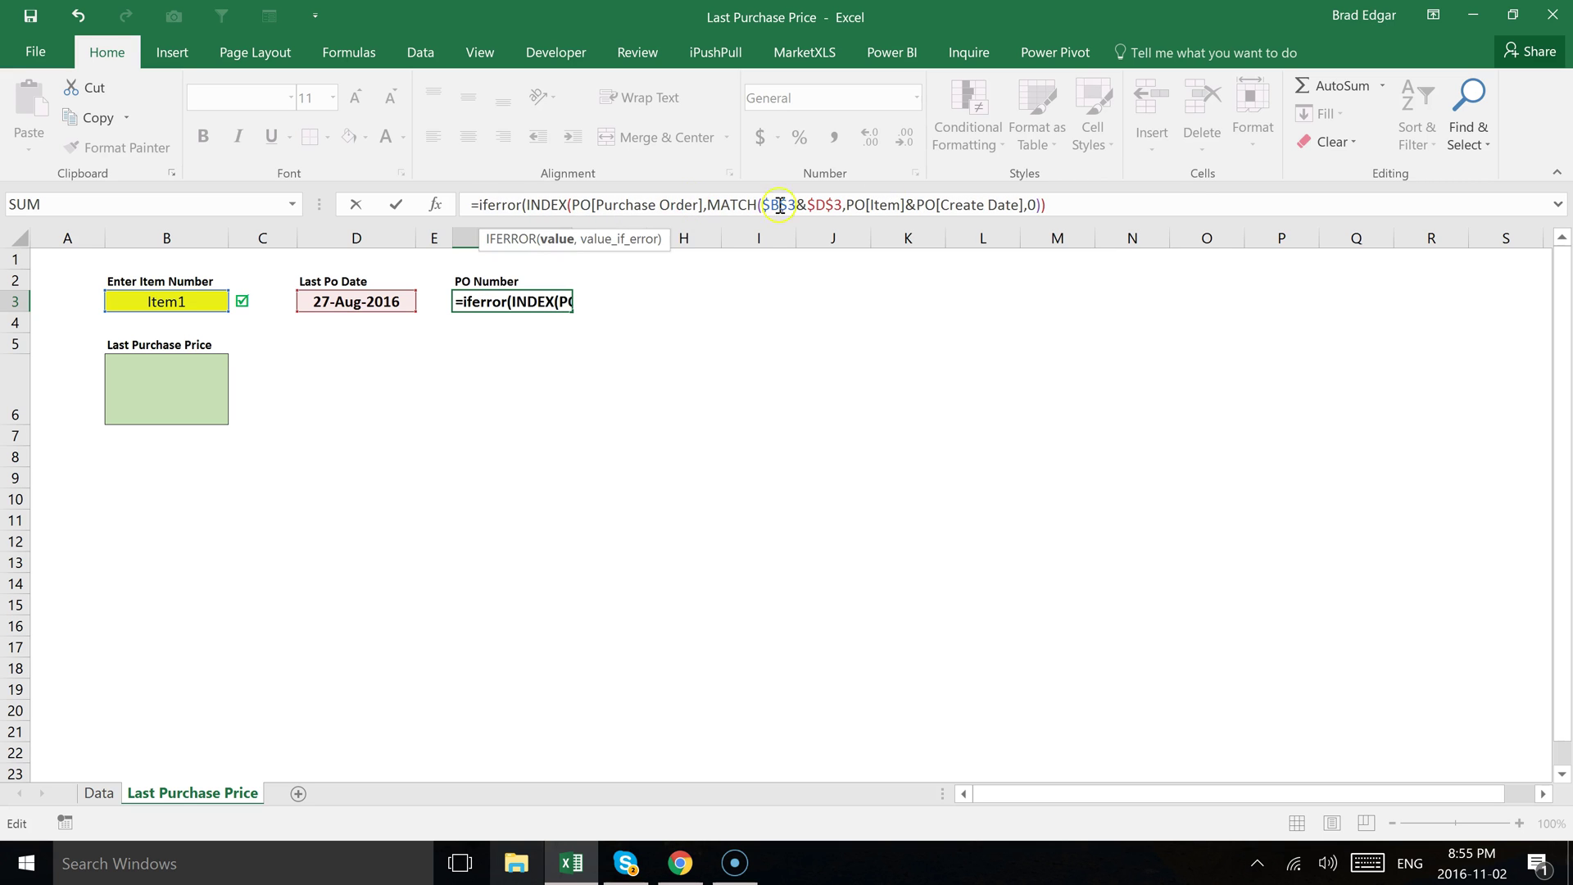
{"action": "left_click", "coordinate": [1131, 205]}
{"action": "type", "text": ",\"Not Available\")"}
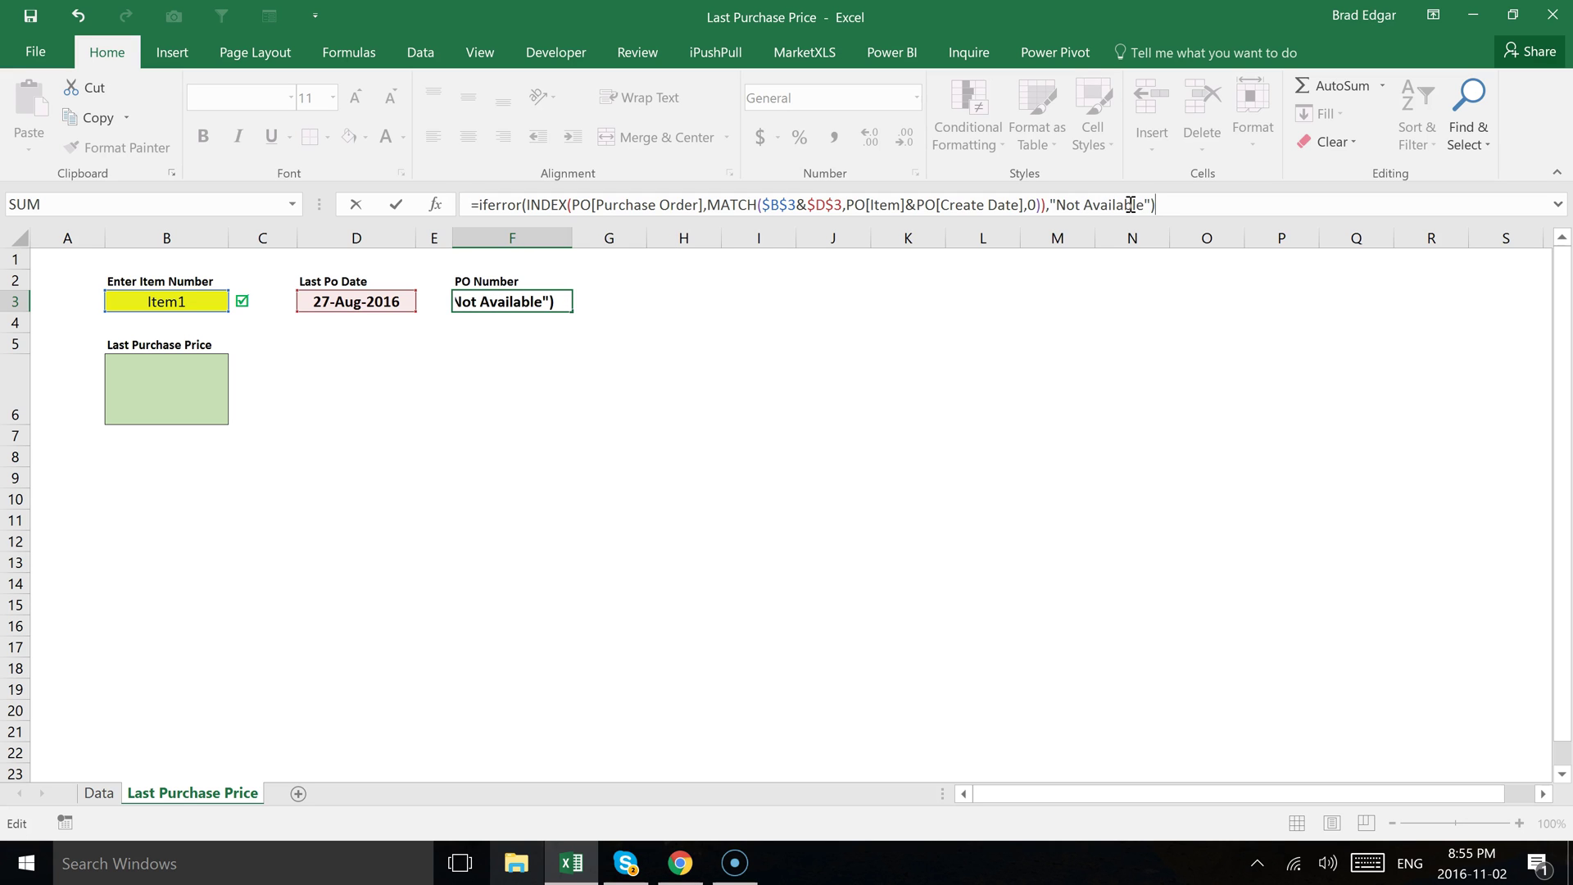
{"action": "key", "text": "ctrl+shift+Return"}
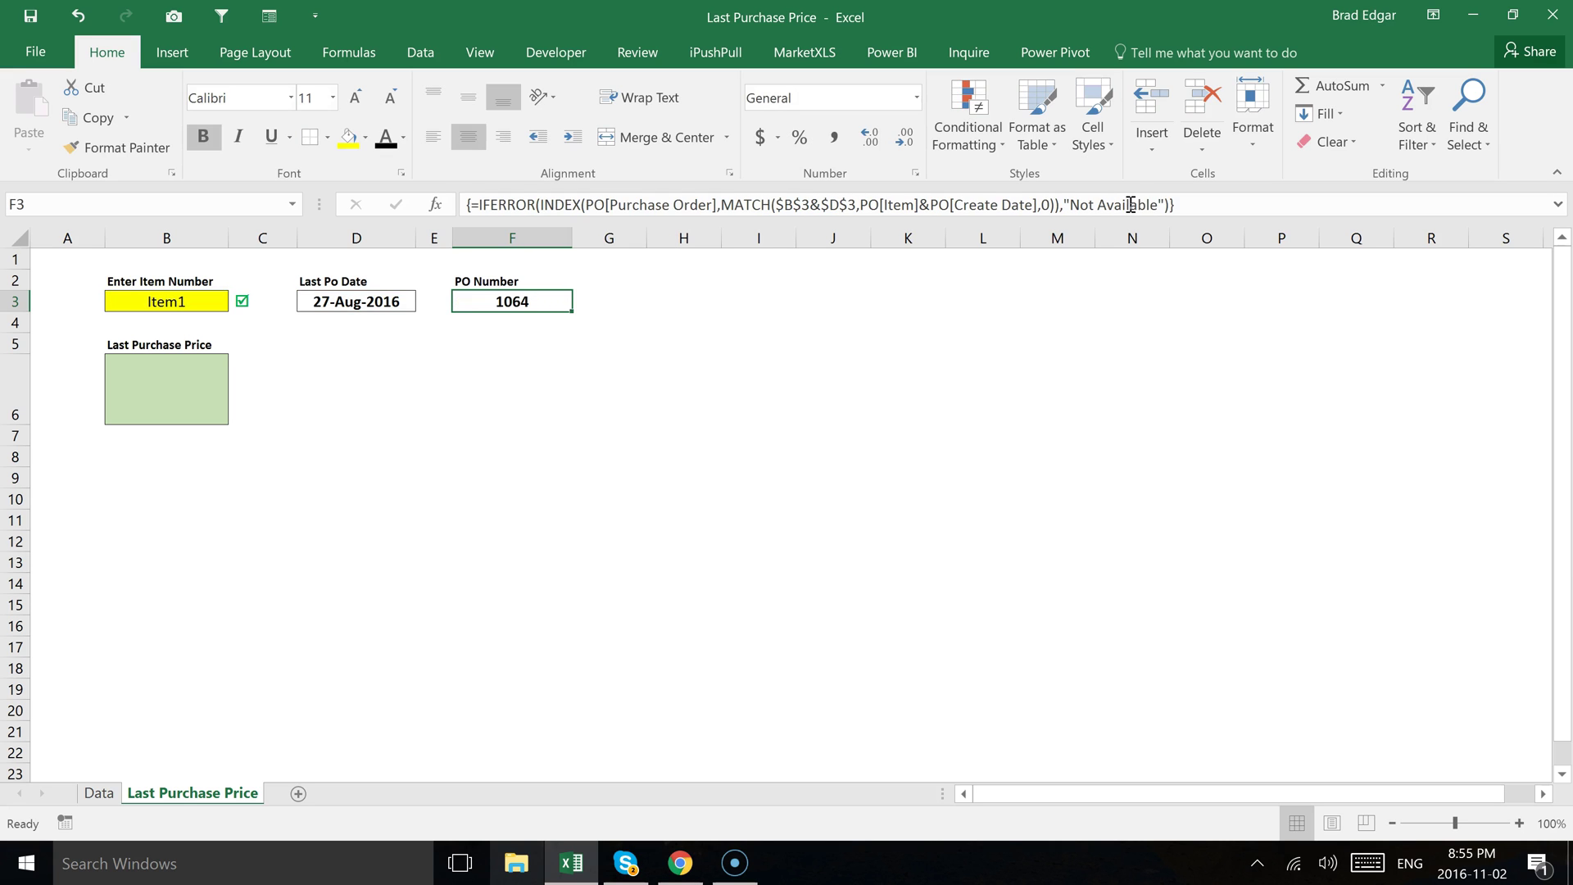
{"action": "left_click", "coordinate": [675, 400]}
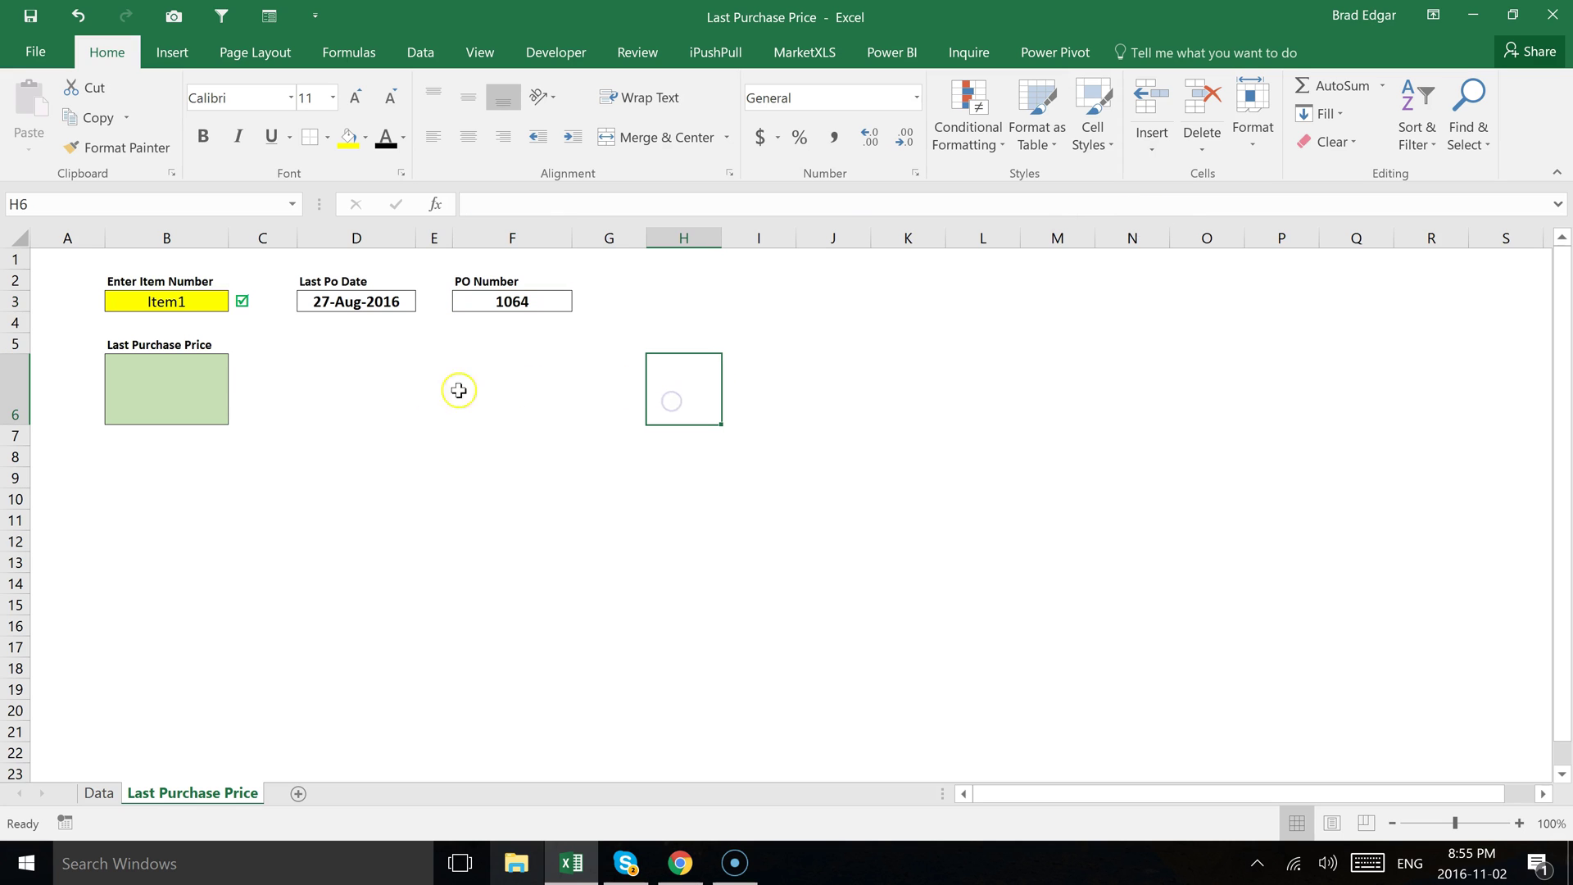
{"action": "left_click", "coordinate": [168, 385]}
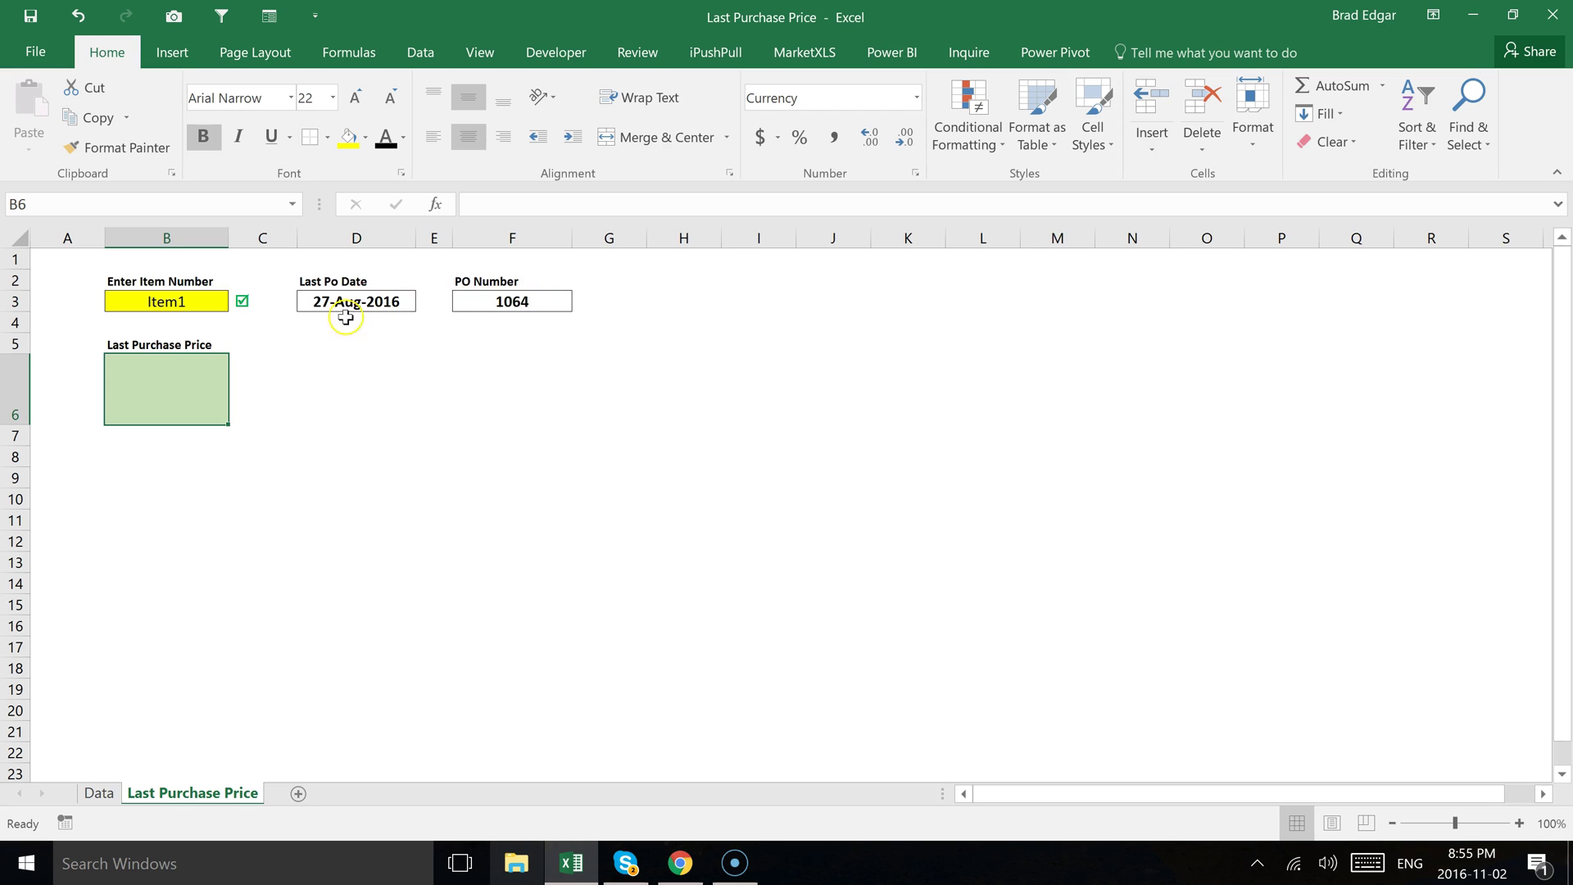
{"action": "left_click", "coordinate": [474, 302]}
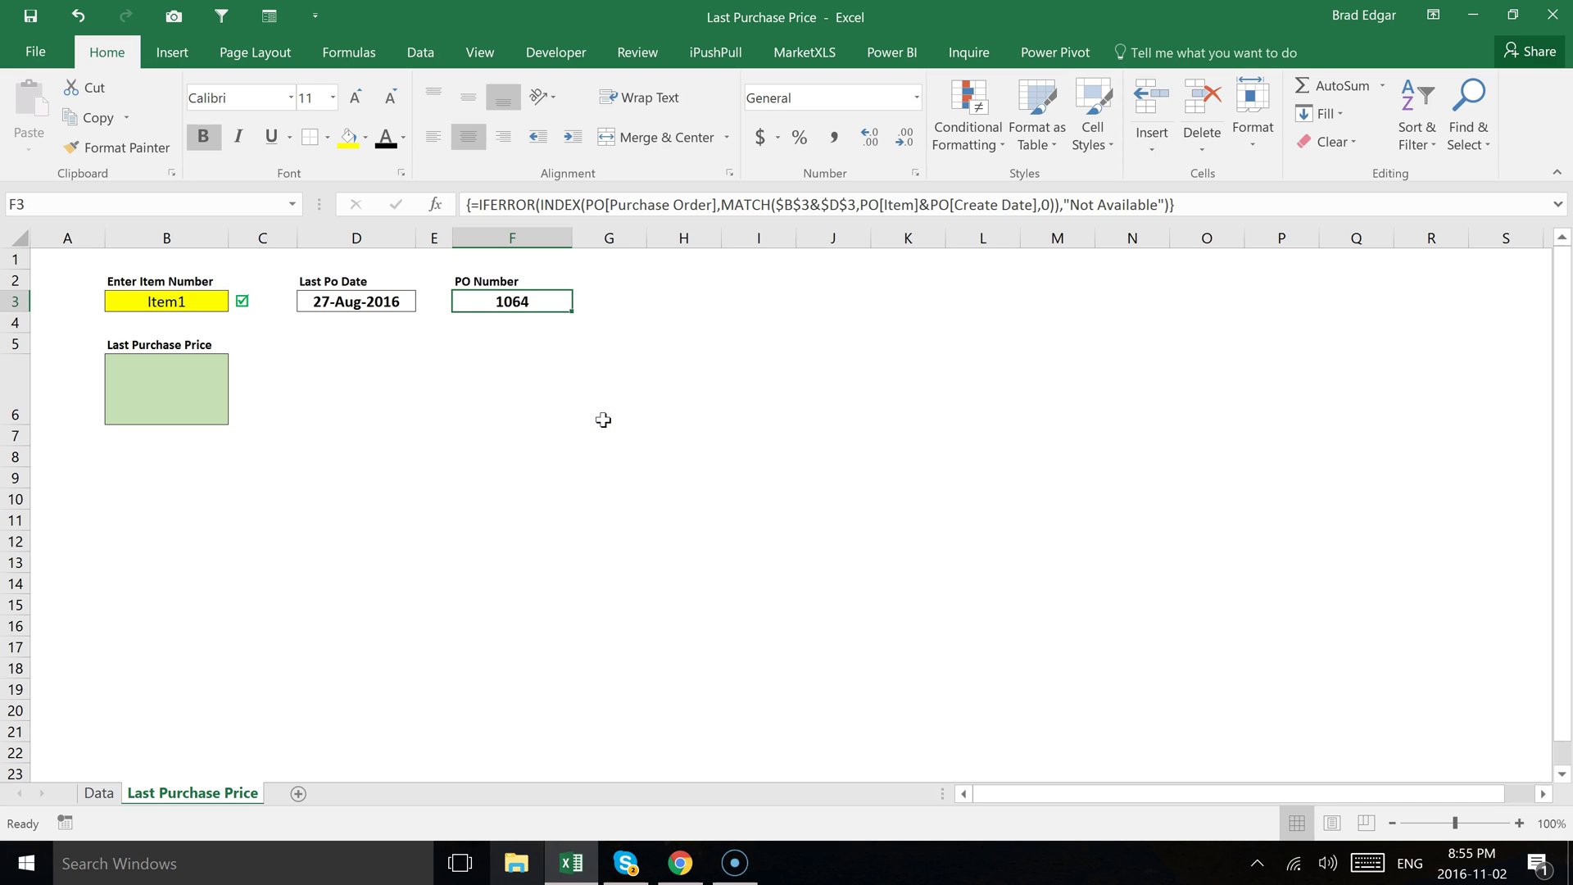
Copy the PO Number formula from F3 into the price cell B6
{"action": "key", "text": "ctrl+c"}
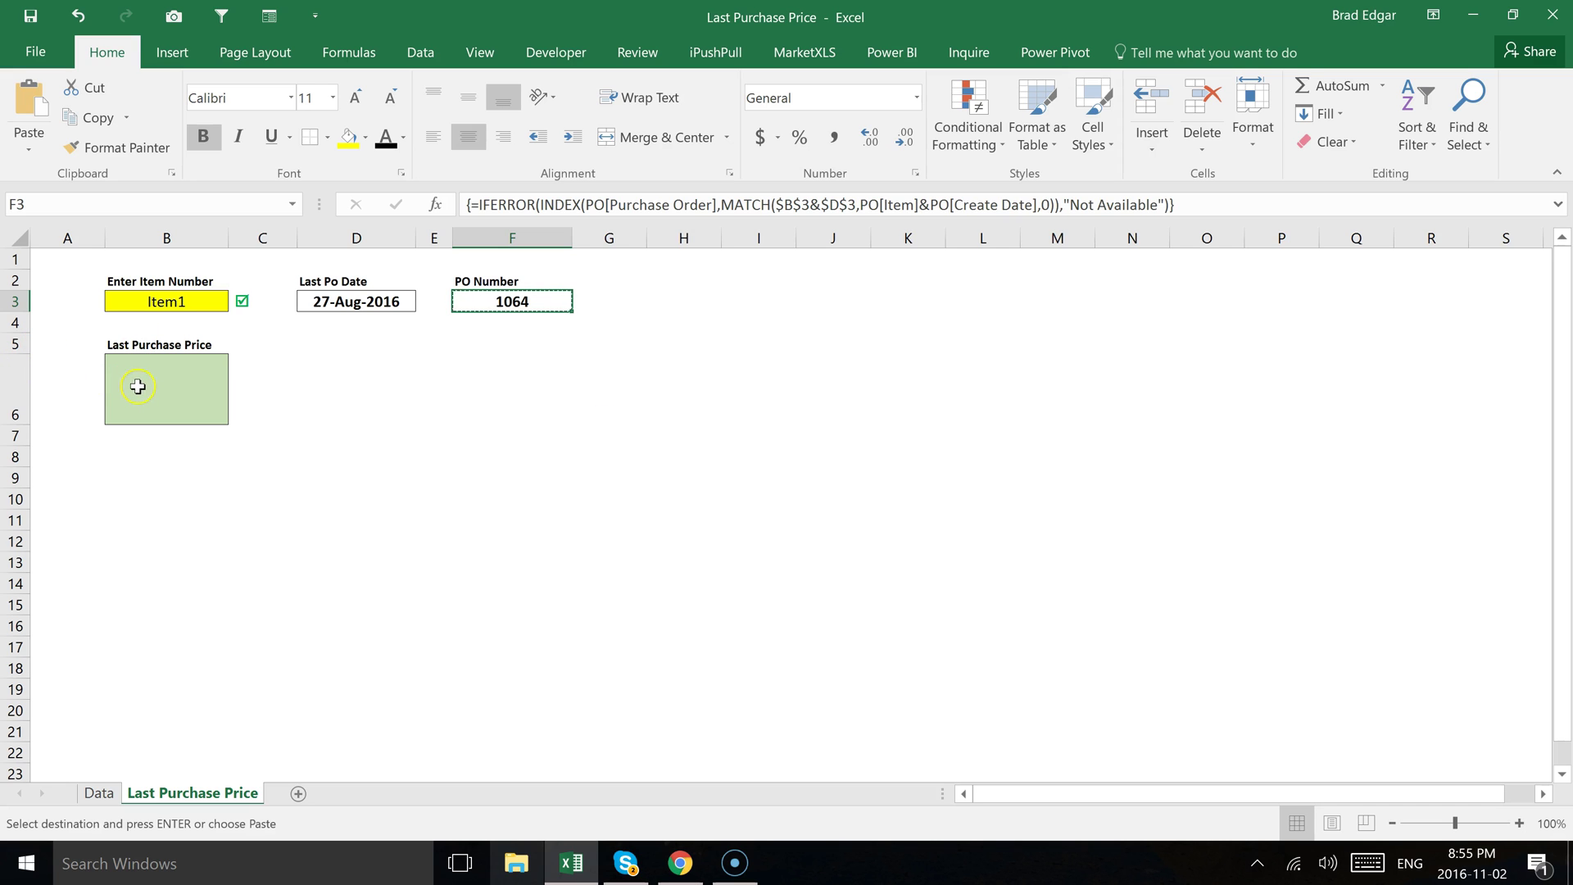
{"action": "left_click", "coordinate": [138, 386]}
{"action": "key", "text": "ctrl+v"}
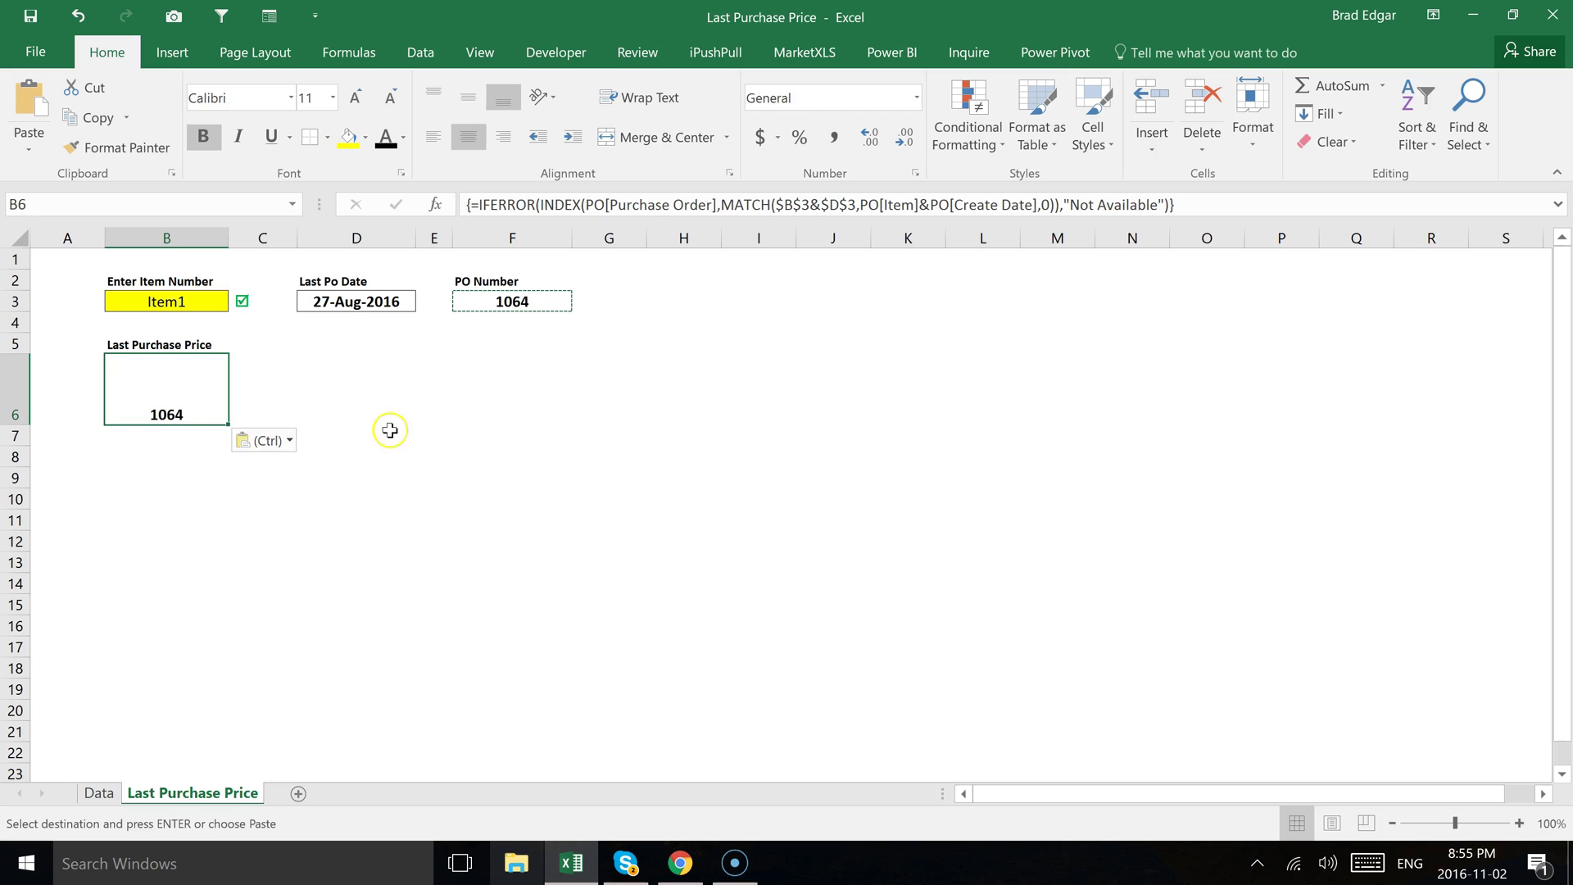
{"action": "left_click", "coordinate": [95, 477]}
{"action": "left_click", "coordinate": [182, 391]}
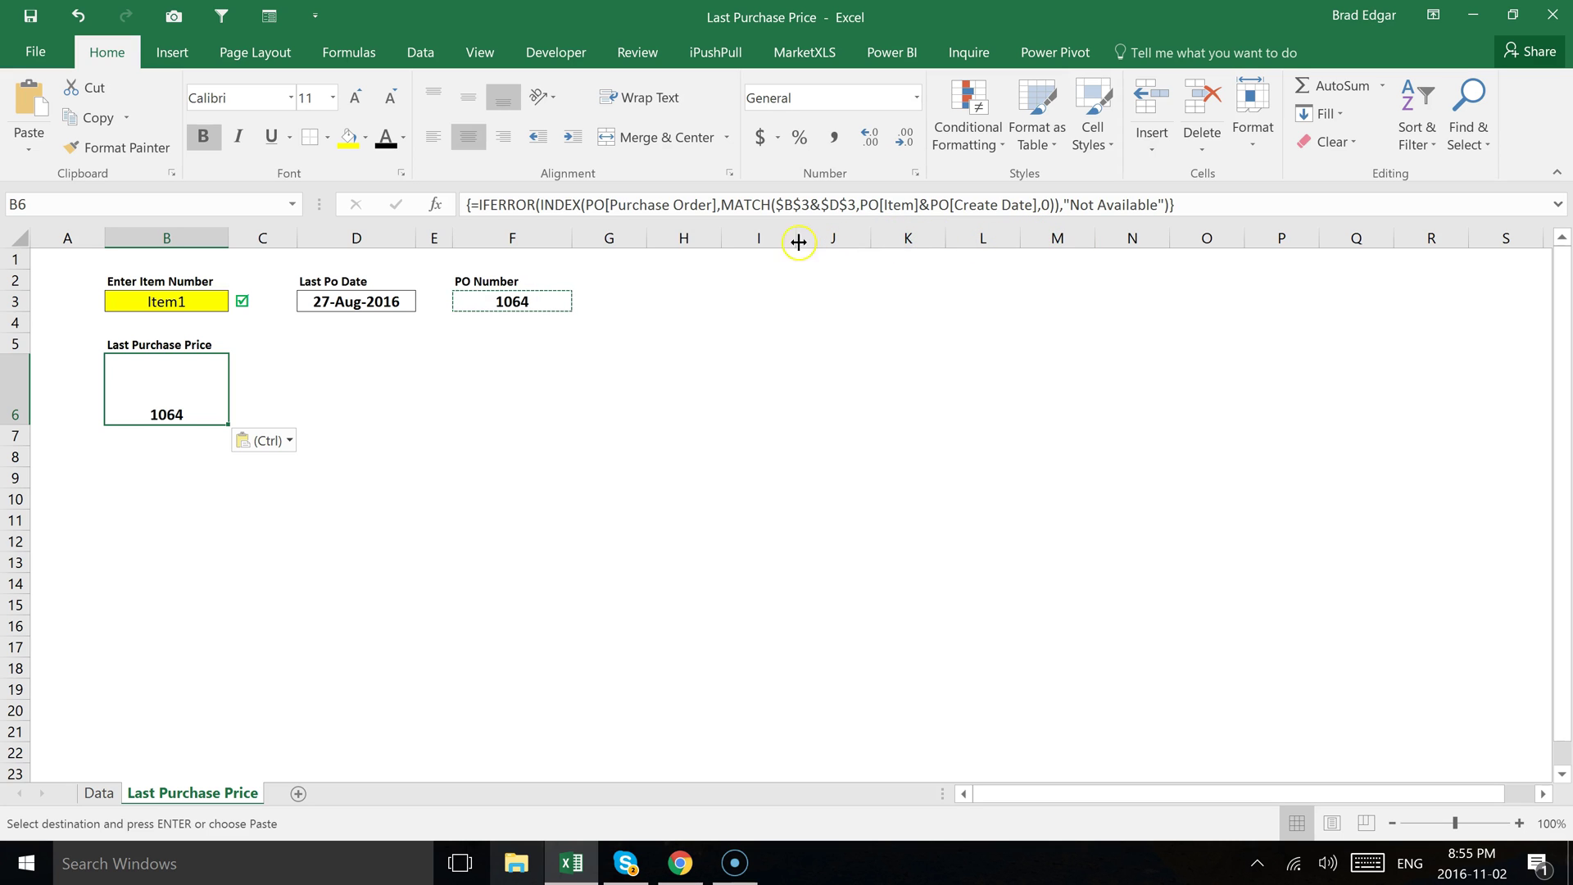
Change B6's reference from PO[Purchase Order] to PO[Unit Price] and enter it as an array formula
{"action": "left_click", "coordinate": [709, 204]}
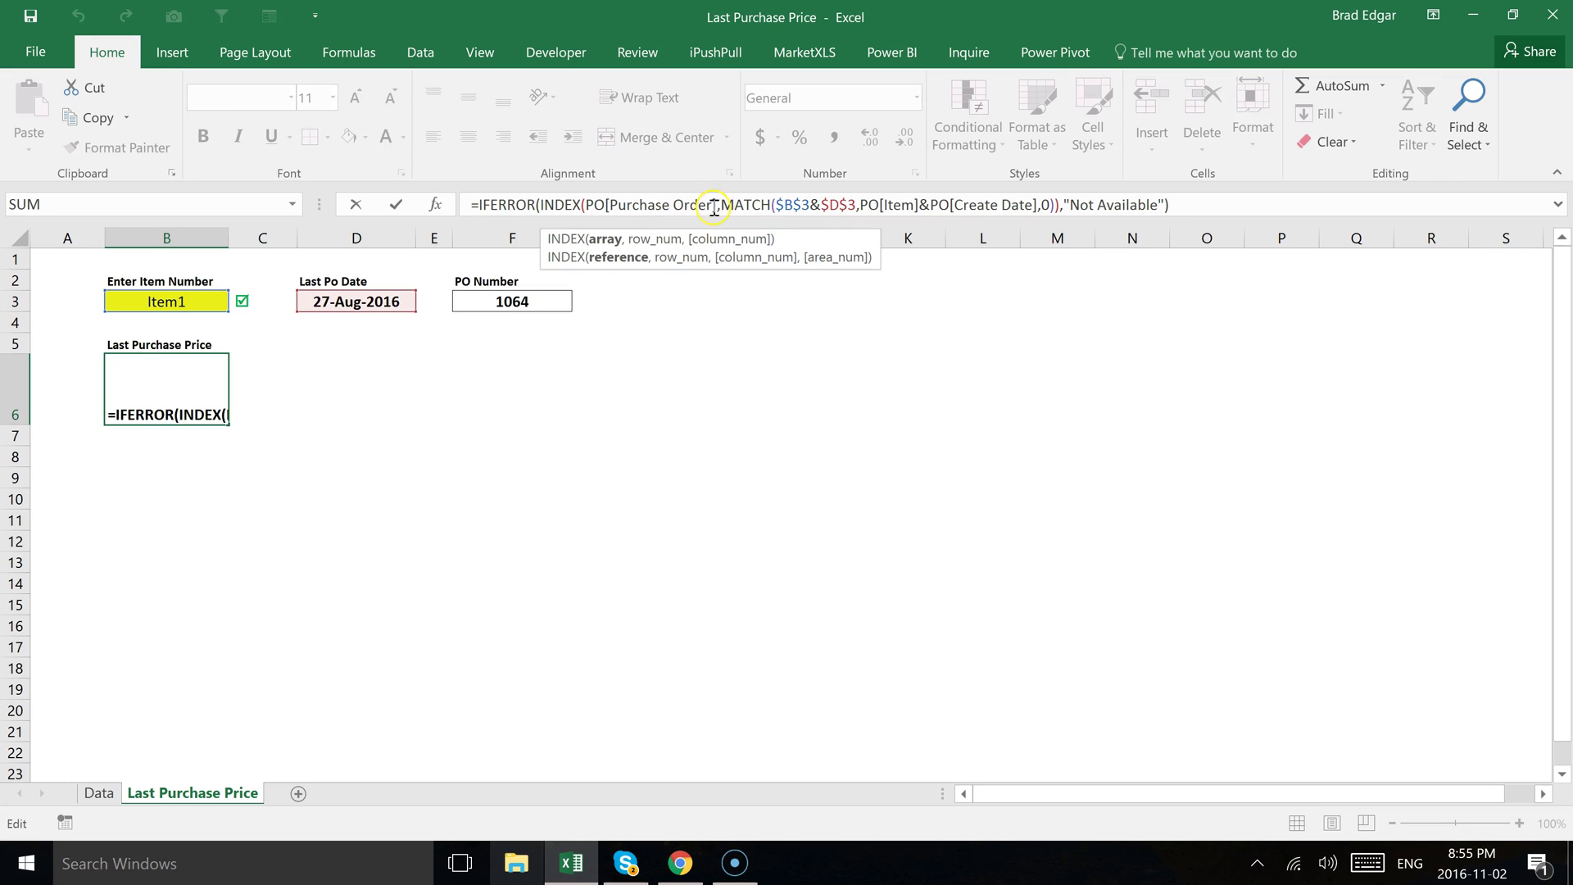
{"action": "key", "text": "BackSpace"}
{"action": "key", "text": "BackSpace"}
{"action": "key", "text": "BackSpace"}
{"action": "key", "text": "BackSpace"}
{"action": "key", "text": "BackSpace"}
{"action": "key", "text": "BackSpace"}
{"action": "key", "text": "BackSpace"}
{"action": "key", "text": "BackSpace"}
{"action": "key", "text": "BackSpace"}
{"action": "key", "text": "BackSpace"}
{"action": "key", "text": "BackSpace"}
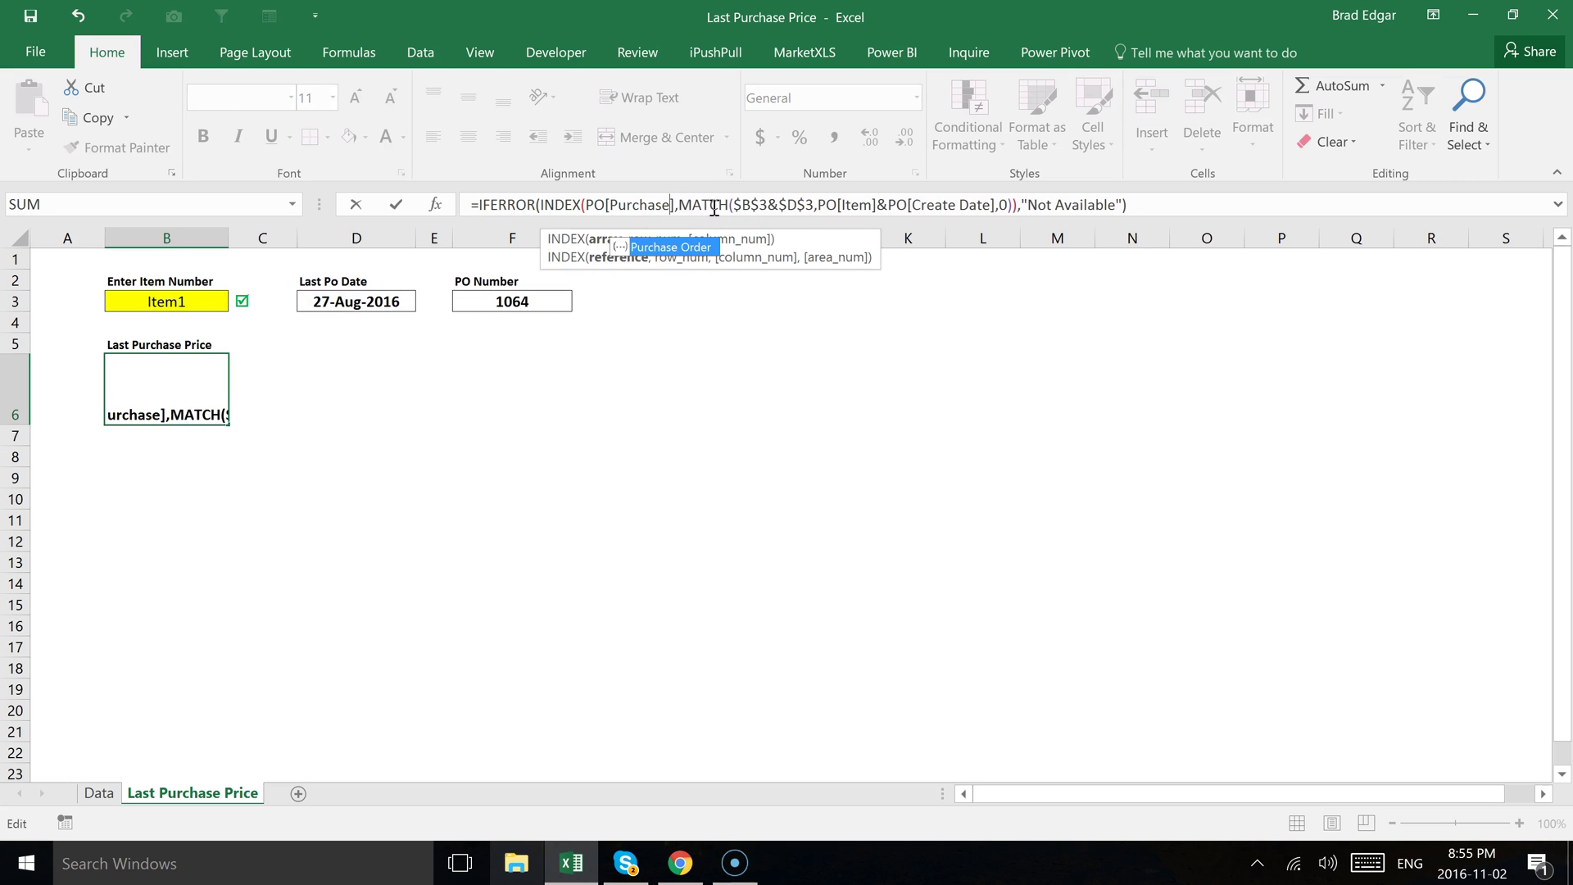
{"action": "key", "text": "BackSpace"}
{"action": "key", "text": "BackSpace"}
{"action": "key", "text": "BackSpace"}
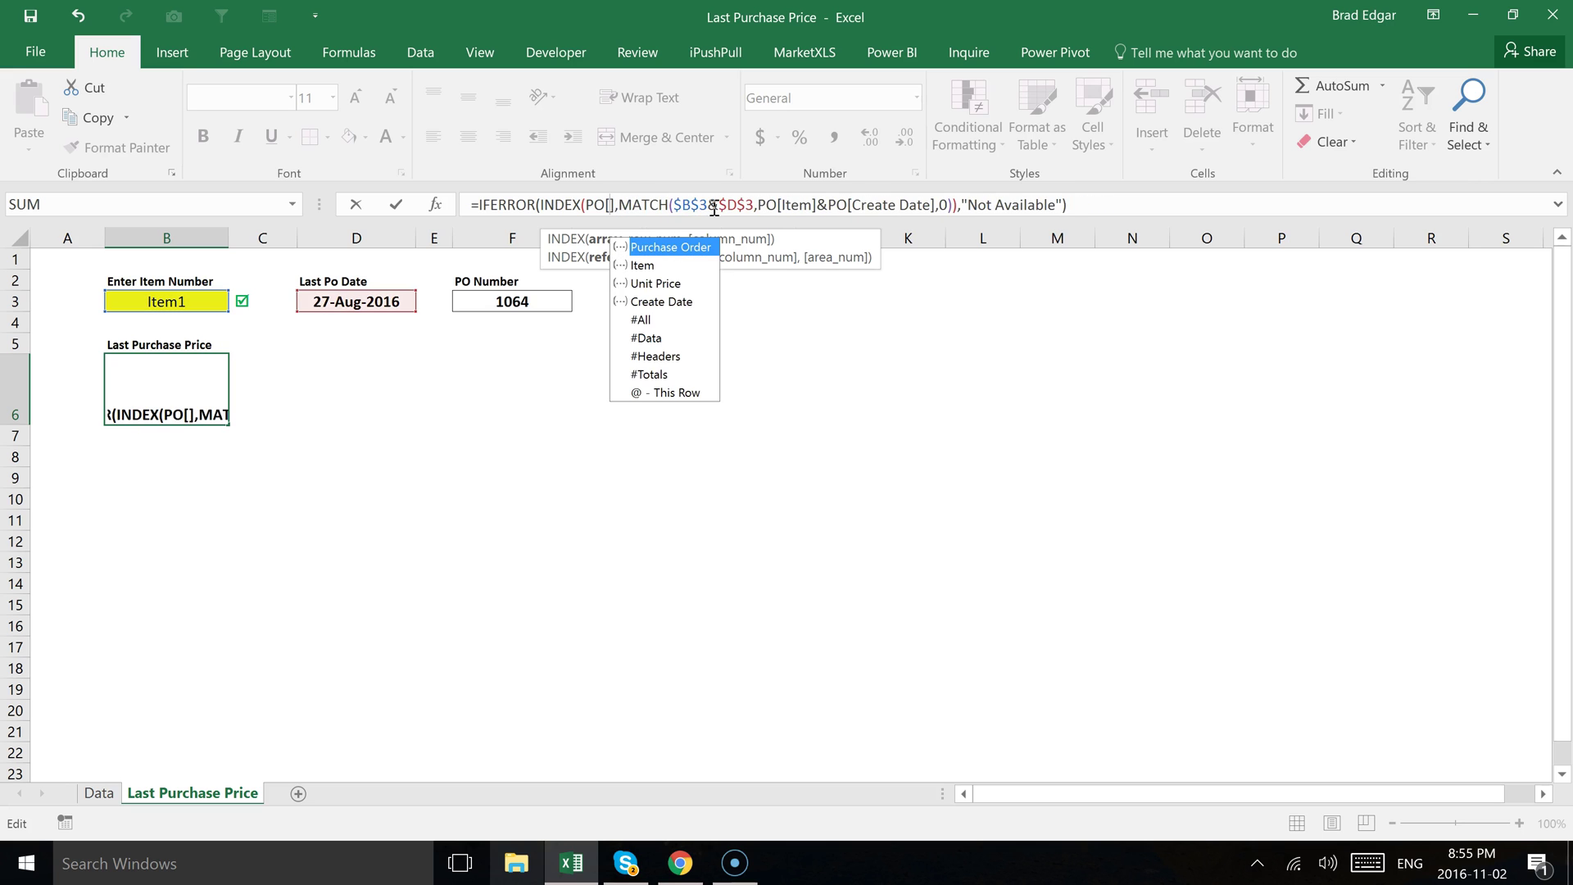
{"action": "type", "text": "unit"}
{"action": "key", "text": "Tab"}
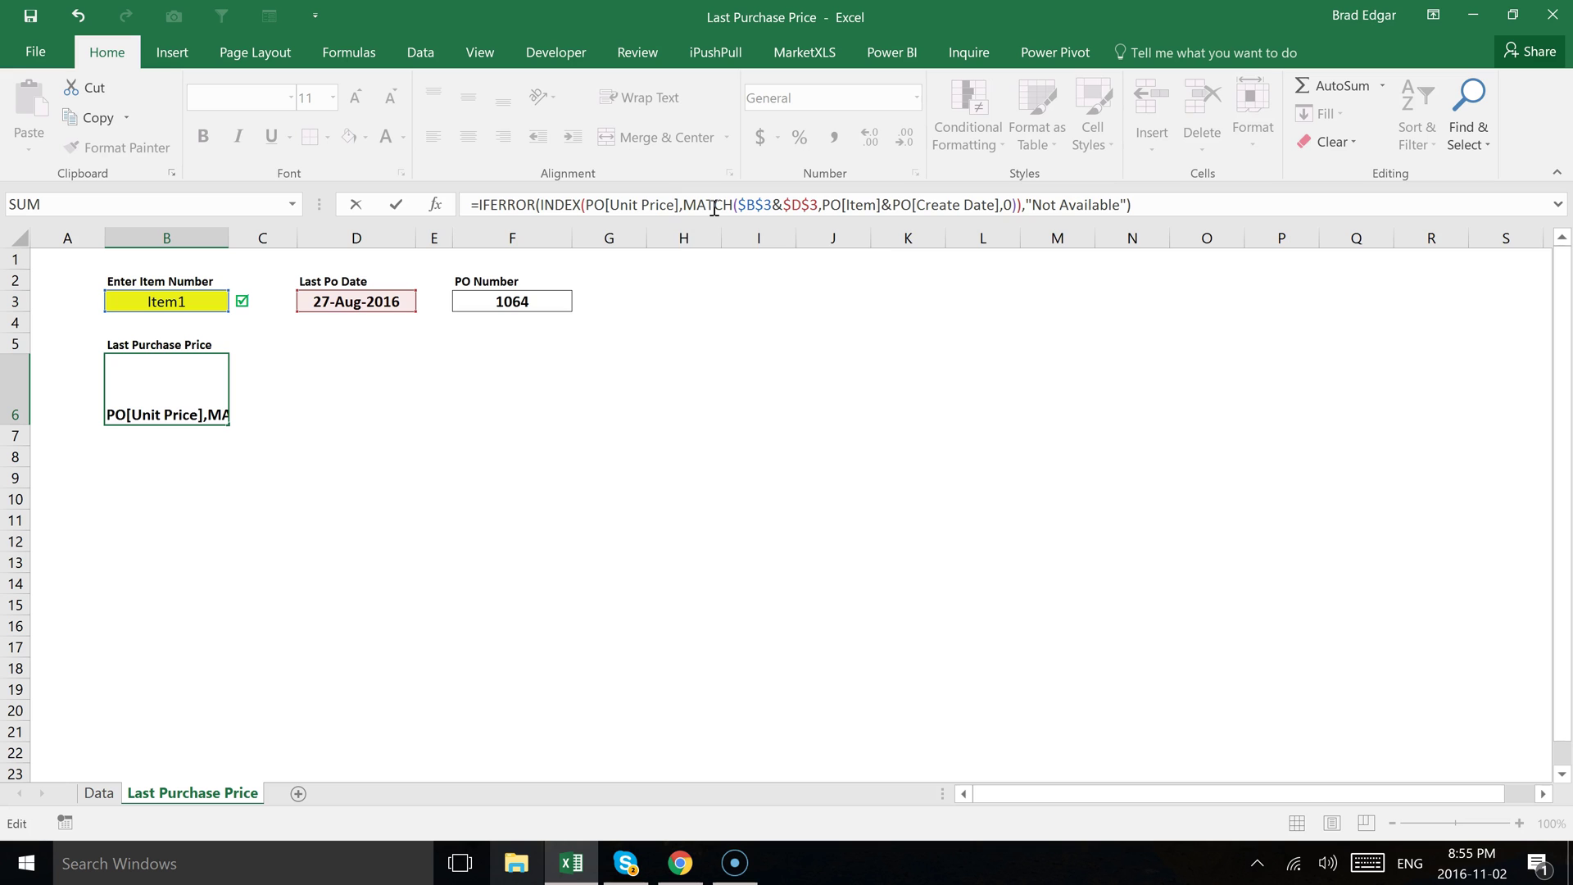
{"action": "key", "text": "ctrl+shift+Return"}
Format B6 as Currency, middle-aligned, font size 22, with light green fill
{"action": "left_click", "coordinate": [298, 604]}
{"action": "left_click", "coordinate": [168, 397]}
{"action": "left_click", "coordinate": [914, 97]}
{"action": "left_click", "coordinate": [912, 96]}
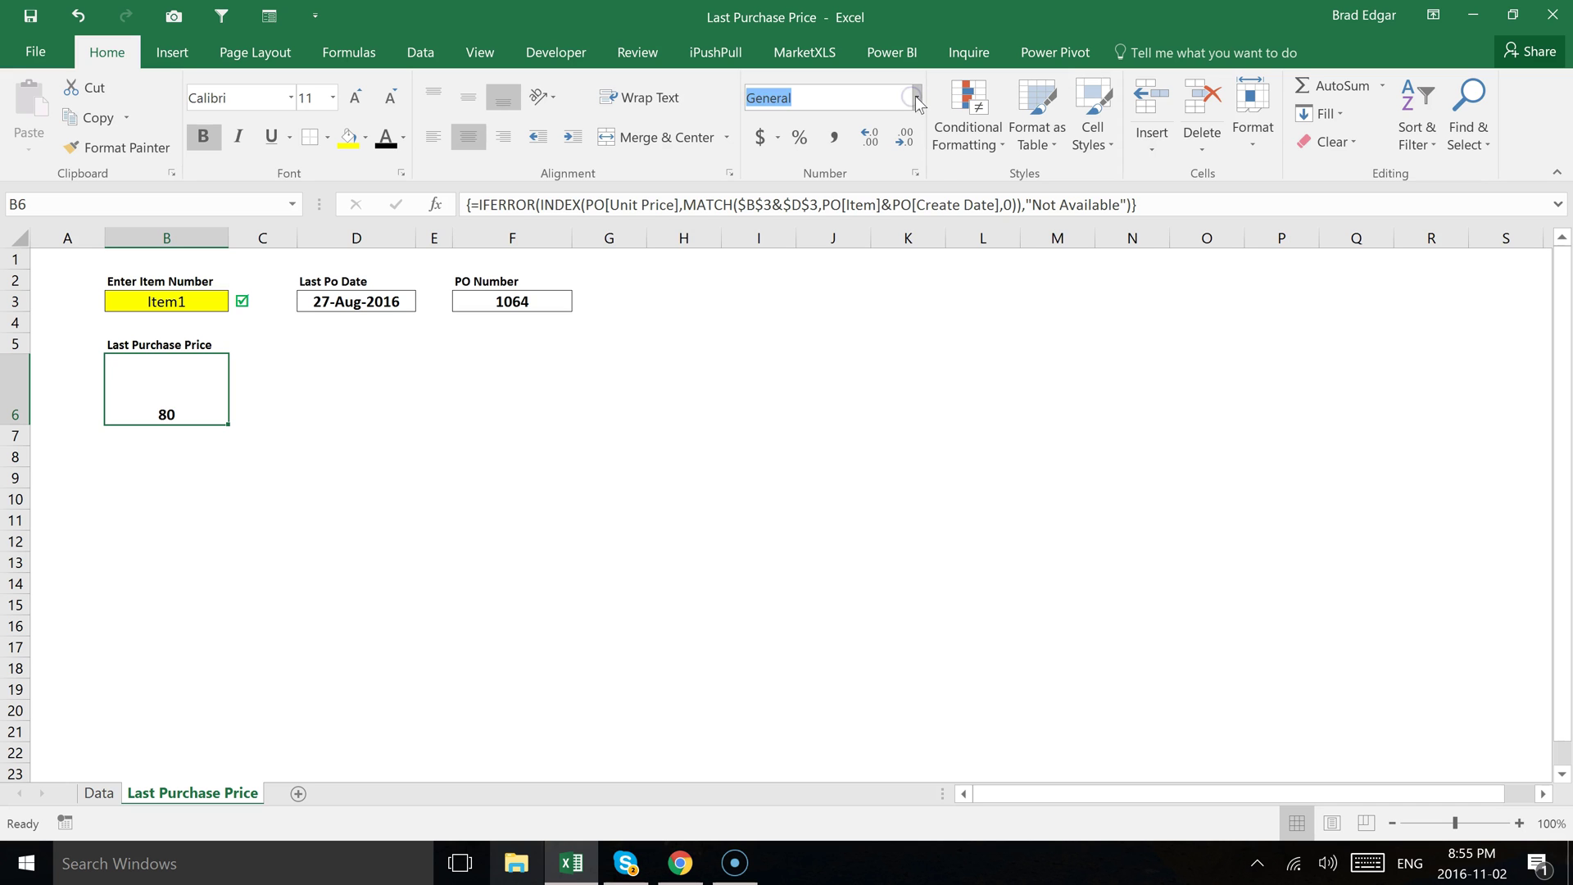
{"action": "left_click", "coordinate": [919, 104]}
{"action": "left_click", "coordinate": [835, 213]}
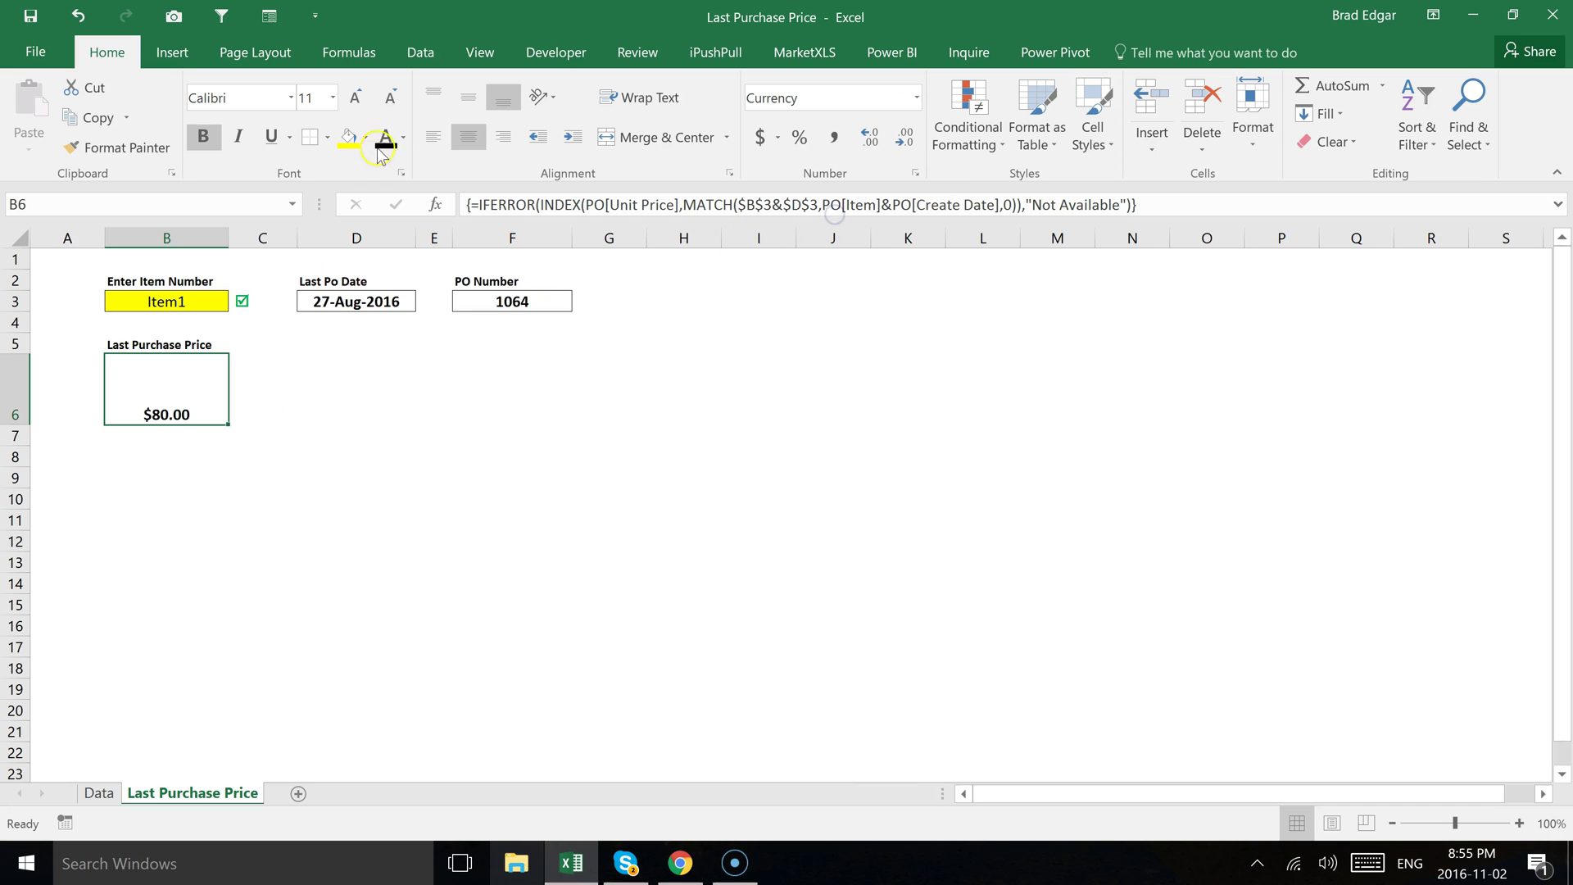
{"action": "left_click", "coordinate": [468, 96]}
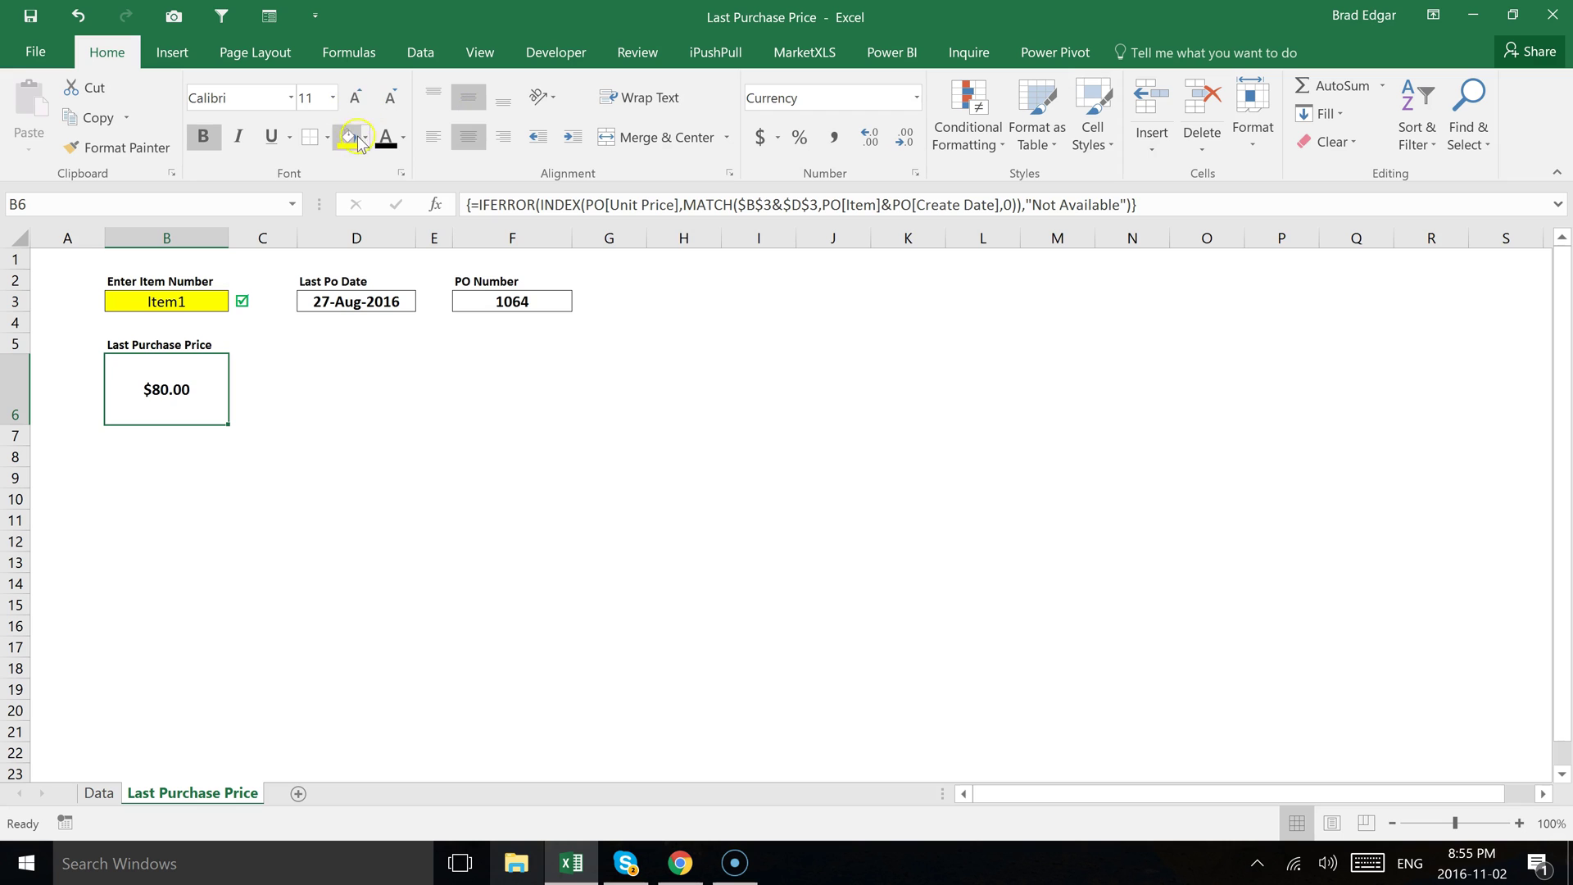
{"action": "left_click", "coordinate": [351, 98]}
{"action": "left_click", "coordinate": [351, 99]}
{"action": "left_click", "coordinate": [349, 96]}
{"action": "left_click", "coordinate": [349, 97]}
{"action": "left_click", "coordinate": [349, 97]}
{"action": "left_click", "coordinate": [349, 96]}
{"action": "left_click", "coordinate": [365, 138]}
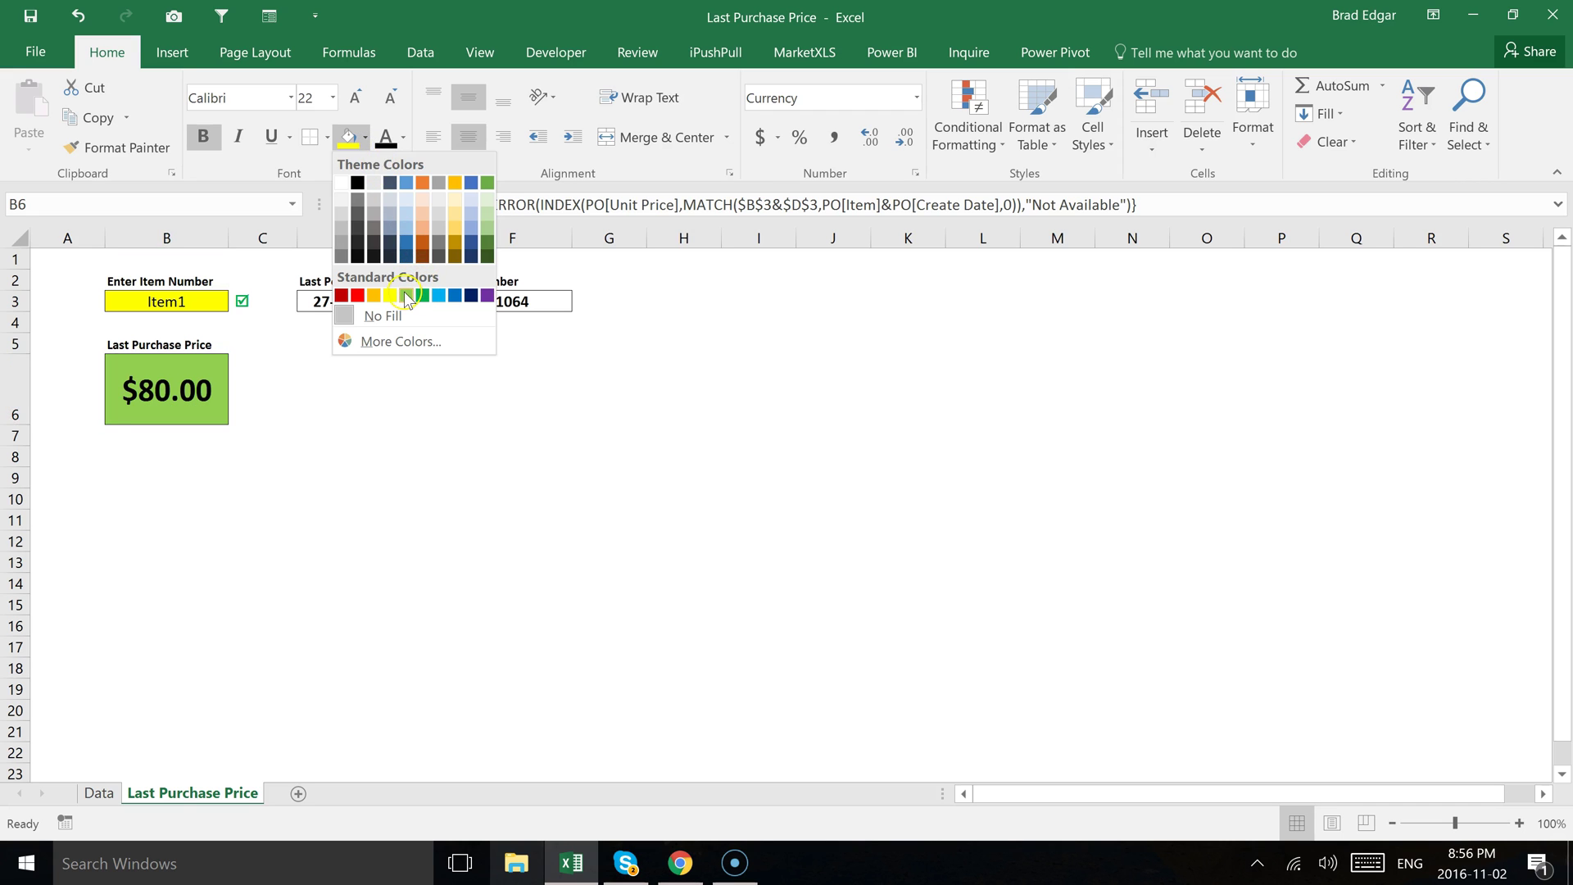
{"action": "left_click", "coordinate": [405, 295]}
Enter Item2 as the item number in B3
{"action": "left_click", "coordinate": [185, 300]}
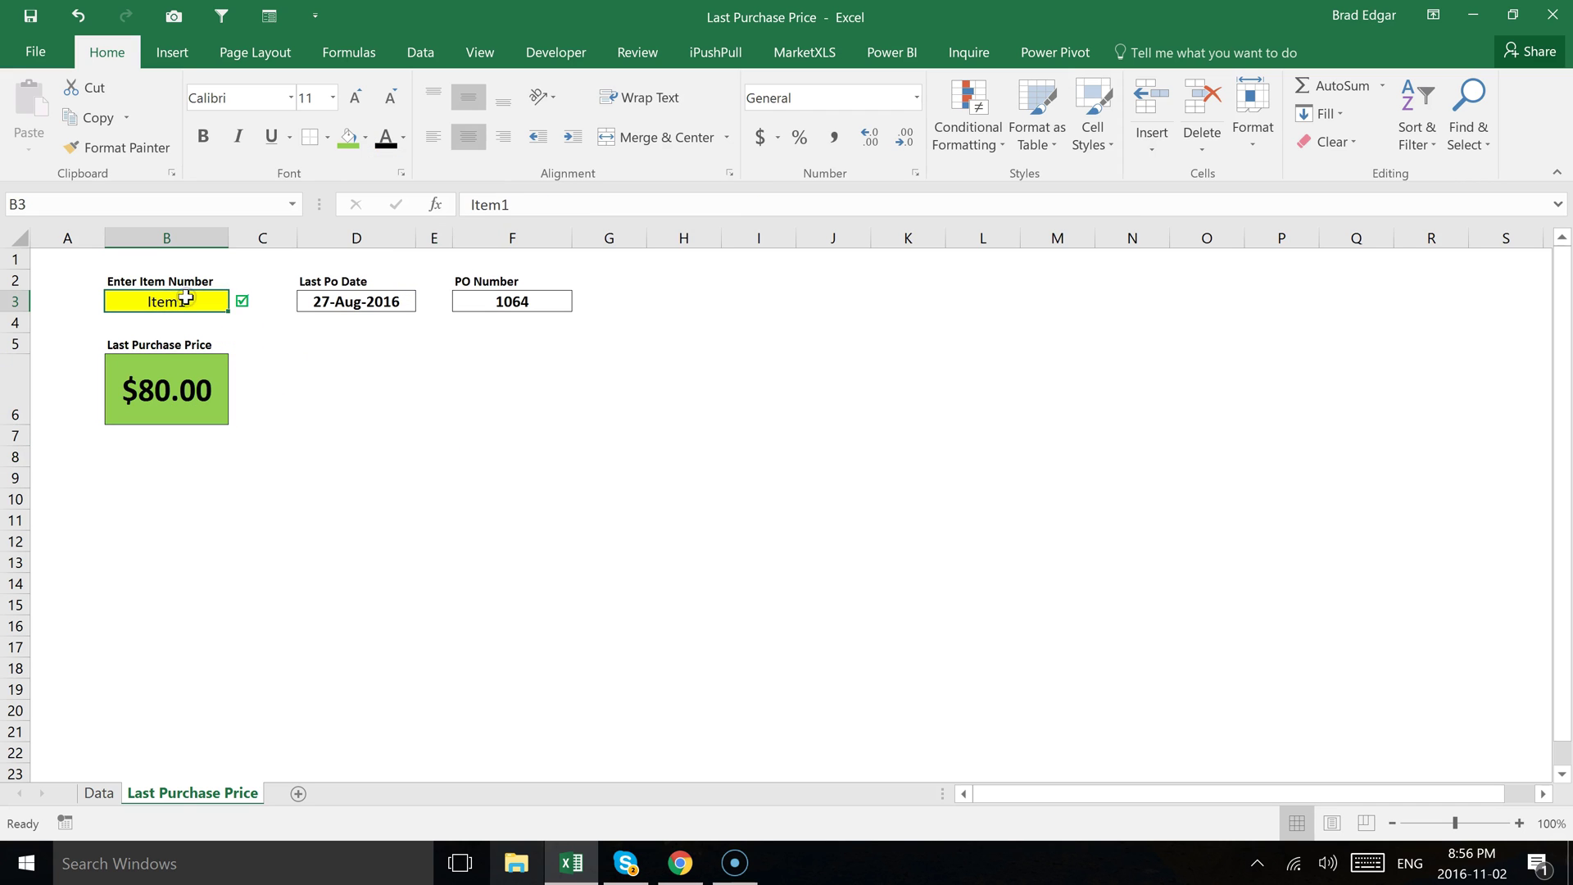
{"action": "type", "text": "Item2"}
{"action": "key", "text": "Return"}
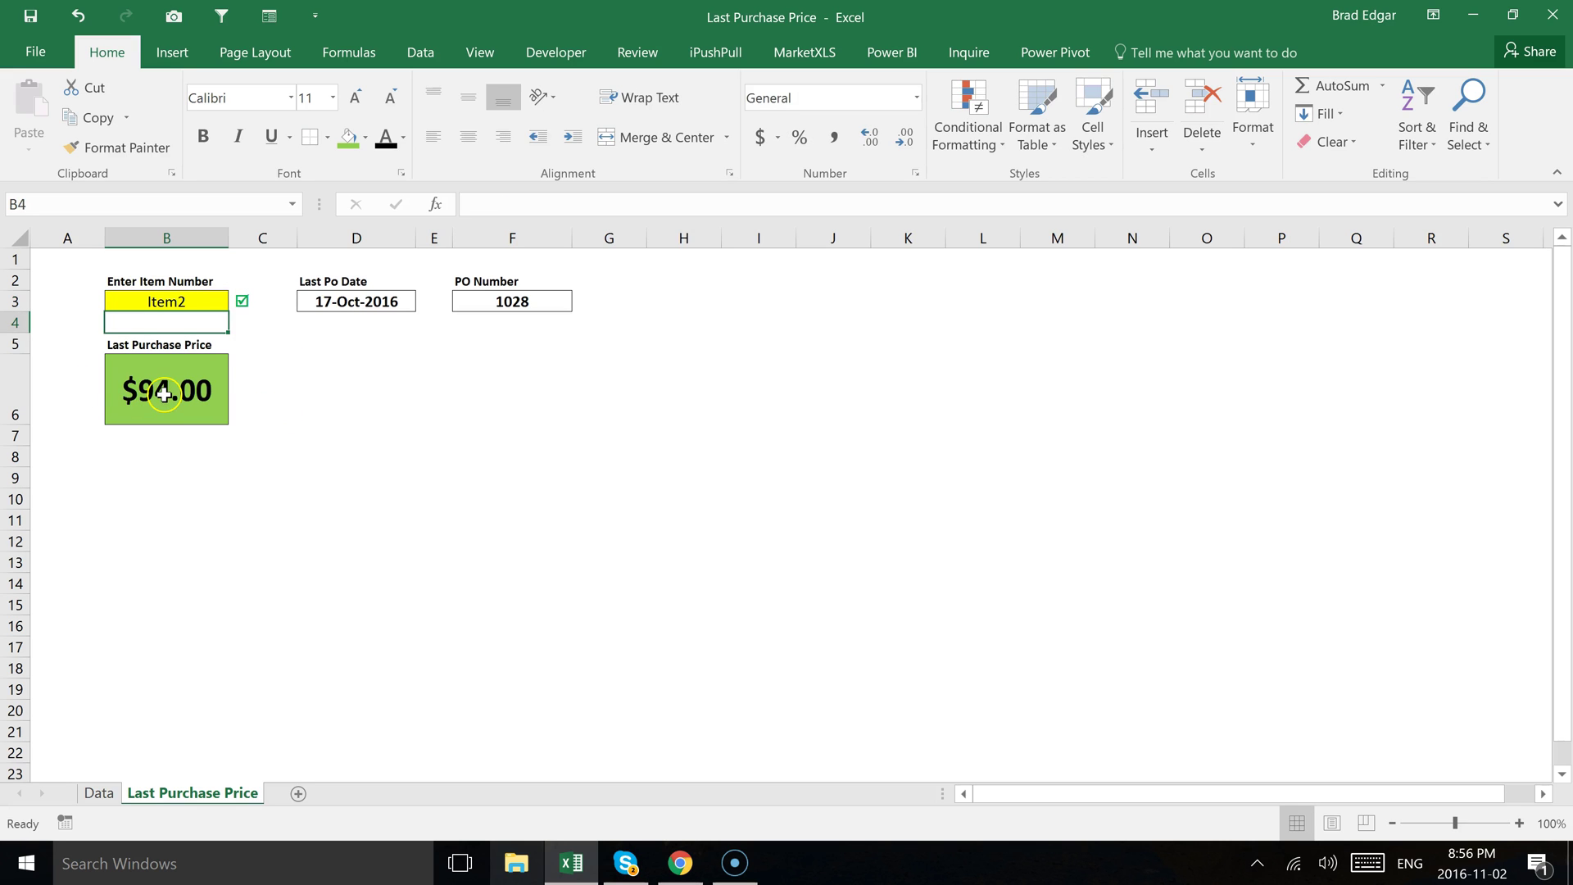
Filter the Data table's Item column to Item2 and sort Create Date newest to oldest
{"action": "left_click", "coordinate": [104, 795]}
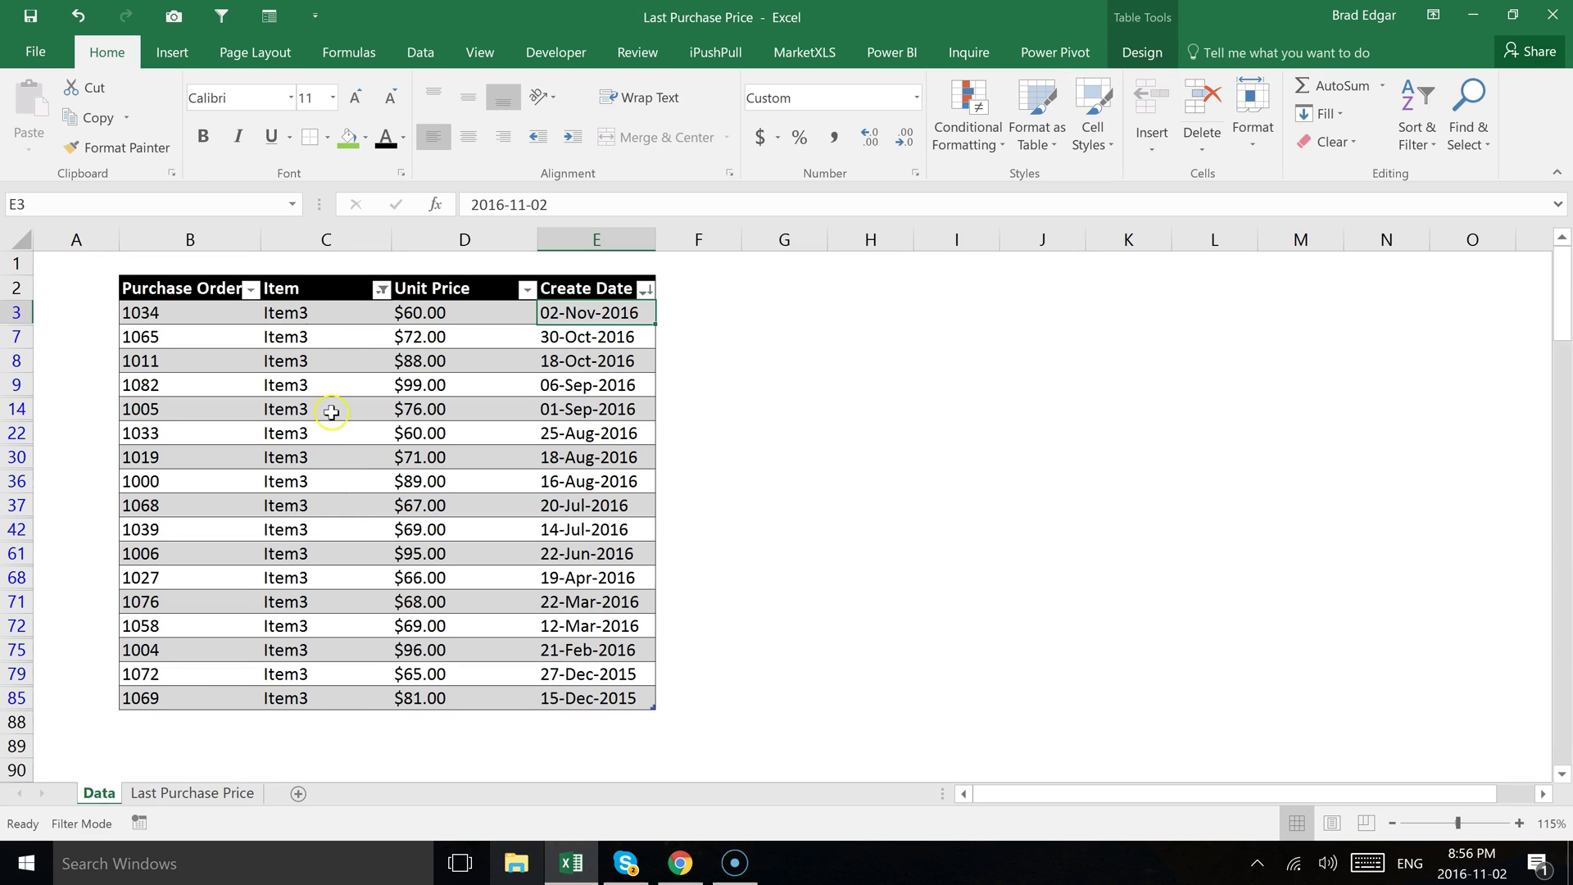
{"action": "left_click", "coordinate": [200, 793]}
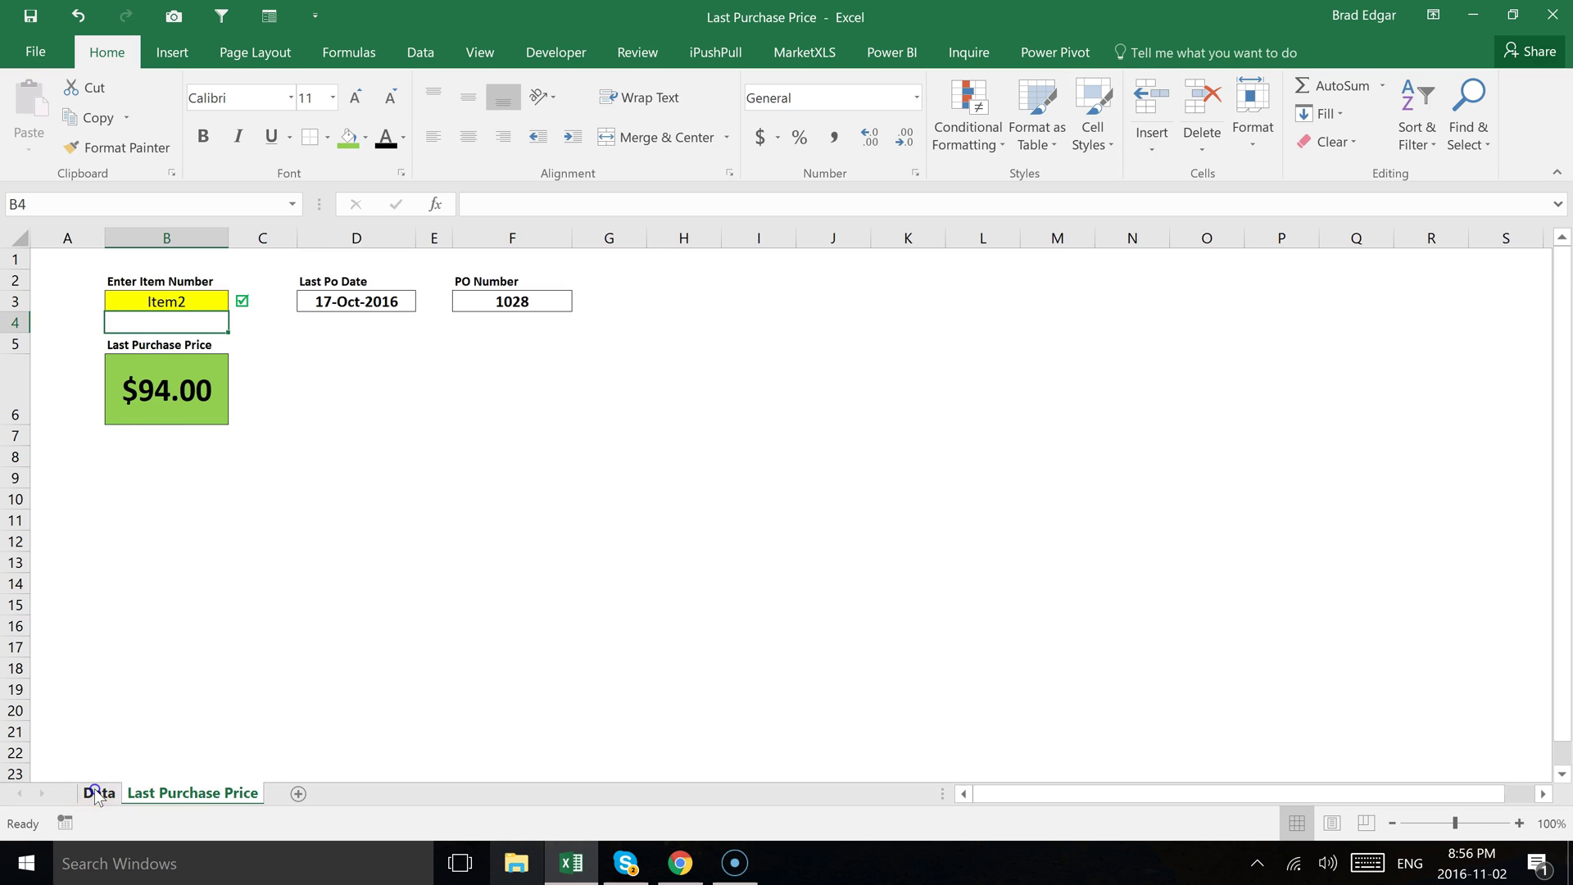
{"action": "left_click", "coordinate": [97, 794]}
{"action": "left_click", "coordinate": [381, 288]}
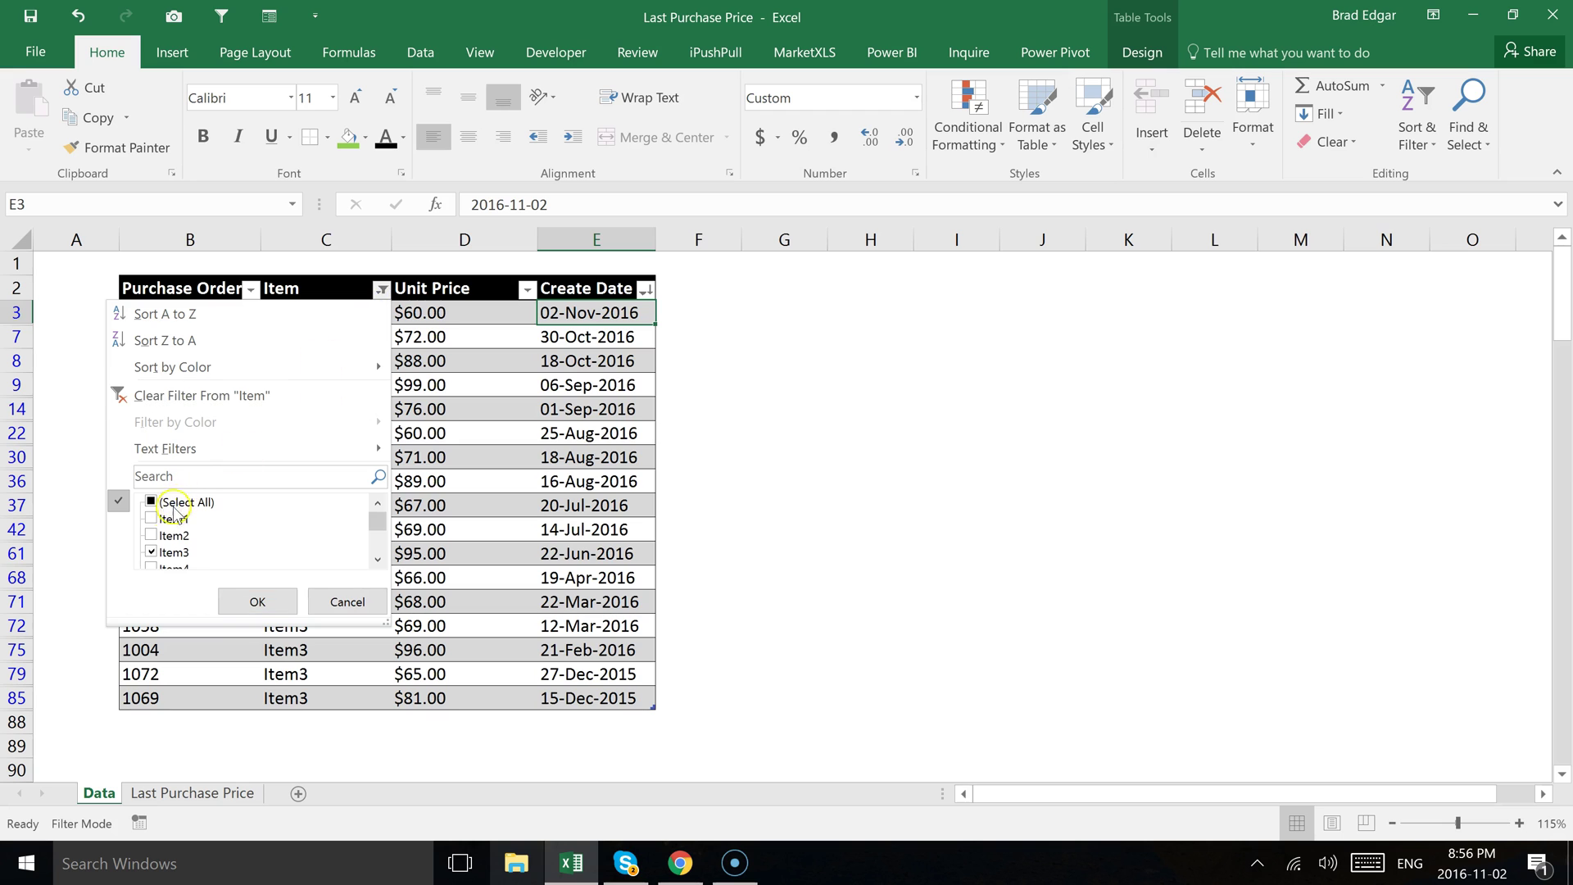
{"action": "left_click", "coordinate": [153, 552]}
{"action": "left_click", "coordinate": [152, 535]}
{"action": "left_click", "coordinate": [266, 606]}
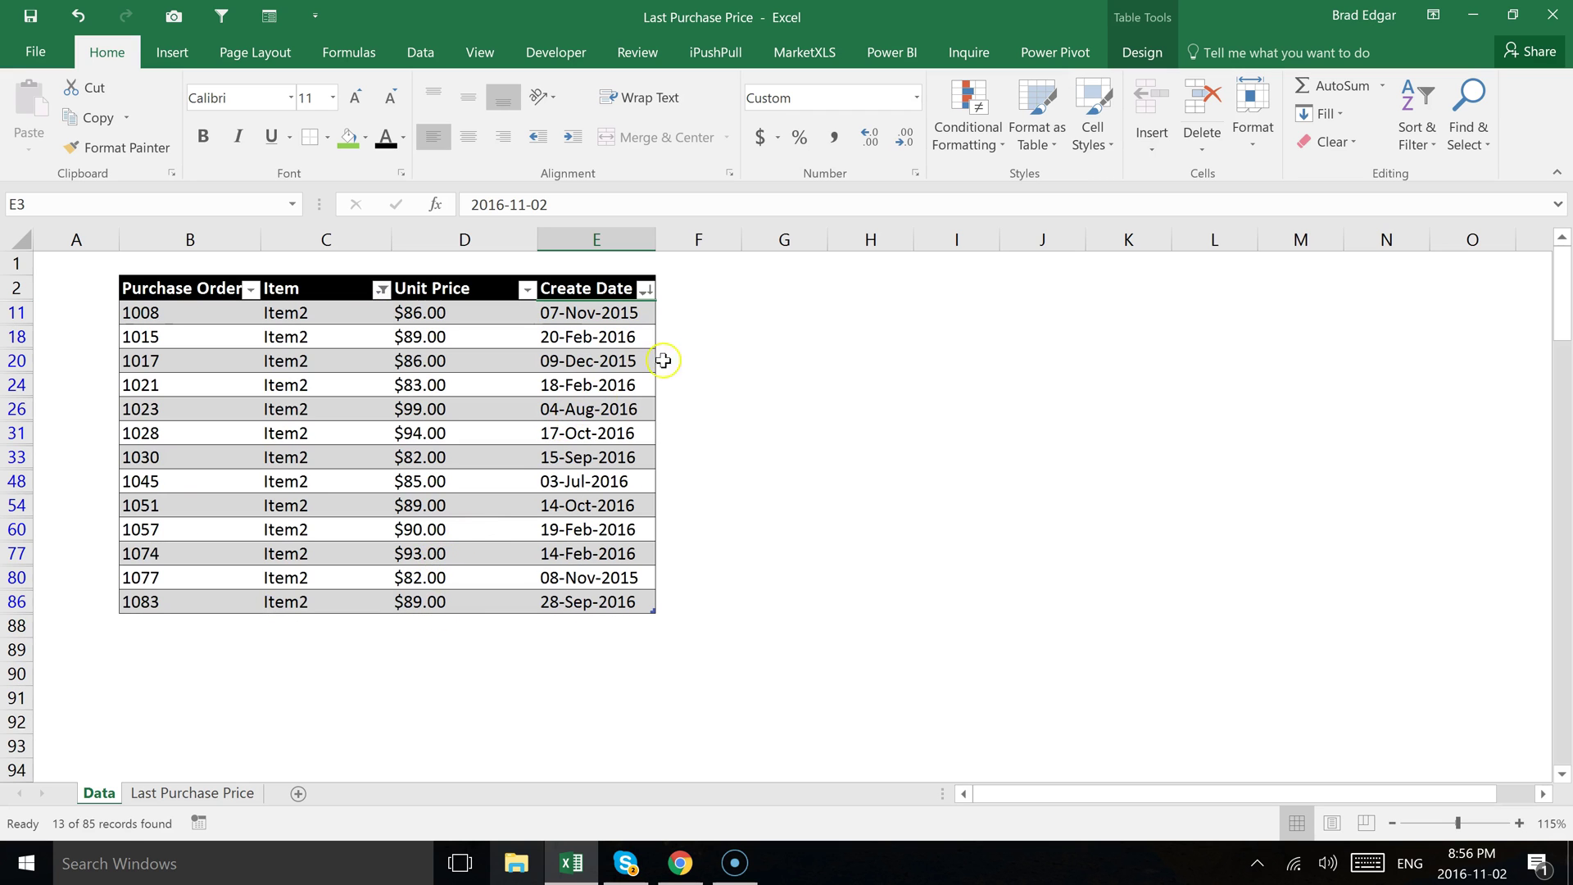
{"action": "left_click", "coordinate": [646, 291]}
{"action": "left_click", "coordinate": [580, 348]}
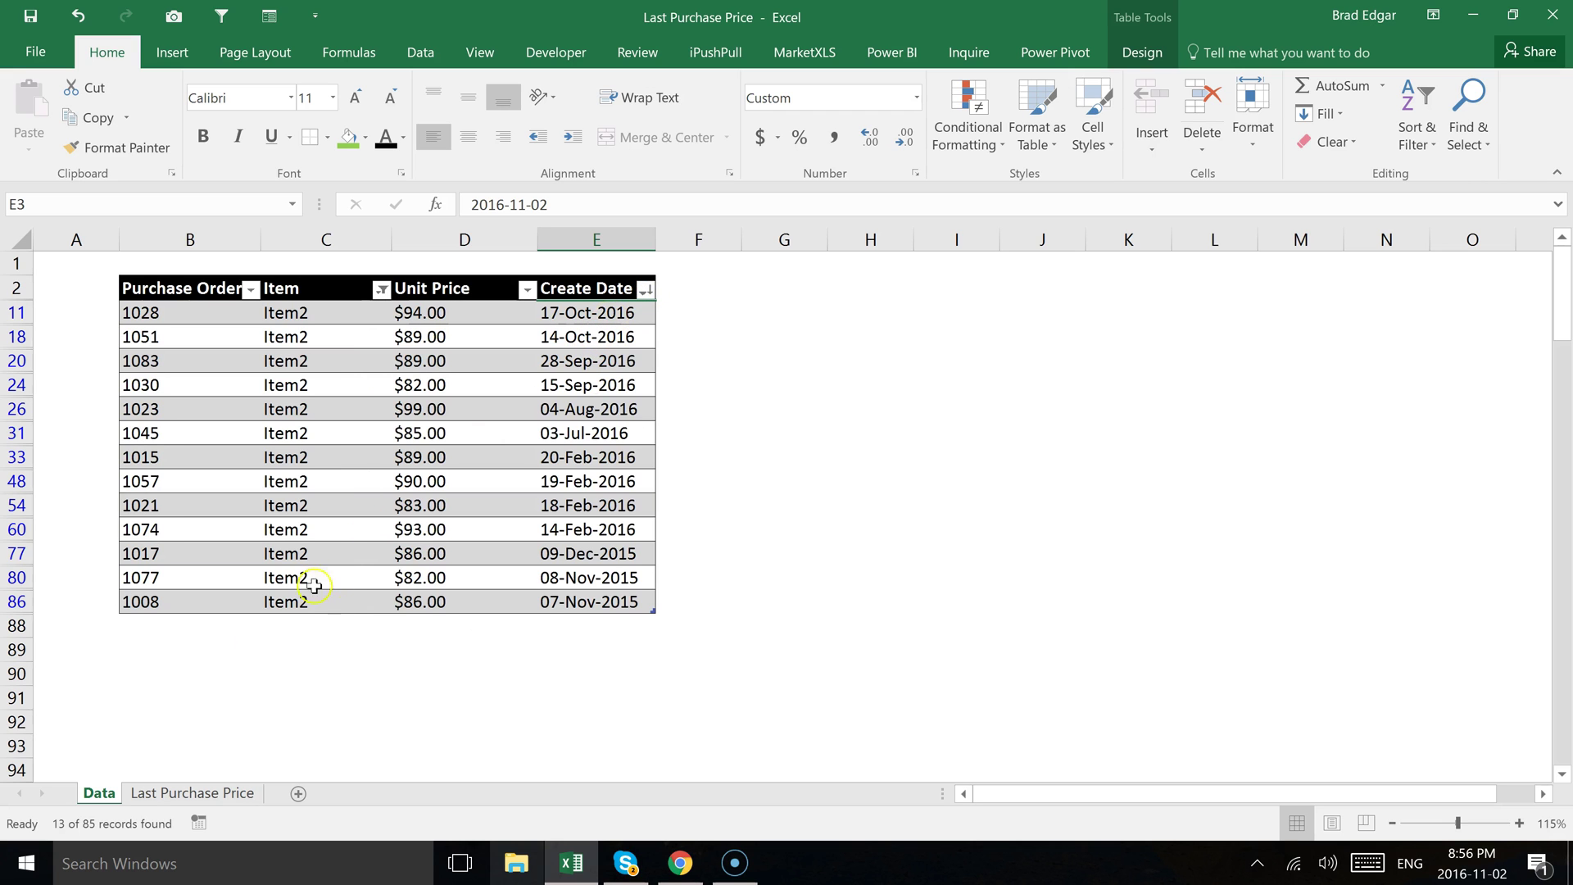
Back on Last Purchase Price, begin editing the item number in B3
{"action": "left_click", "coordinate": [163, 795]}
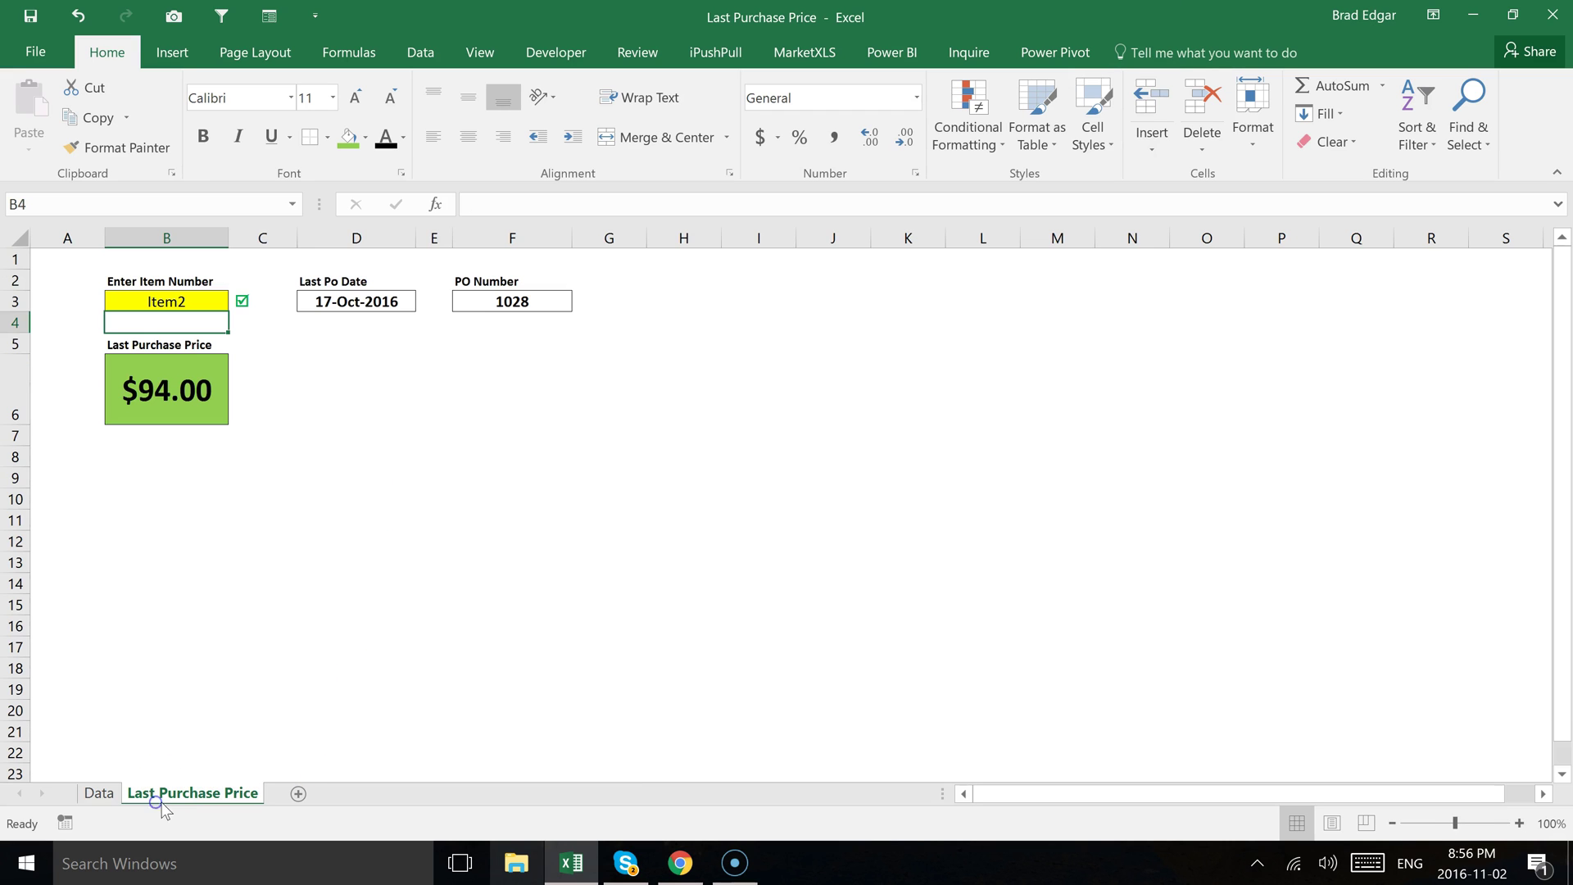
{"action": "left_click", "coordinate": [198, 304]}
{"action": "double_click", "coordinate": [198, 303]}
{"action": "key", "text": "BackSpace"}
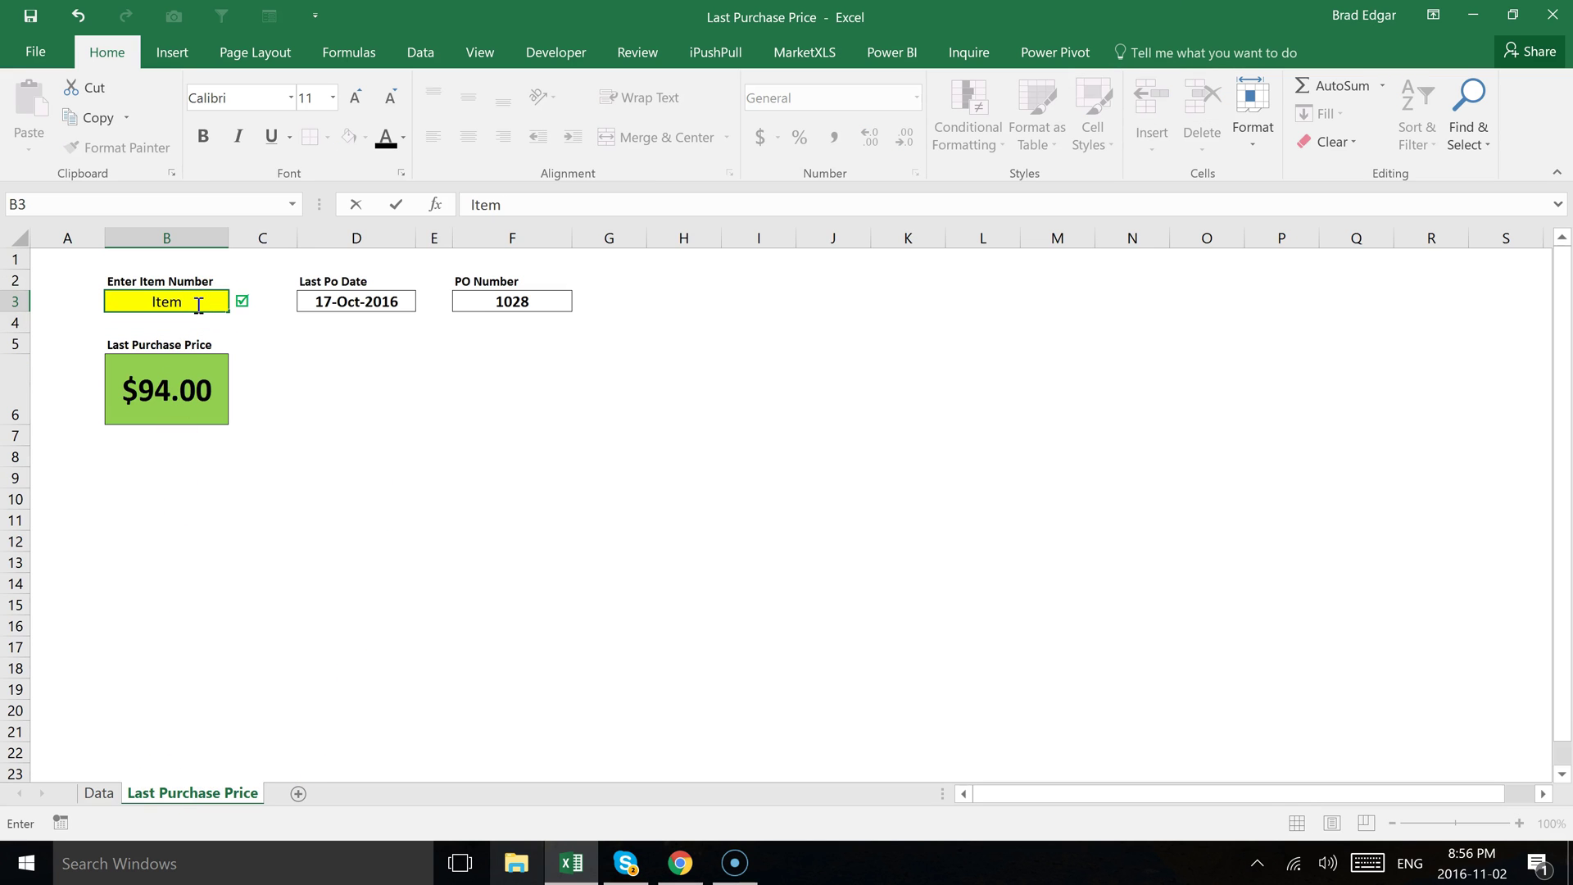
Enter Item44 in B3 and set the price cell B6 to shrink text to fit
{"action": "type", "text": "44"}
{"action": "key", "text": "Return"}
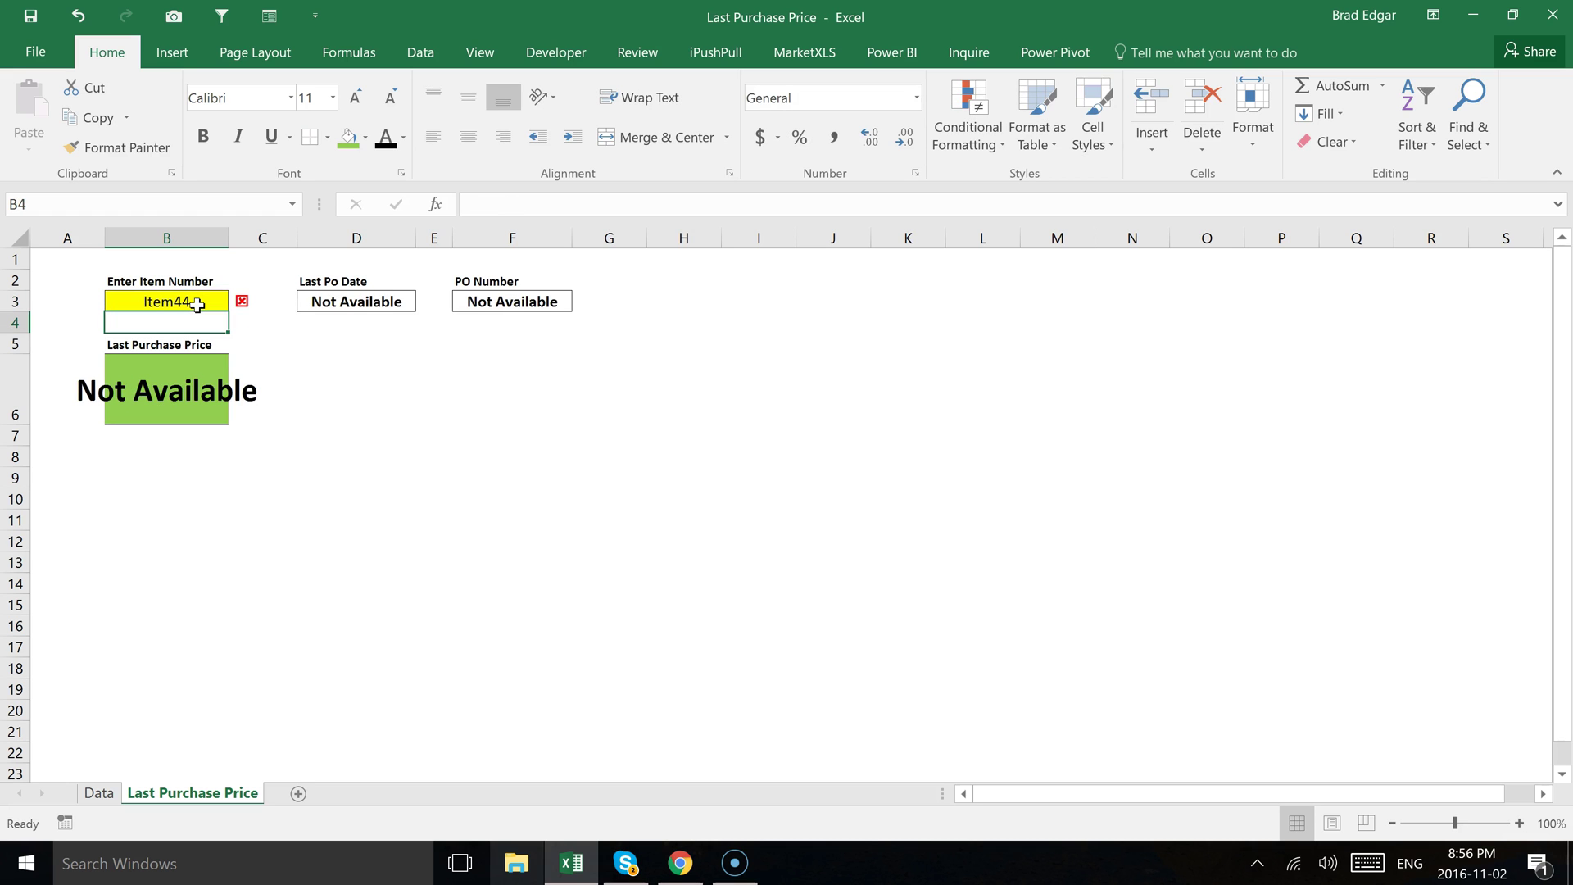
{"action": "left_click", "coordinate": [181, 387]}
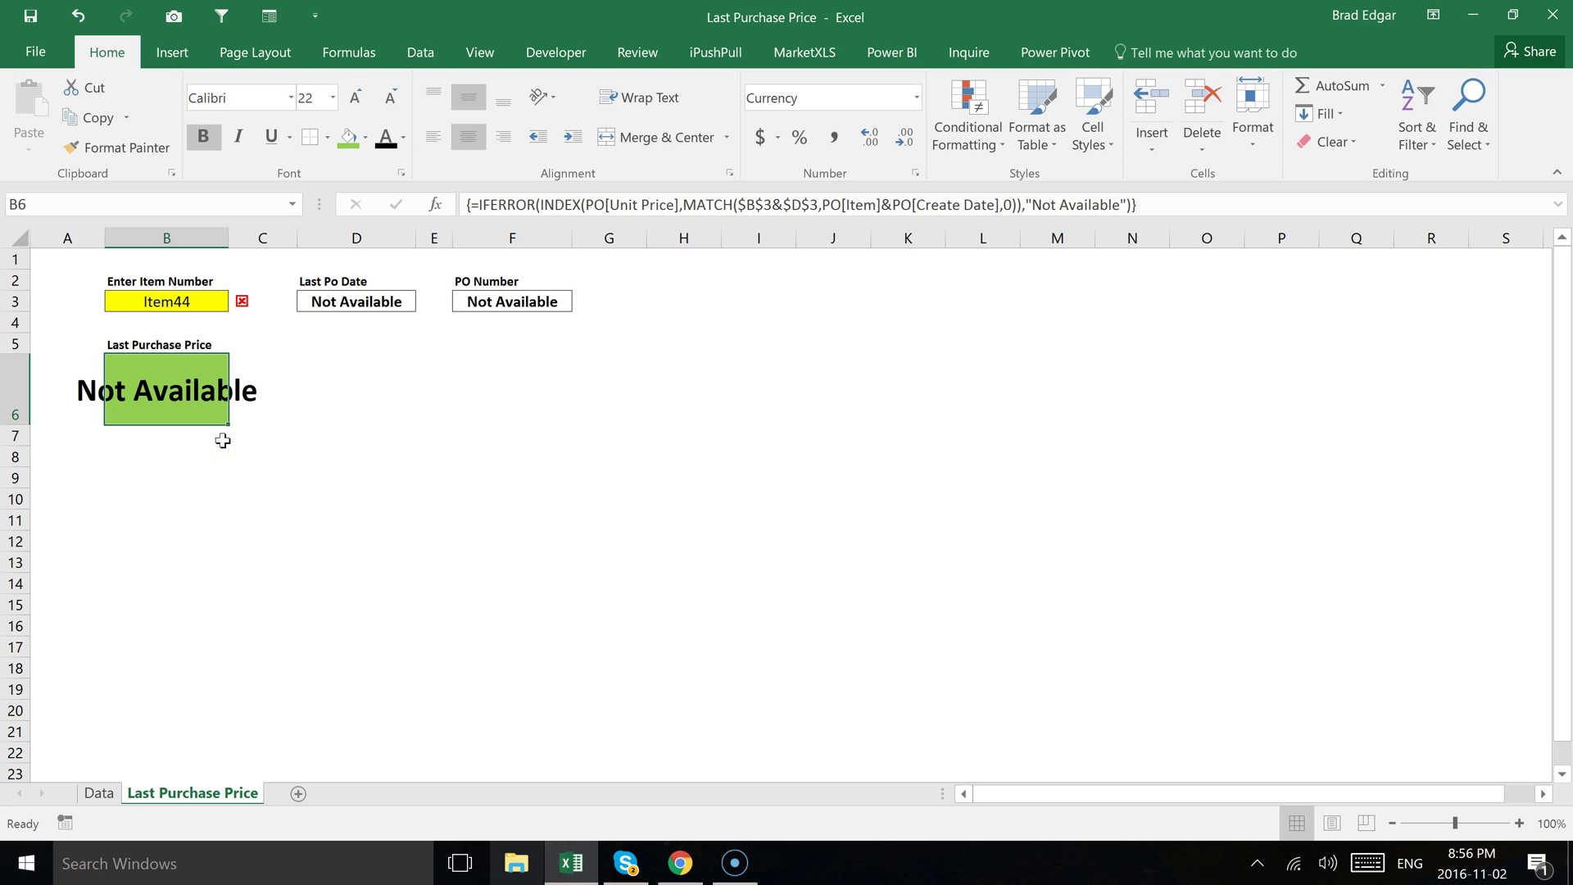
{"action": "key", "text": "ctrl+1"}
{"action": "left_click", "coordinate": [380, 484]}
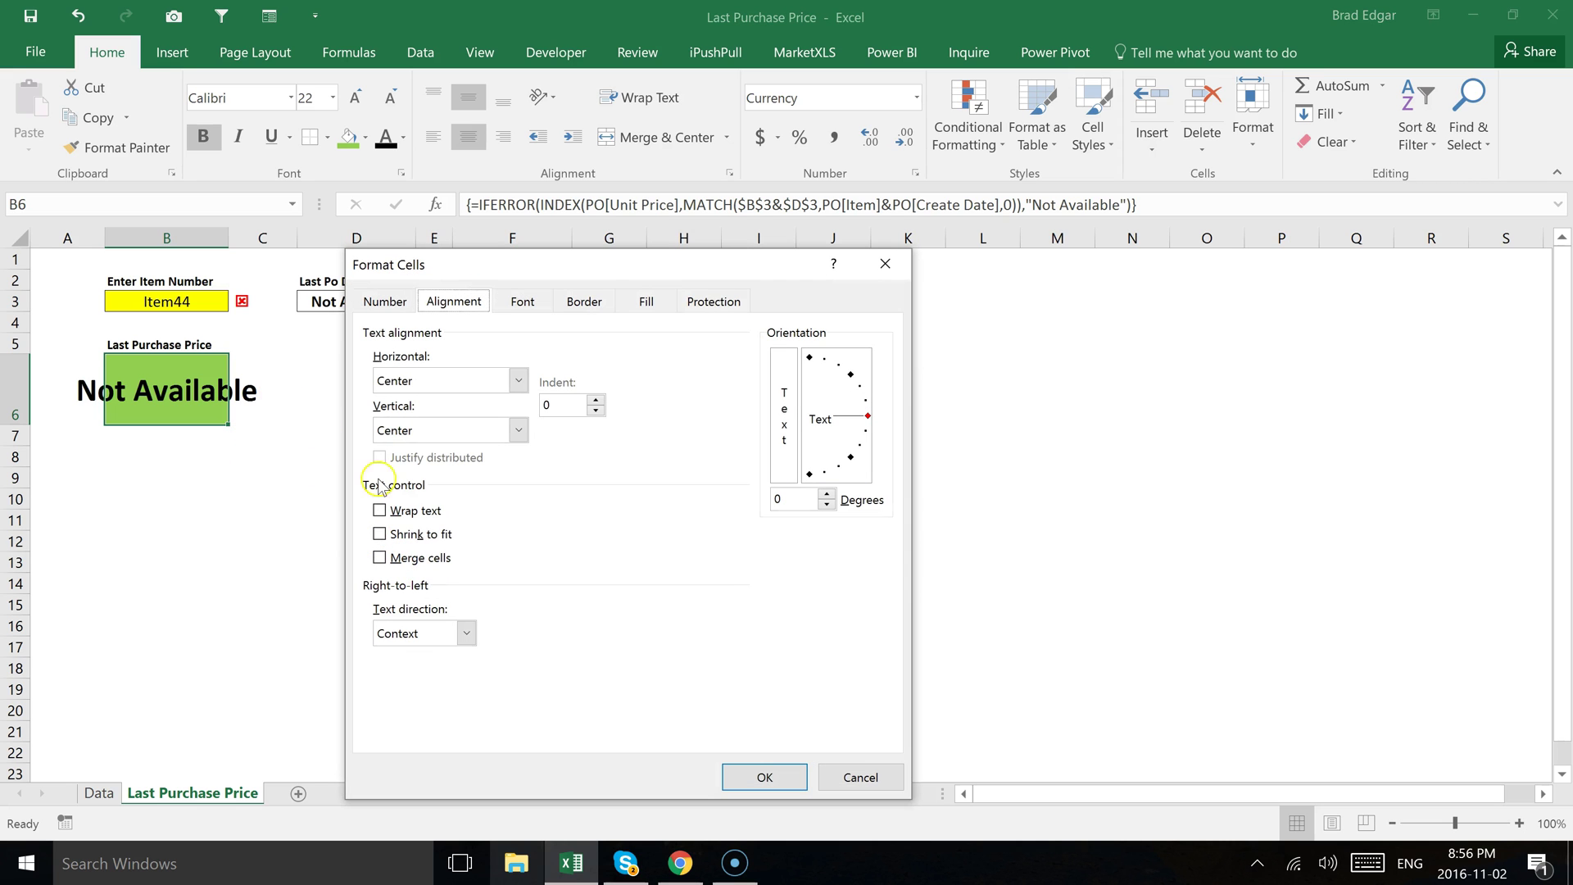
{"action": "left_click", "coordinate": [401, 535]}
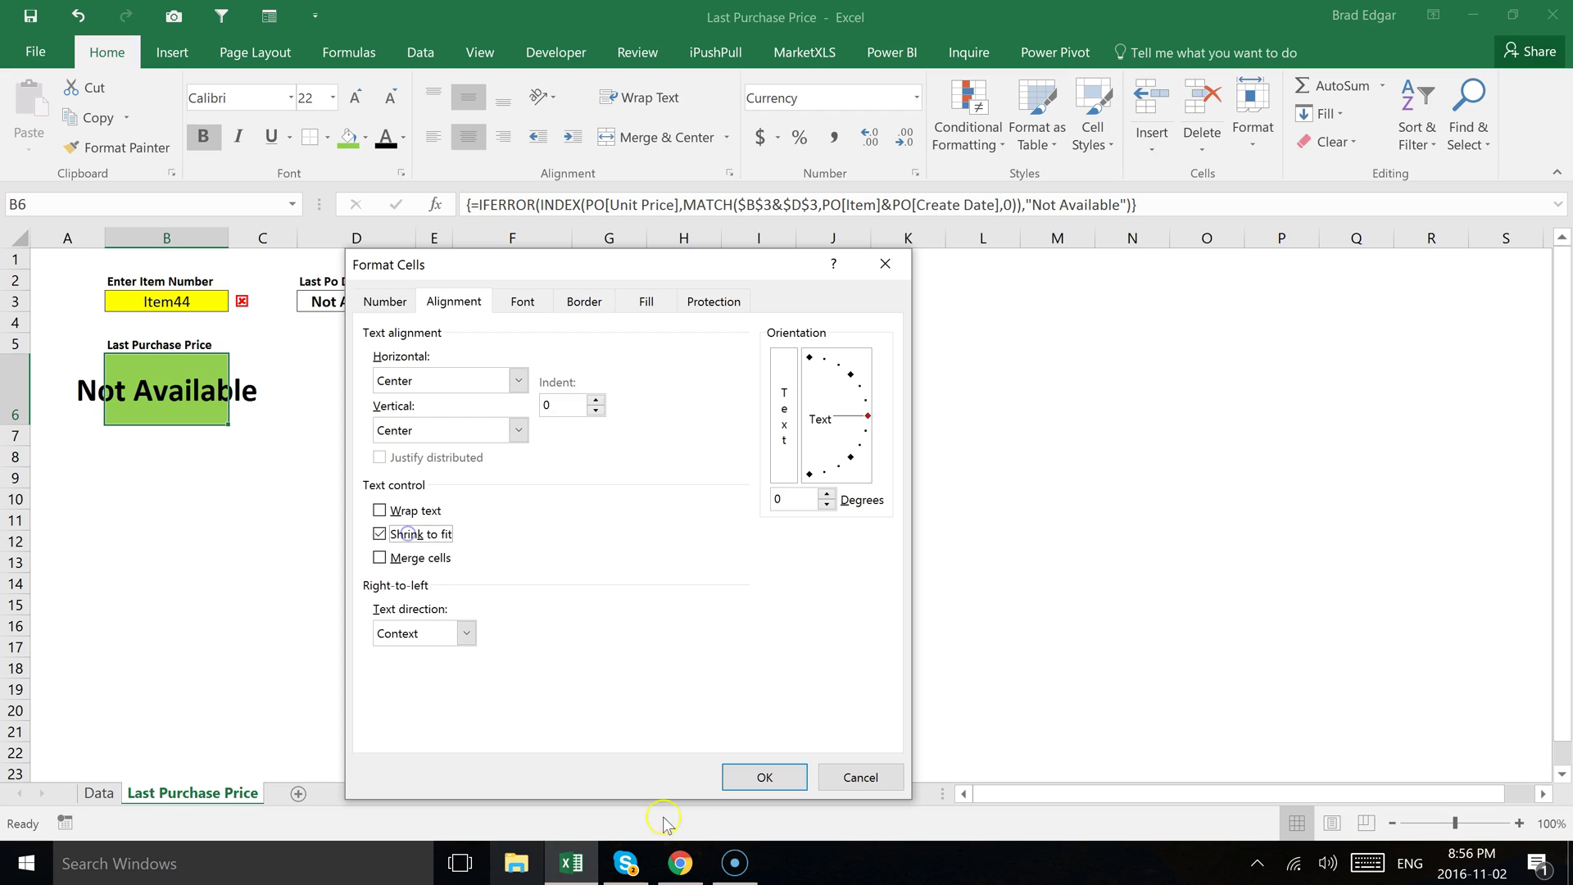
{"action": "left_click", "coordinate": [748, 777]}
{"action": "left_click", "coordinate": [387, 496]}
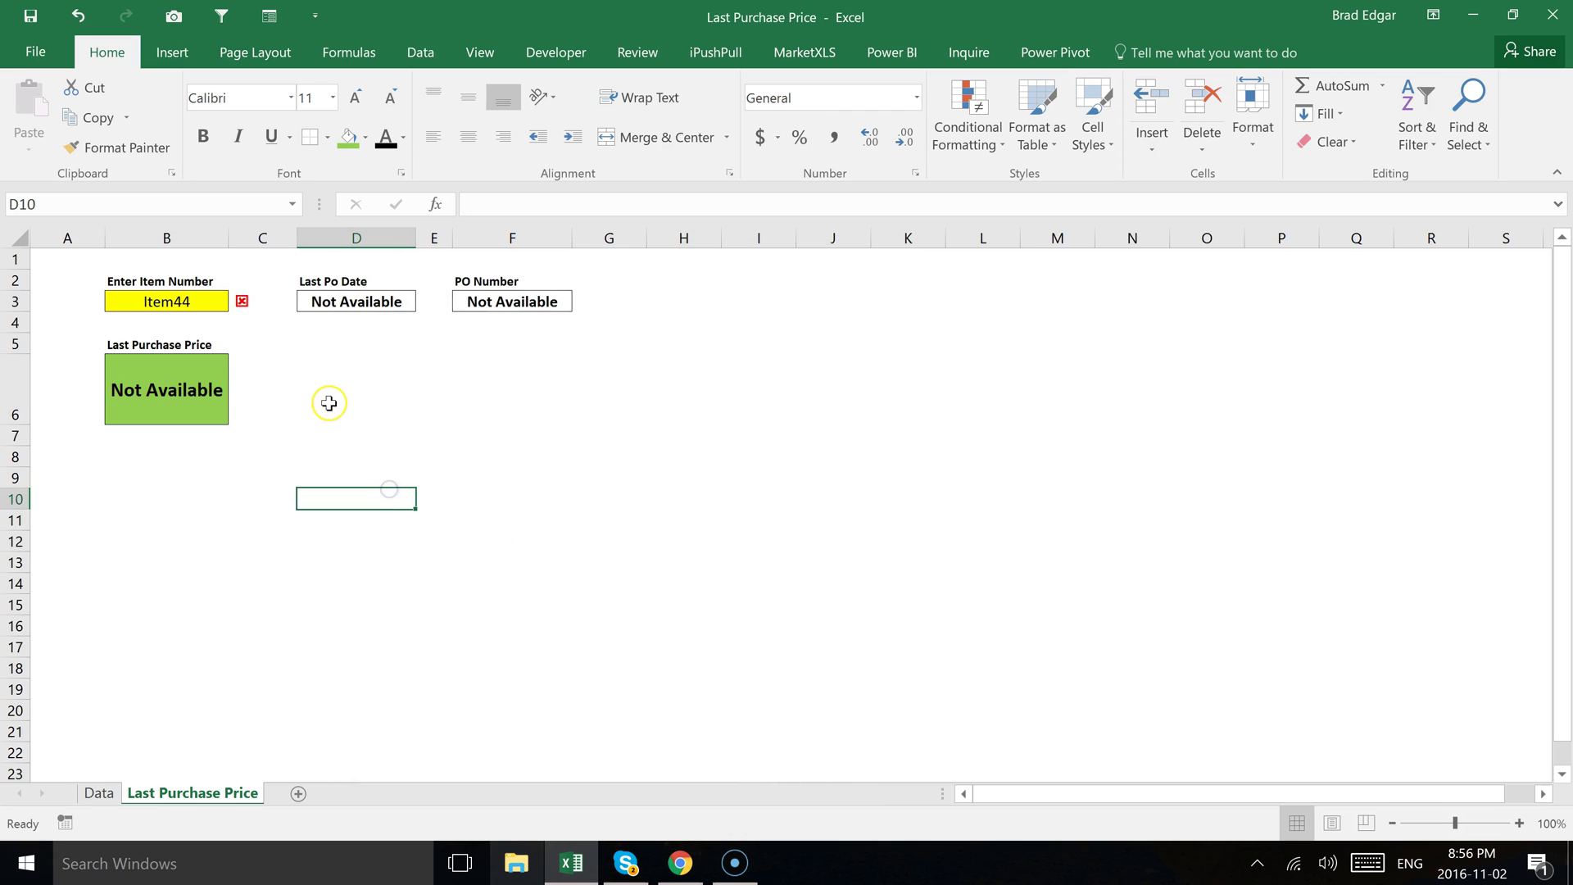
Change the item number in B3 to Item4, returning 22-Oct-2016, PO 1024 and $79.00
{"action": "double_click", "coordinate": [202, 299]}
{"action": "key", "text": "BackSpace"}
{"action": "type", "text": "4"}
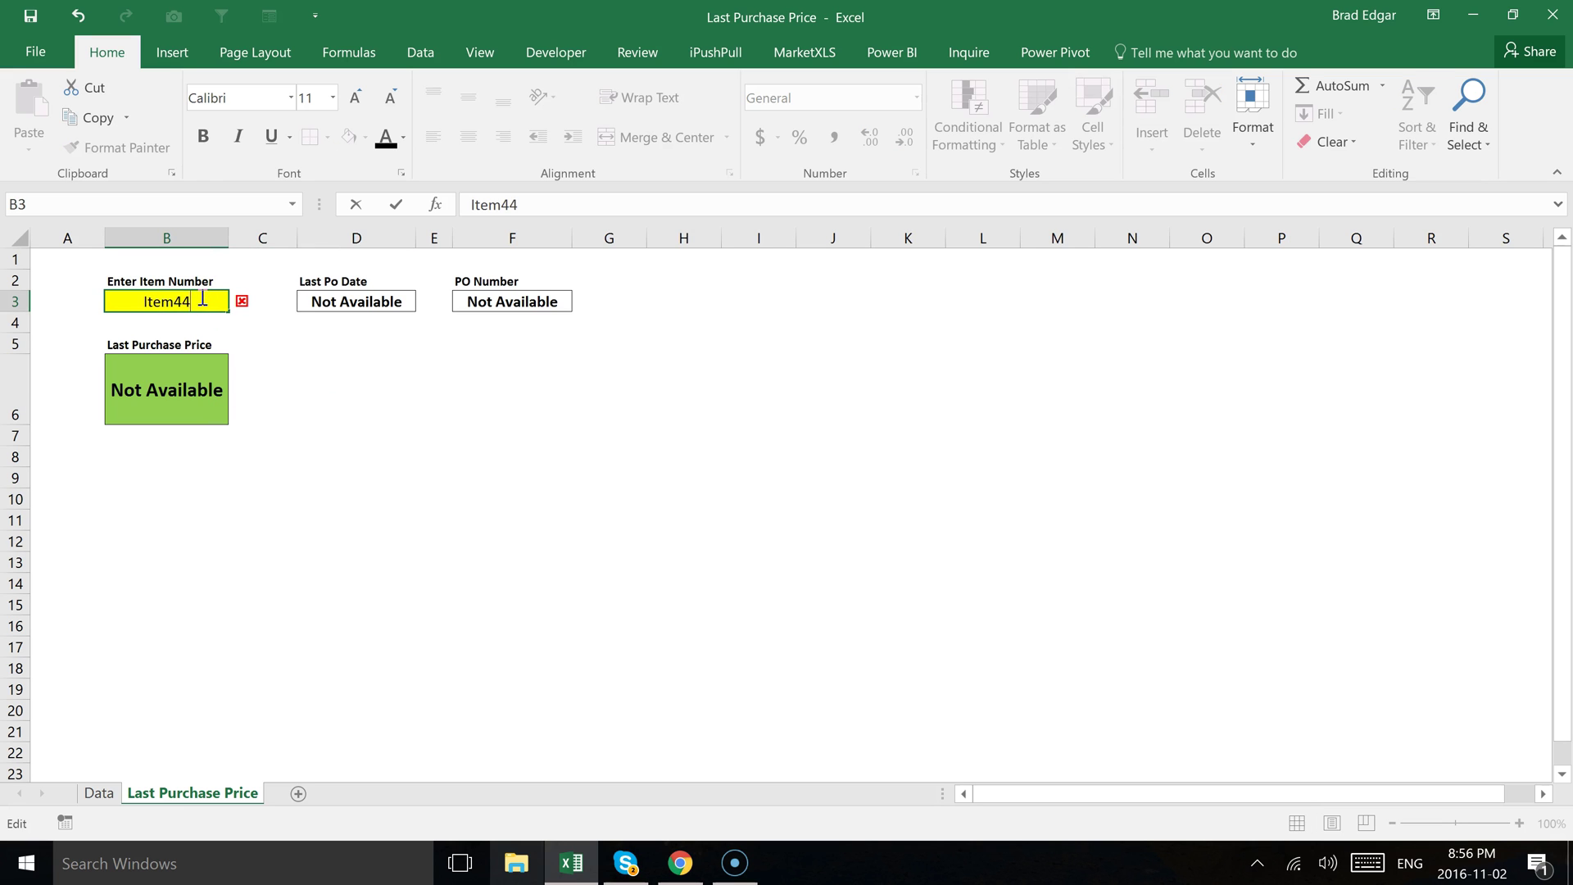
{"action": "key", "text": "Return"}
{"action": "double_click", "coordinate": [202, 299]}
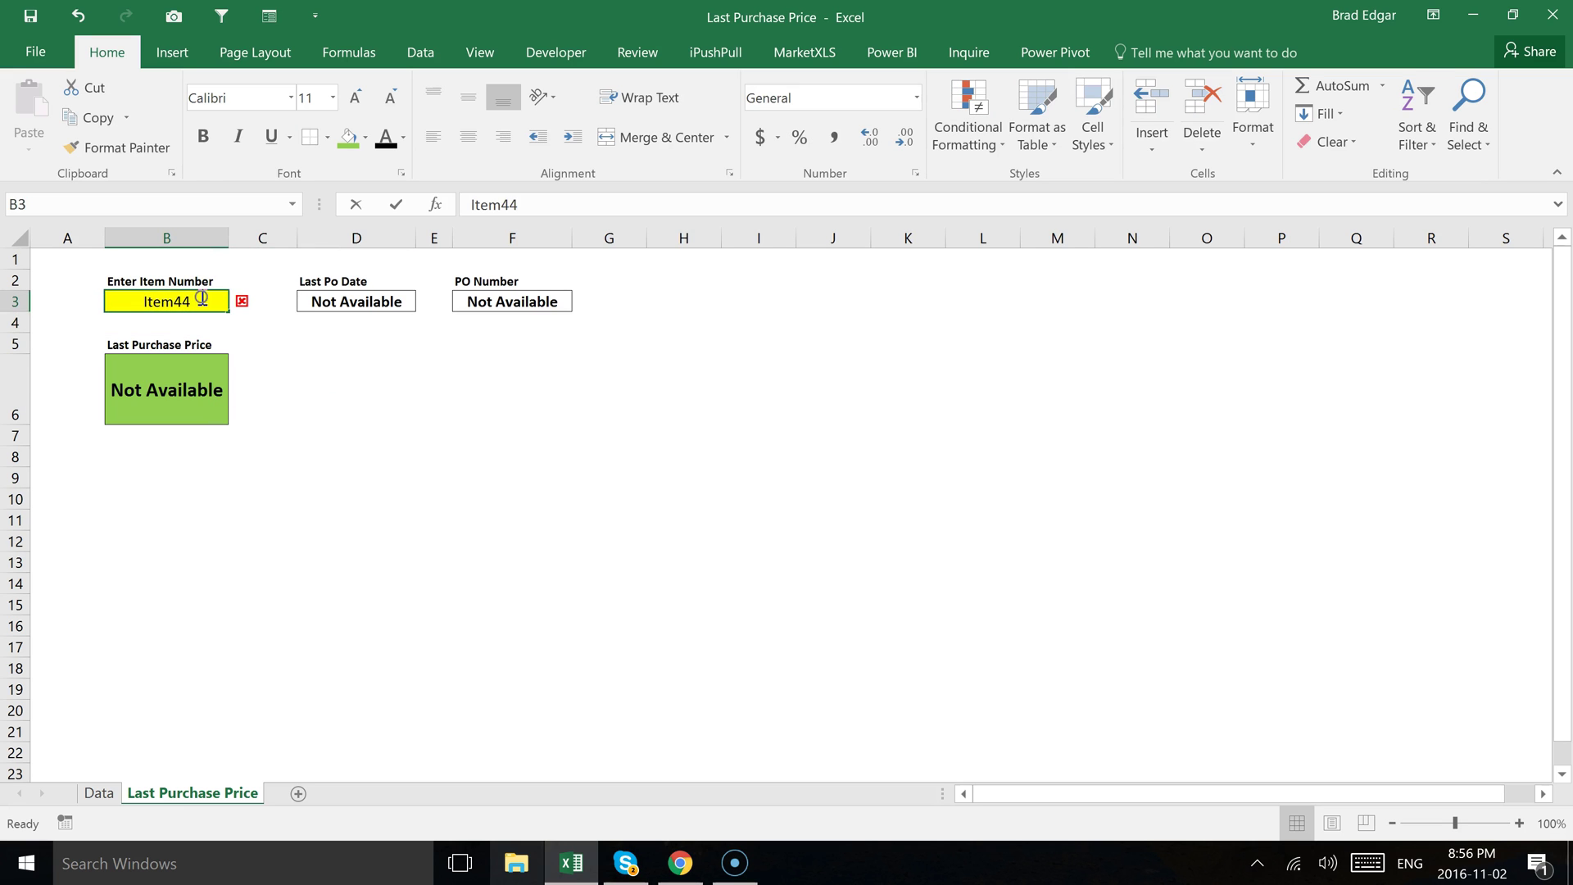
{"action": "key", "text": "BackSpace"}
{"action": "key", "text": "Return"}
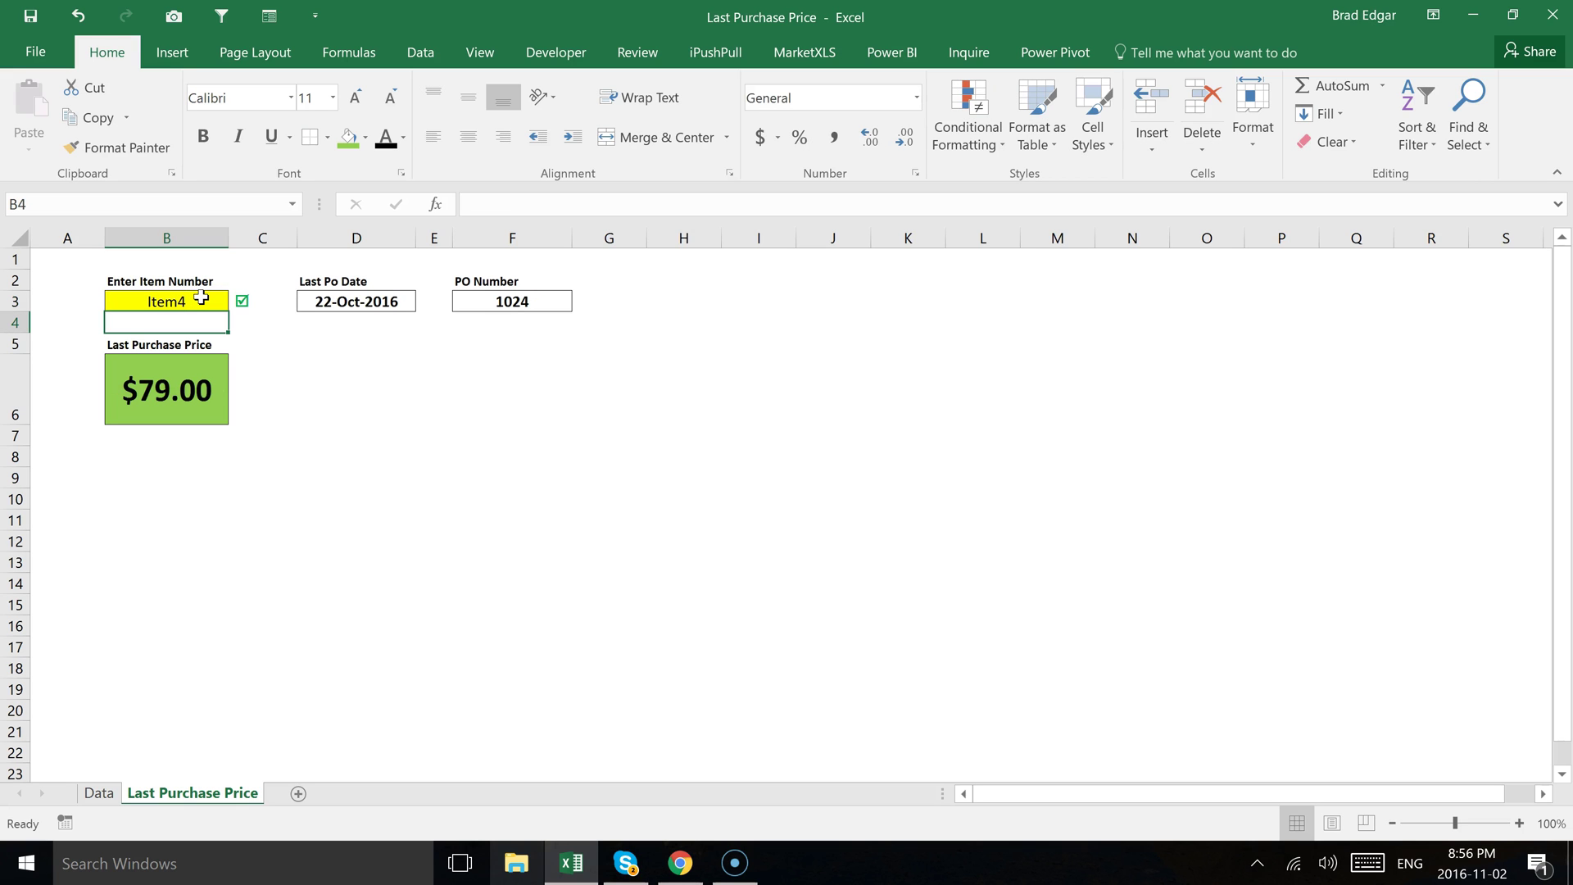